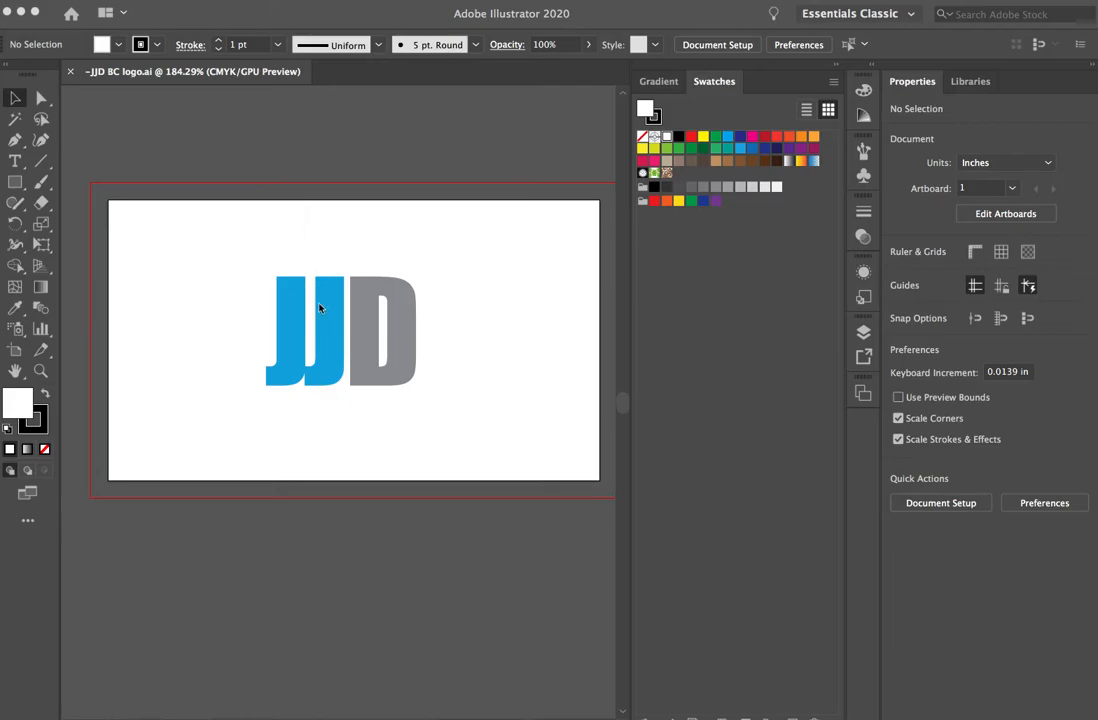
Inspect the three letters of the JJD logo by selecting each one in turn, ending with nothing selected.
left_click(296, 322)
left_click(297, 320)
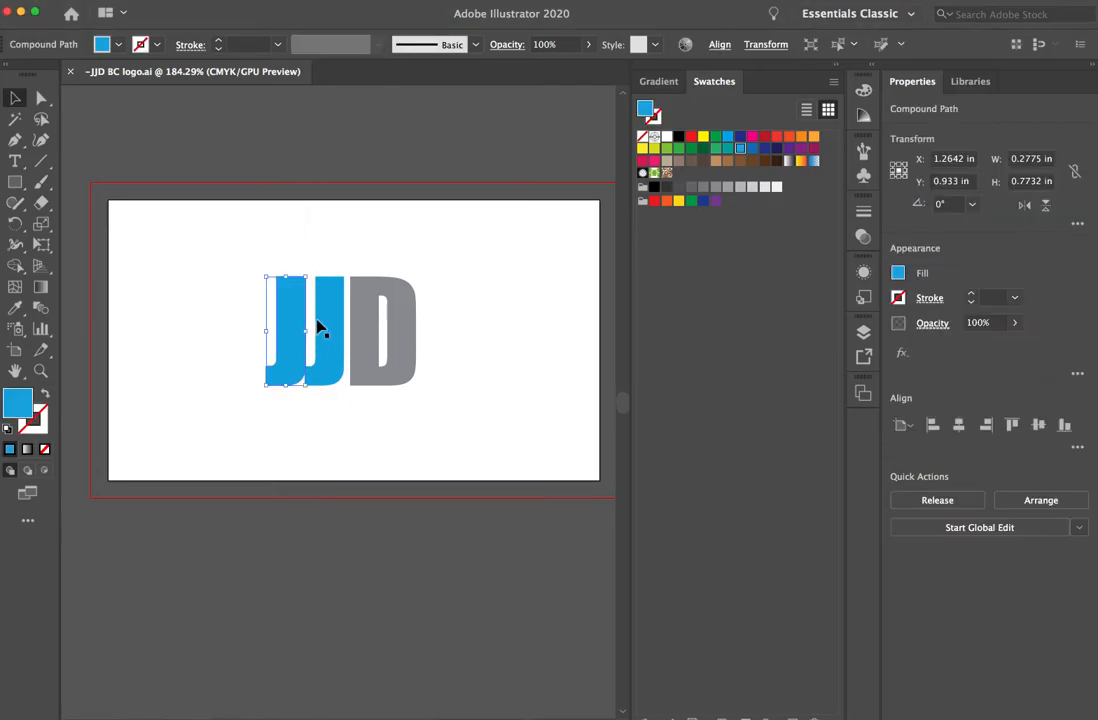
left_click(336, 318)
left_click(366, 311)
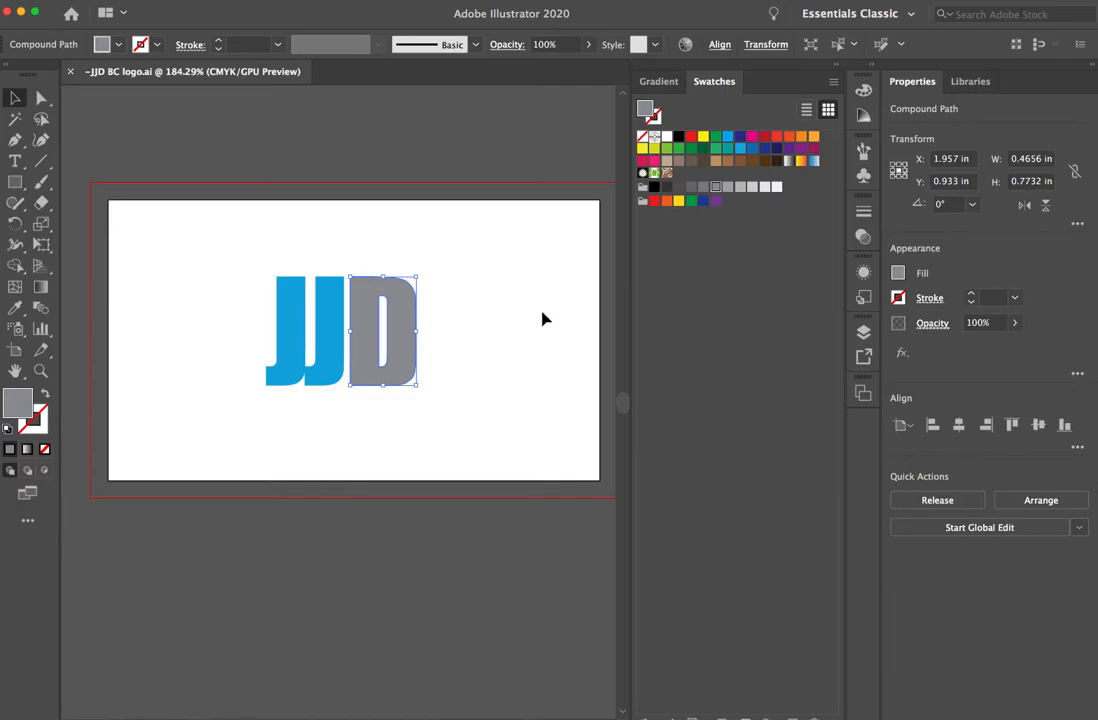
left_click(541, 318)
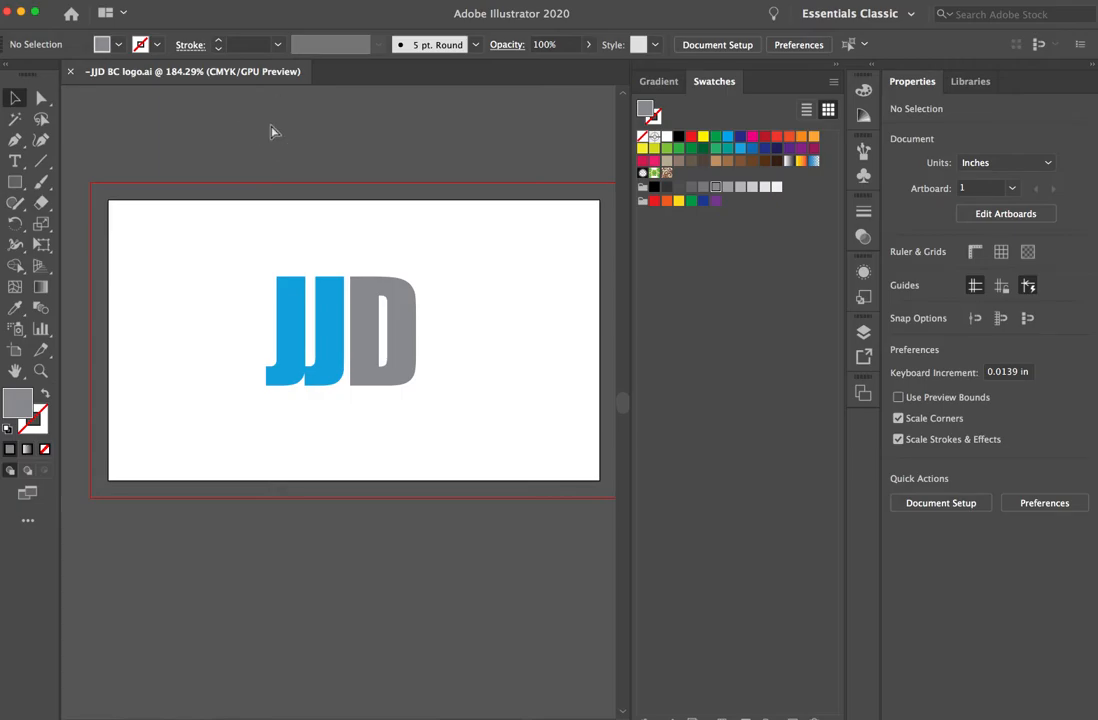
Start a new document with a width of 3.5 in and a height of 2 in.
key("super+n")
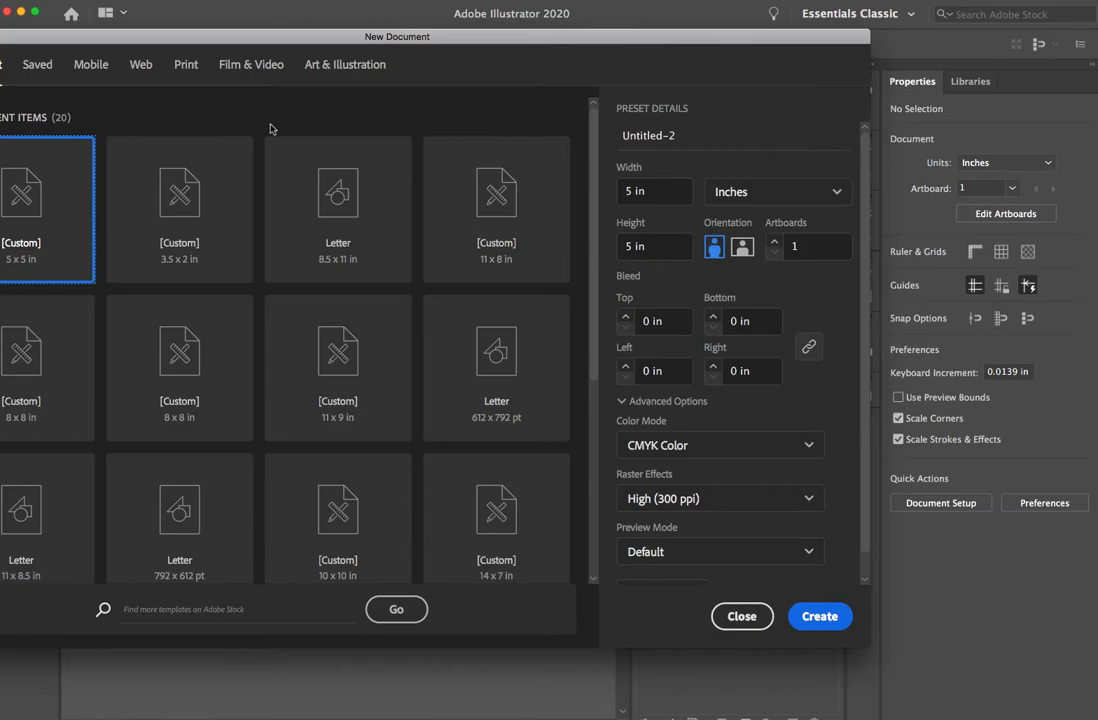
left_click(626, 192)
double_click(626, 192)
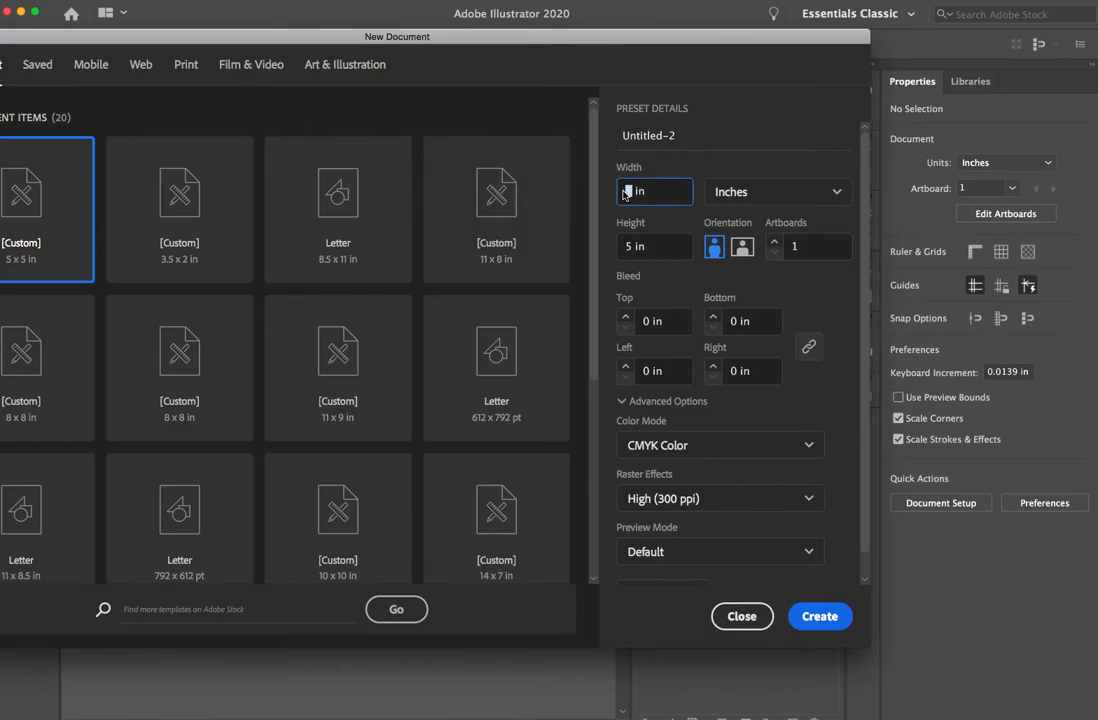
type("3.5")
left_click(615, 250)
type("2")
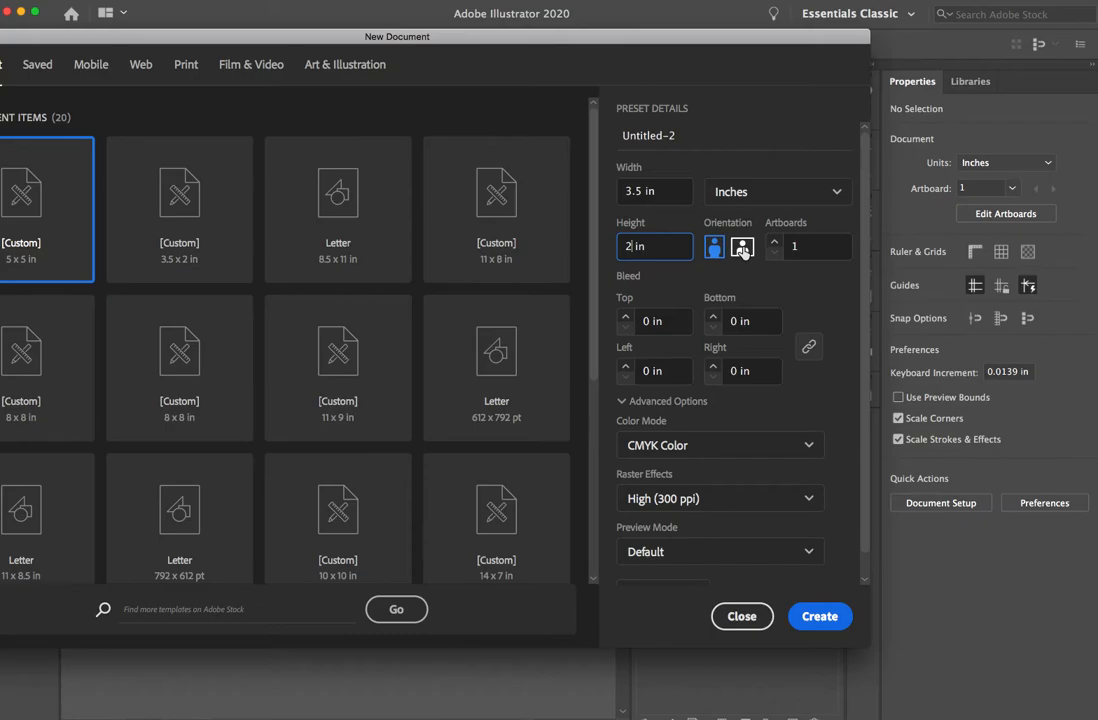
Create the document in landscape orientation with 2 artboards and a linked 0.125 in bleed on all sides.
left_click(796, 250)
type("2")
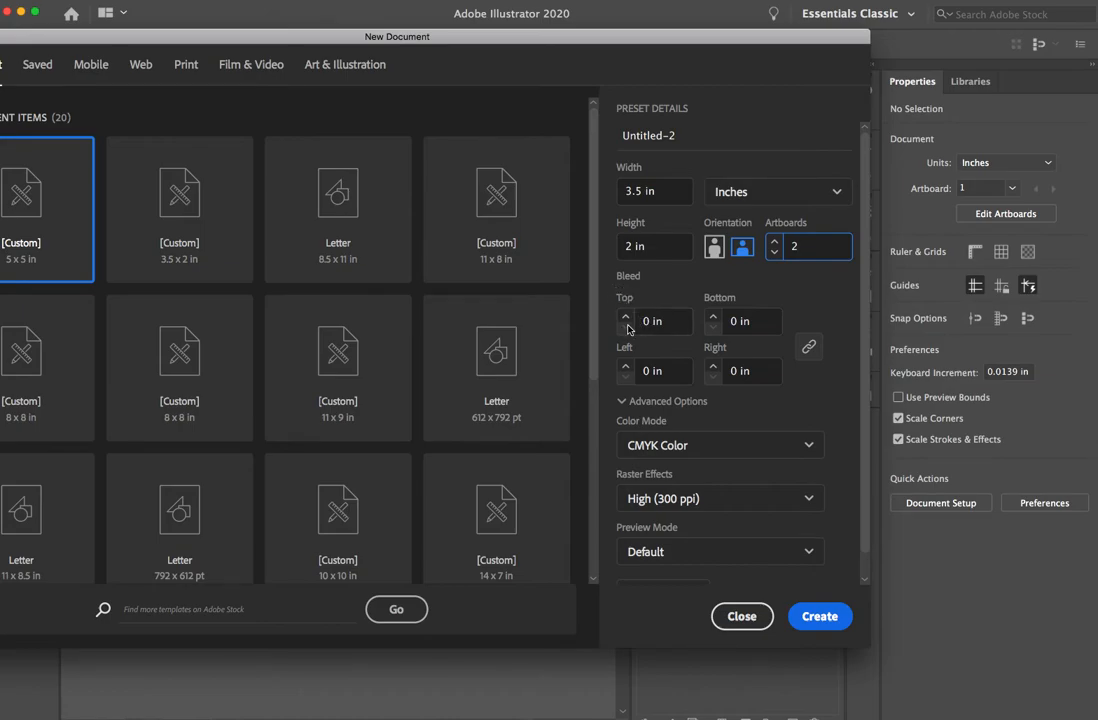
left_click(809, 348)
left_click(626, 318)
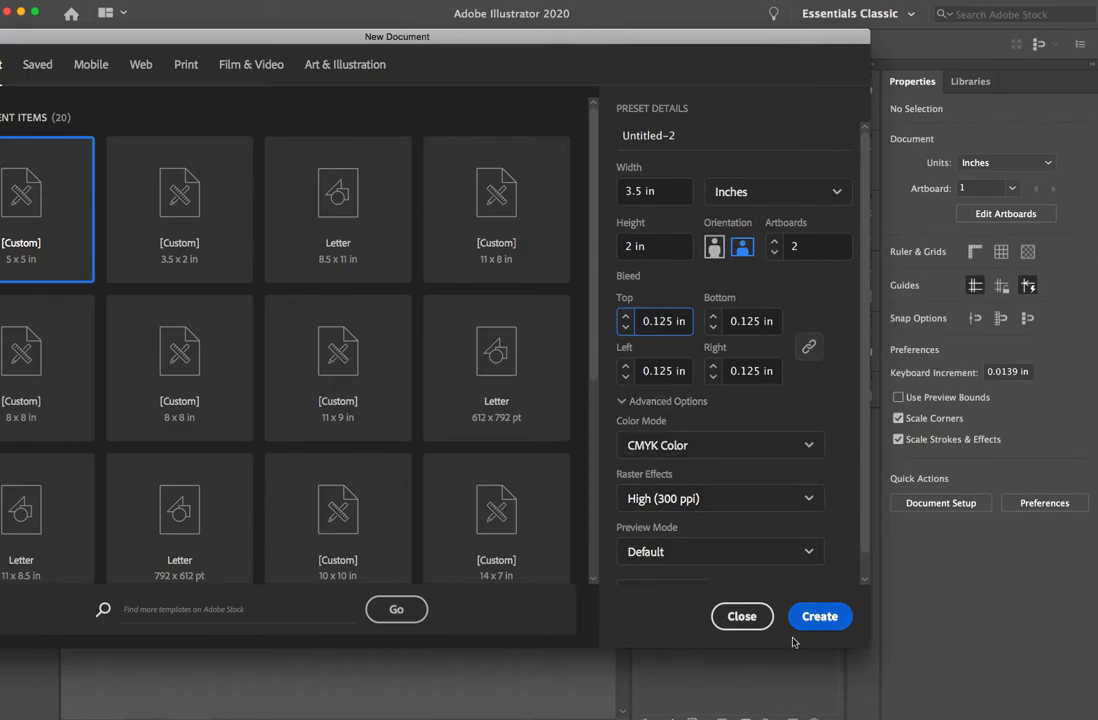
left_click(822, 618)
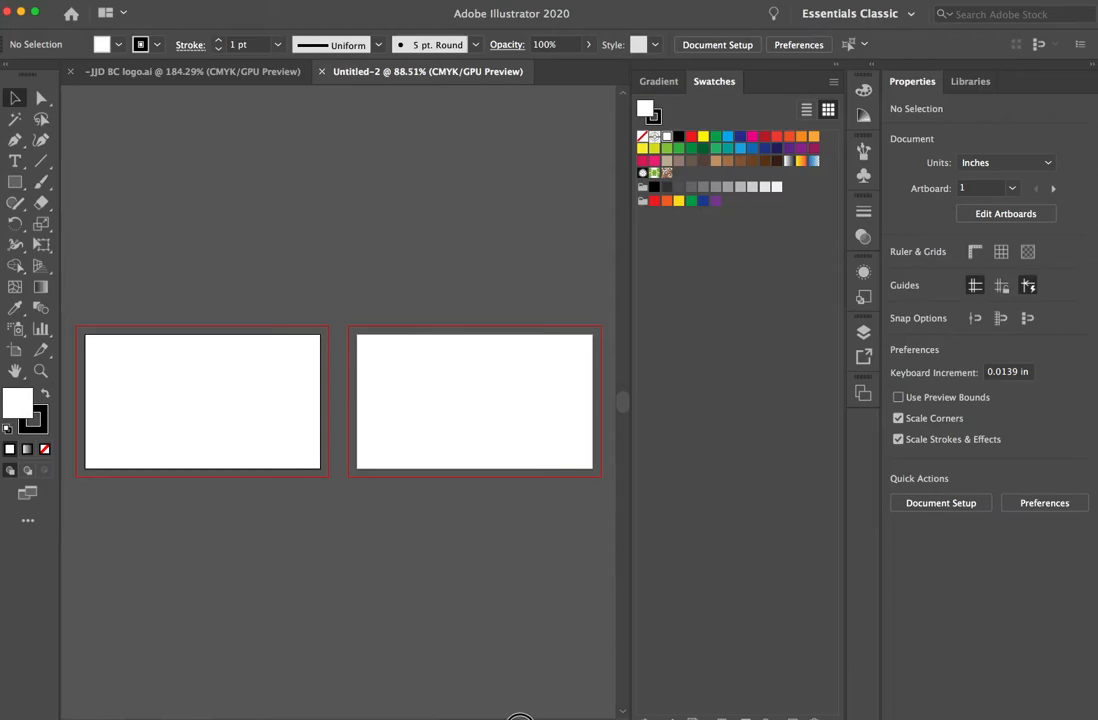
Switch to the Word document, copy all the business card contact text, and return to Illustrator.
scroll(528, 716, "right", 5)
scroll(528, 716, "left", 5)
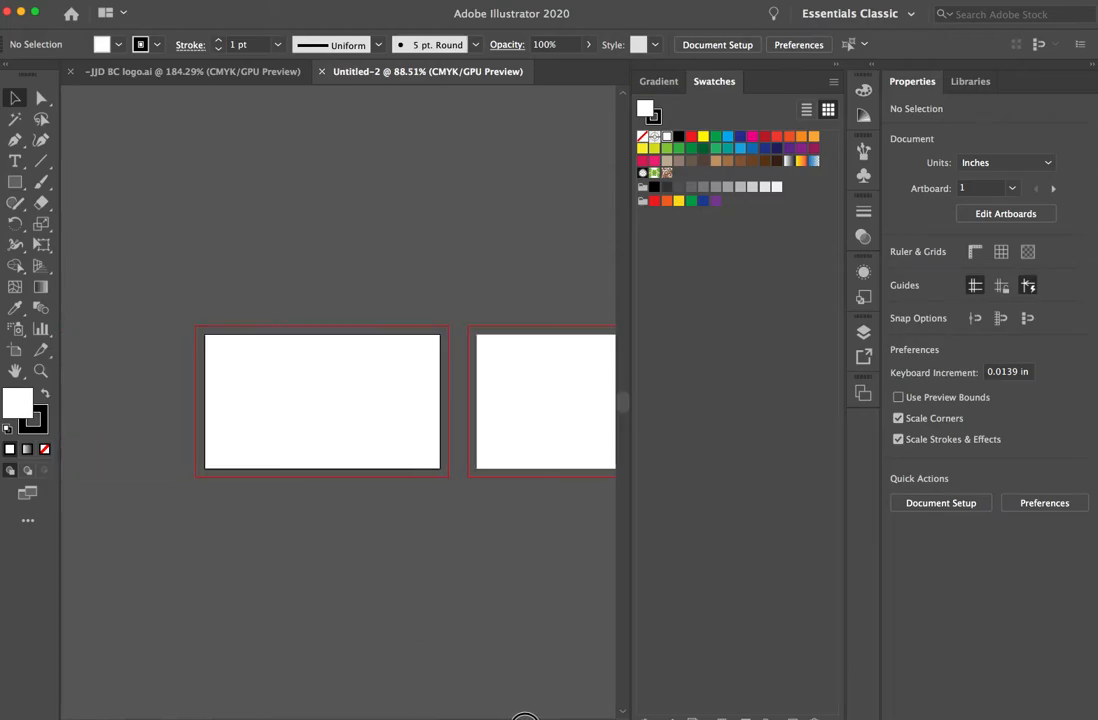
scroll(528, 716, "right", 3)
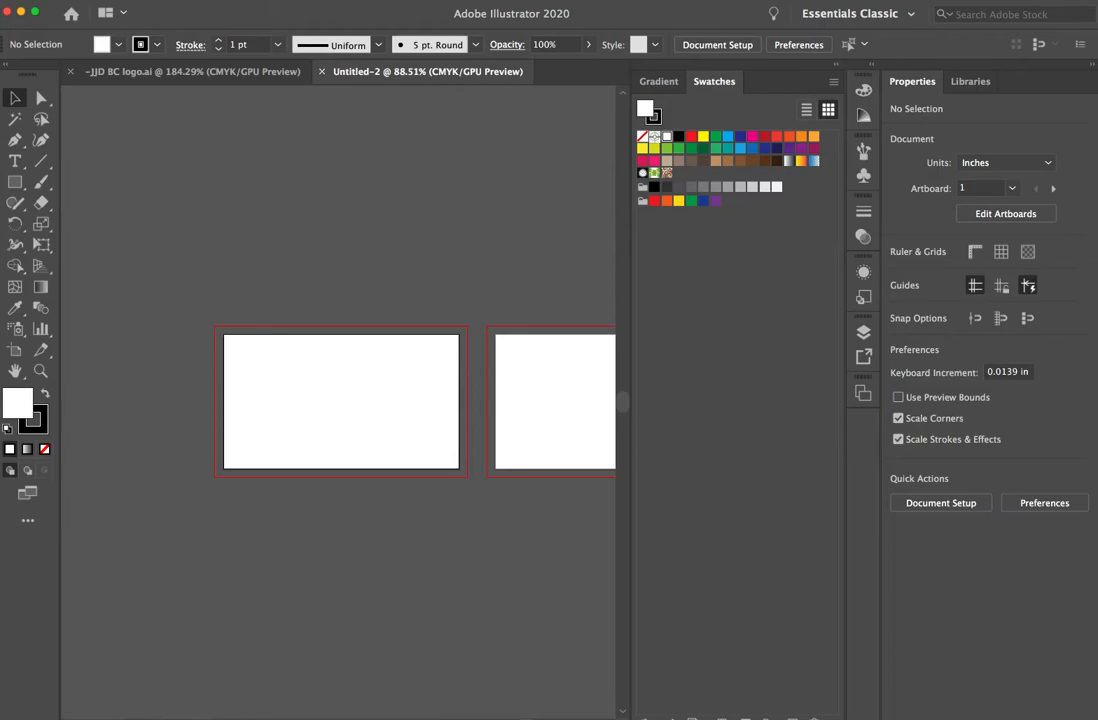
key("super+equal")
key("super+equal")
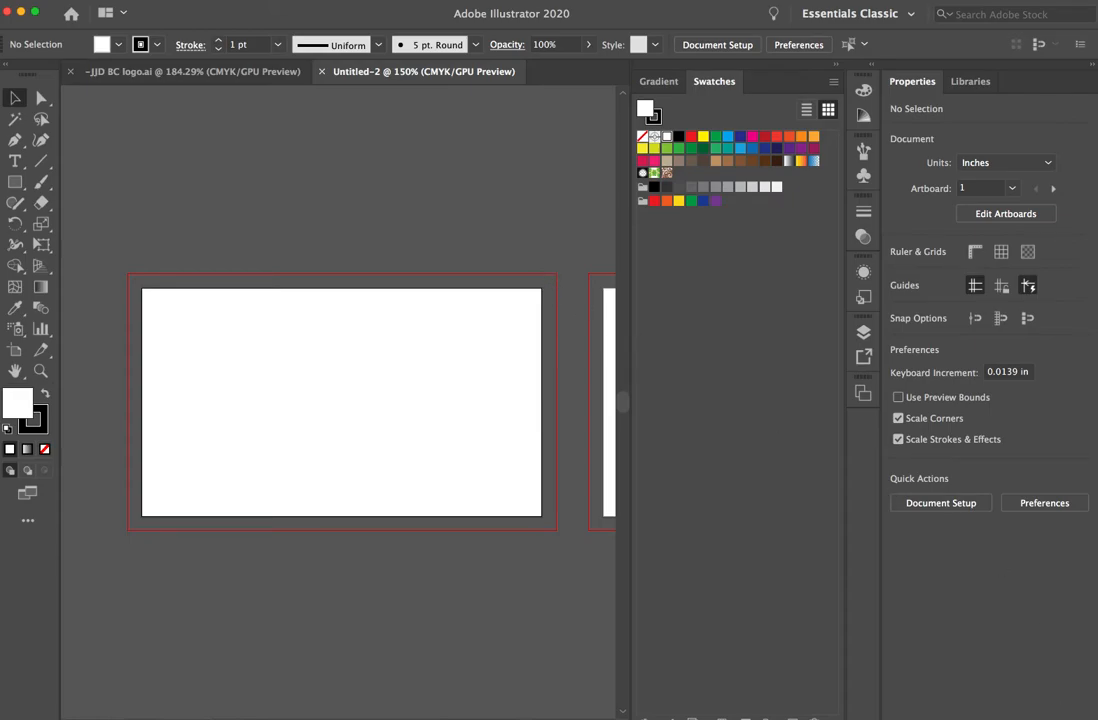
key("super+Tab")
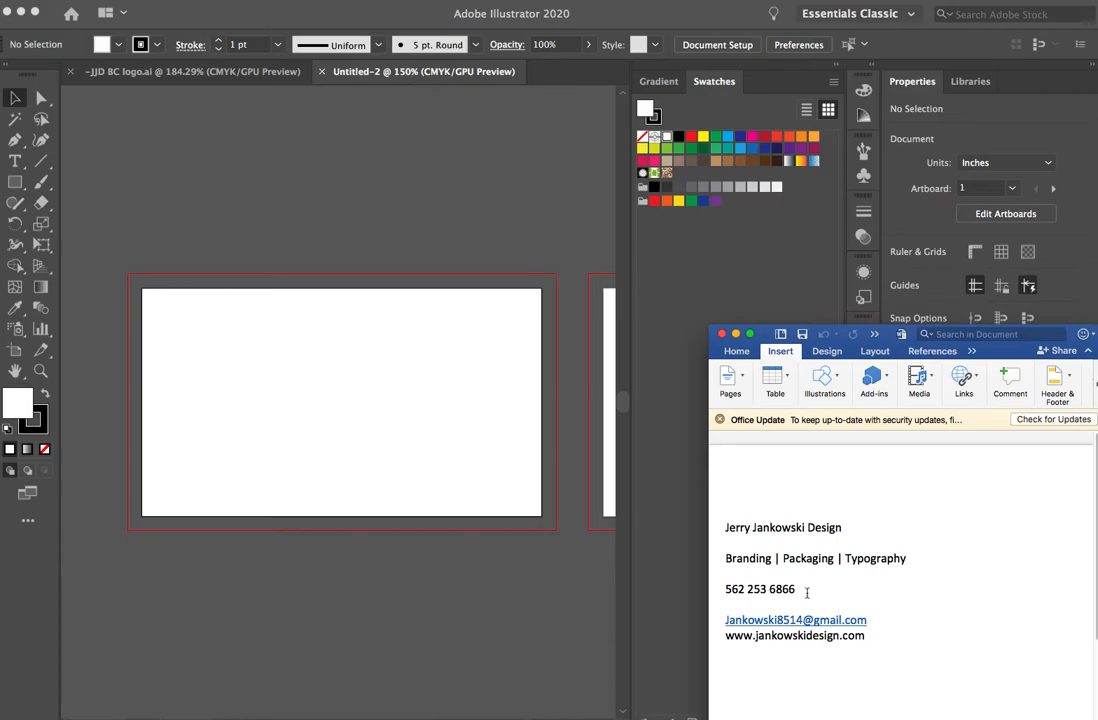
left_click(746, 589)
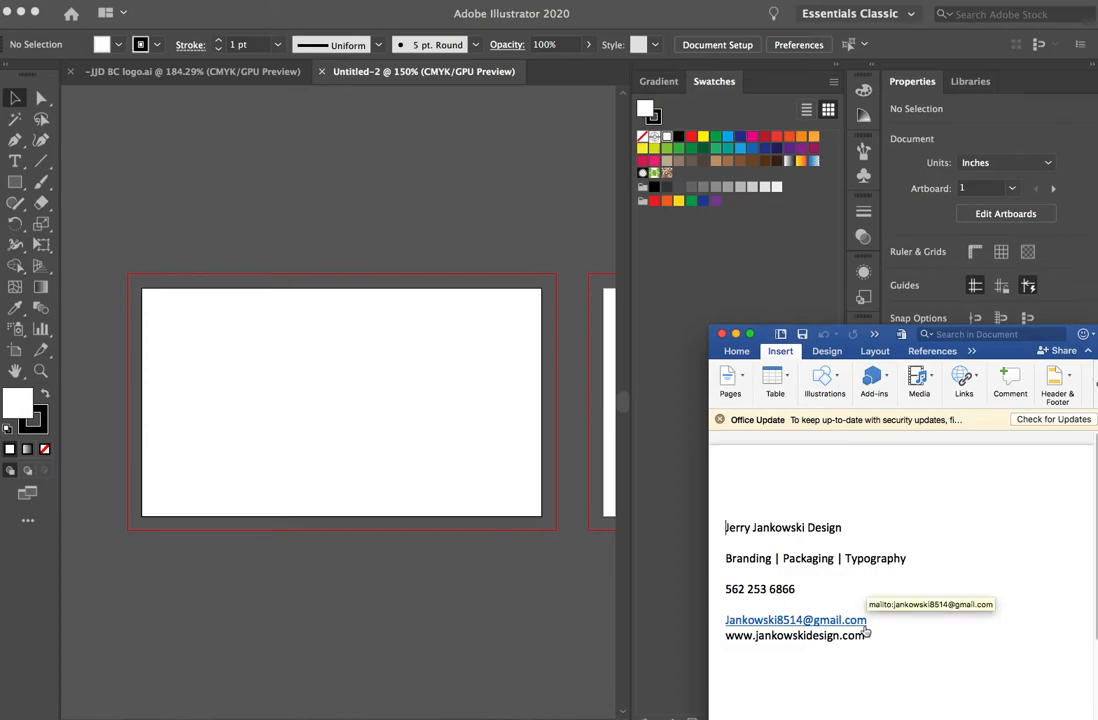
left_click_drag(852, 634, 723, 530)
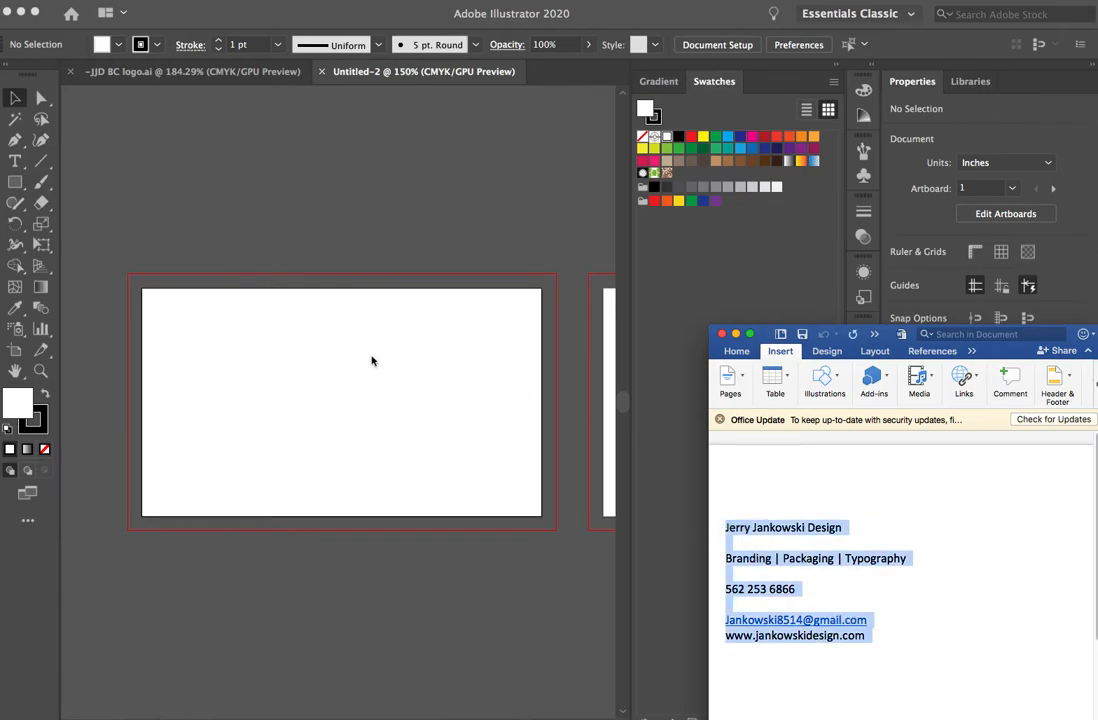
left_click(292, 347)
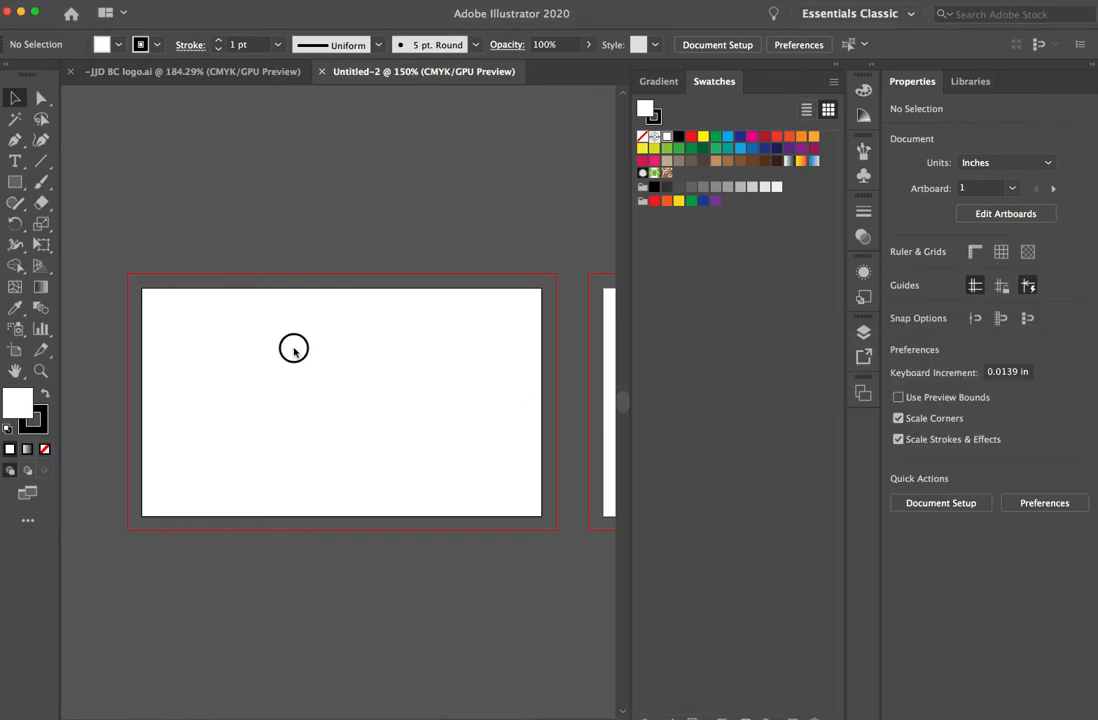
Create an area text frame about 2.2 by 1.23 in on the first artboard and paste the copied contact text into it.
left_click(15, 160)
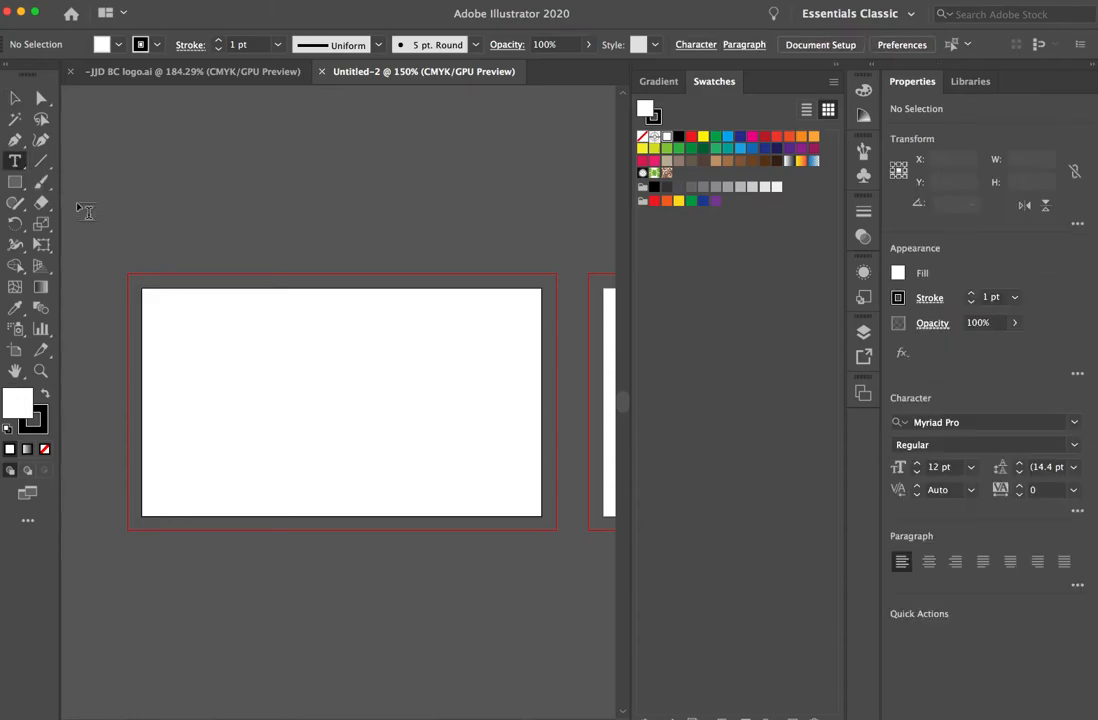
left_click(246, 371)
left_click_drag(246, 371, 497, 478)
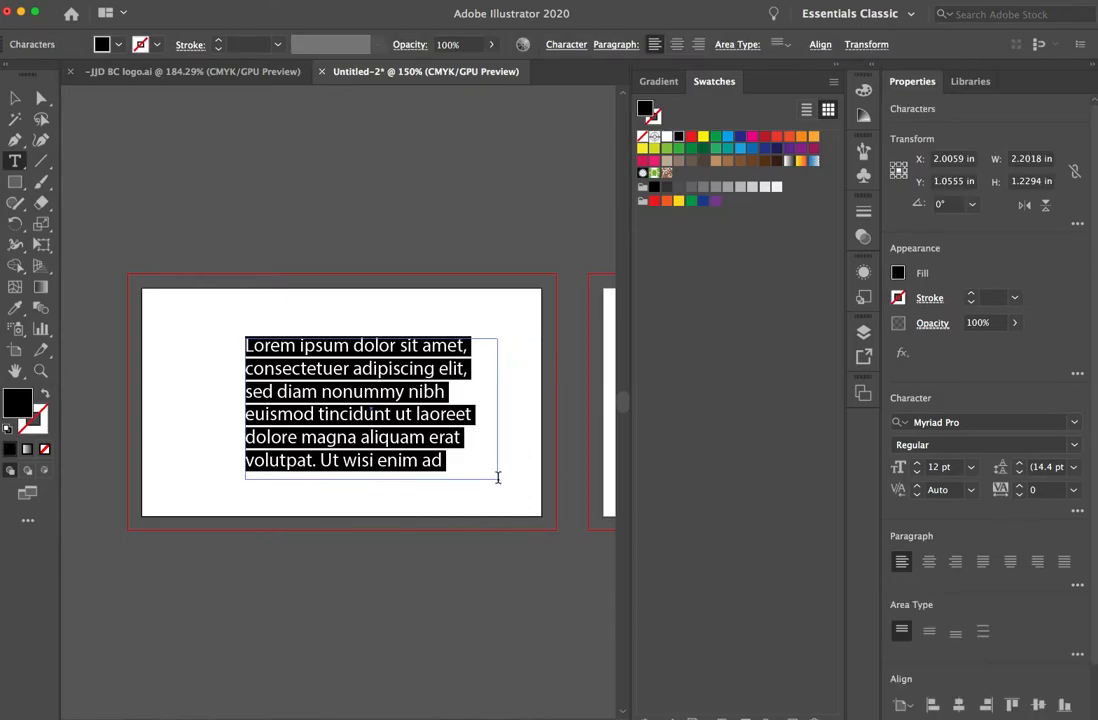
key("super+v")
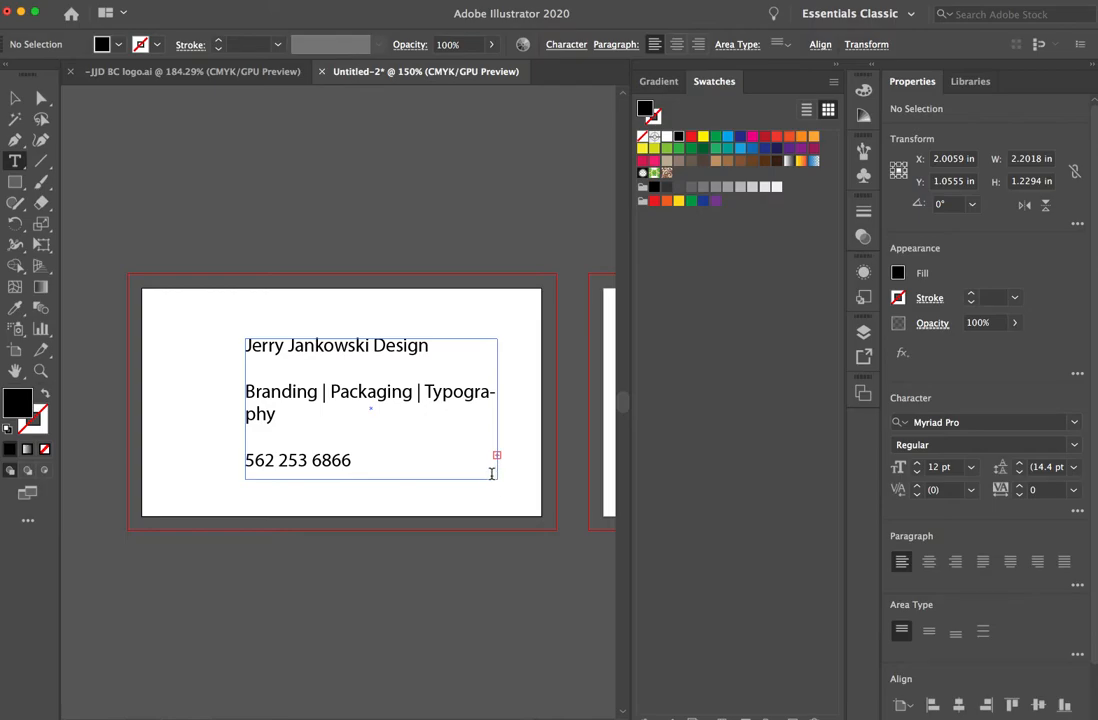
Format all the contact text as 8 pt Myriad Pro Light with 10 pt leading.
left_click(426, 457)
key("super+a")
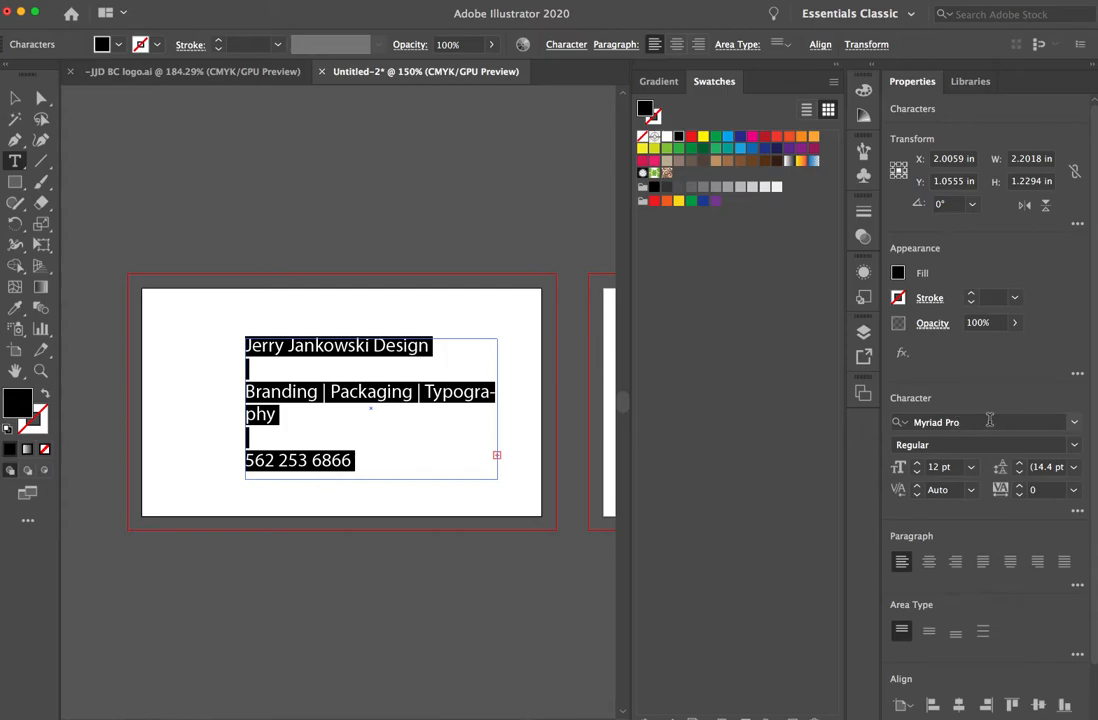
left_click(970, 467)
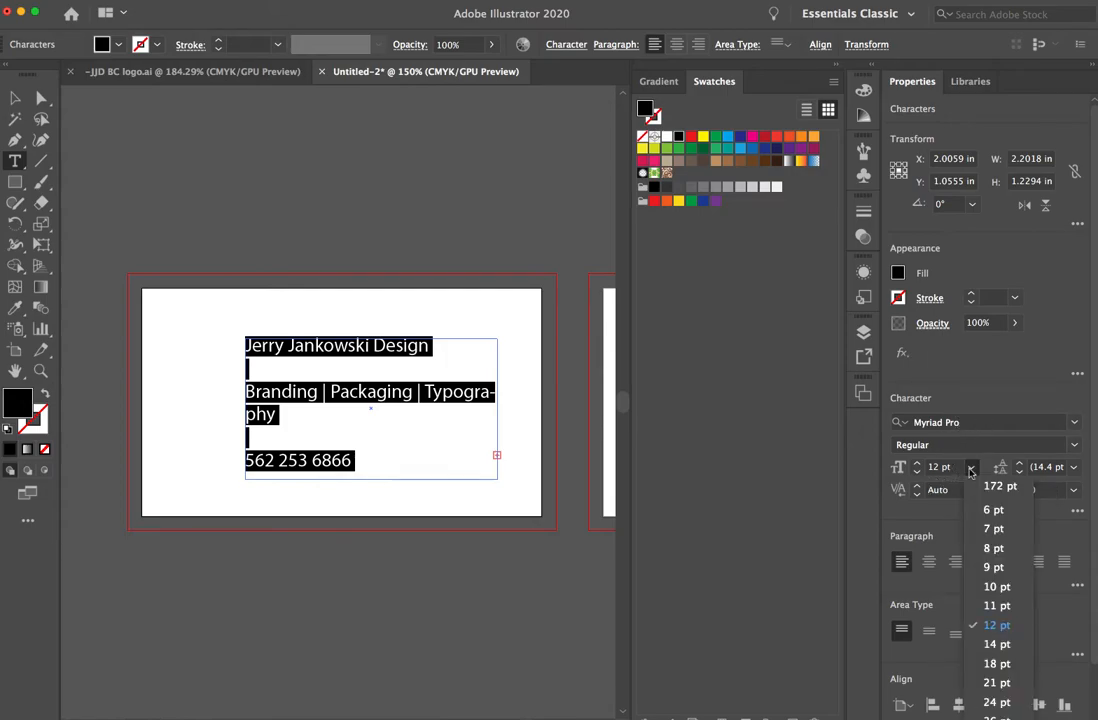
left_click(993, 548)
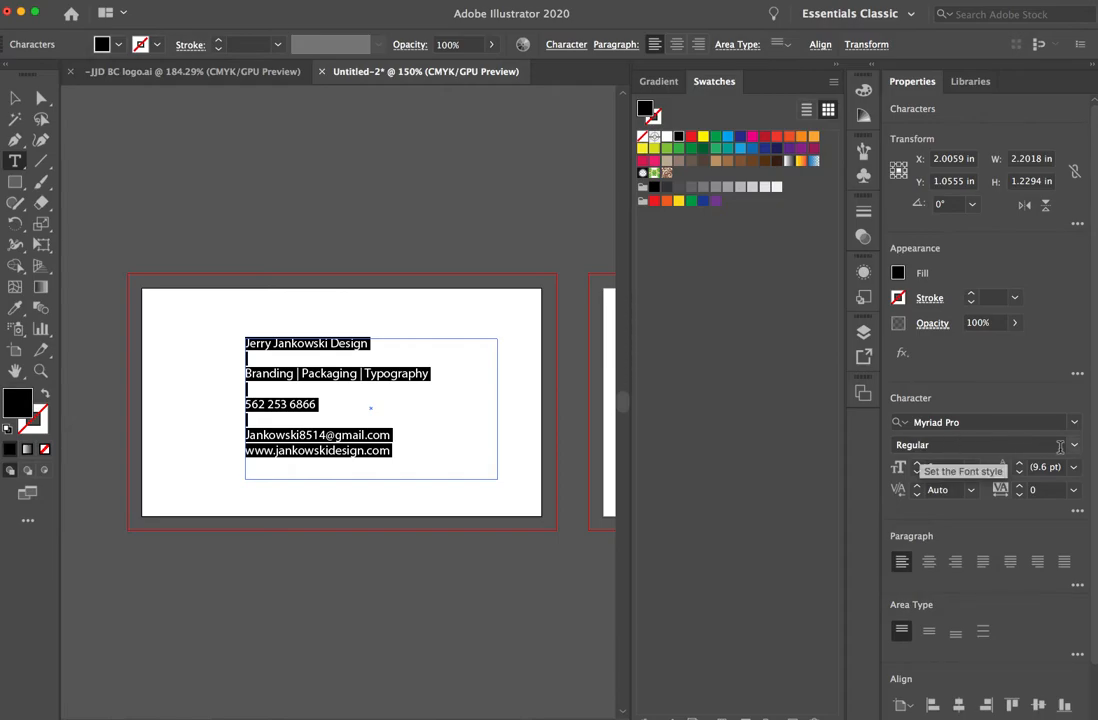
left_click(1073, 446)
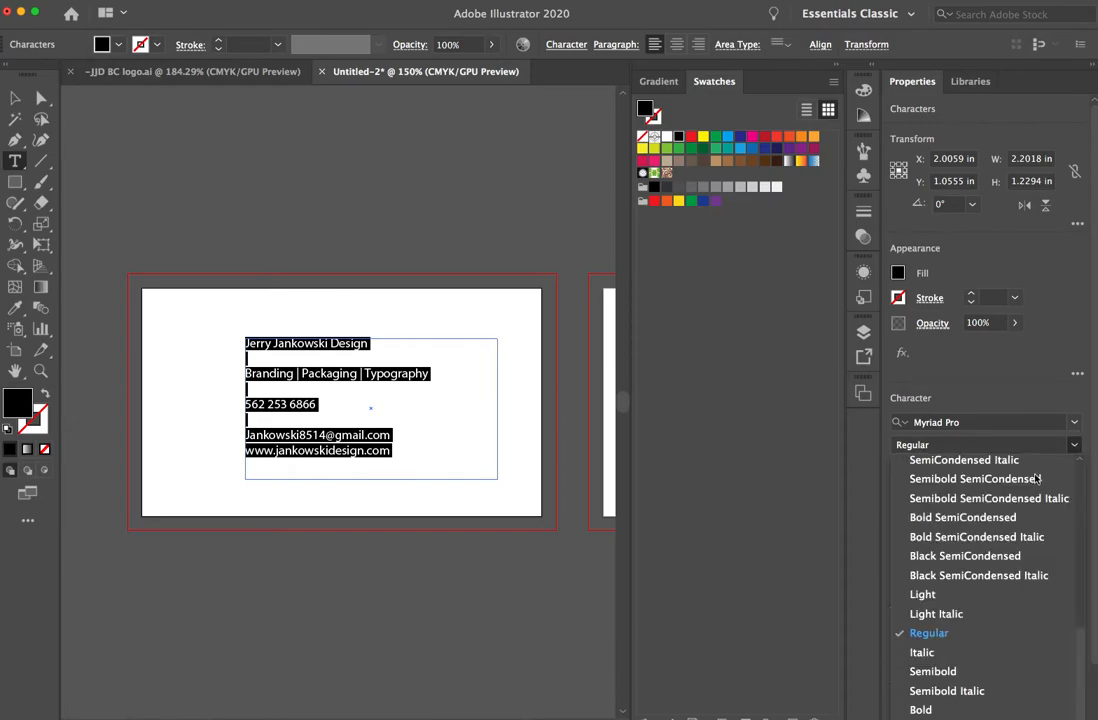
left_click(924, 594)
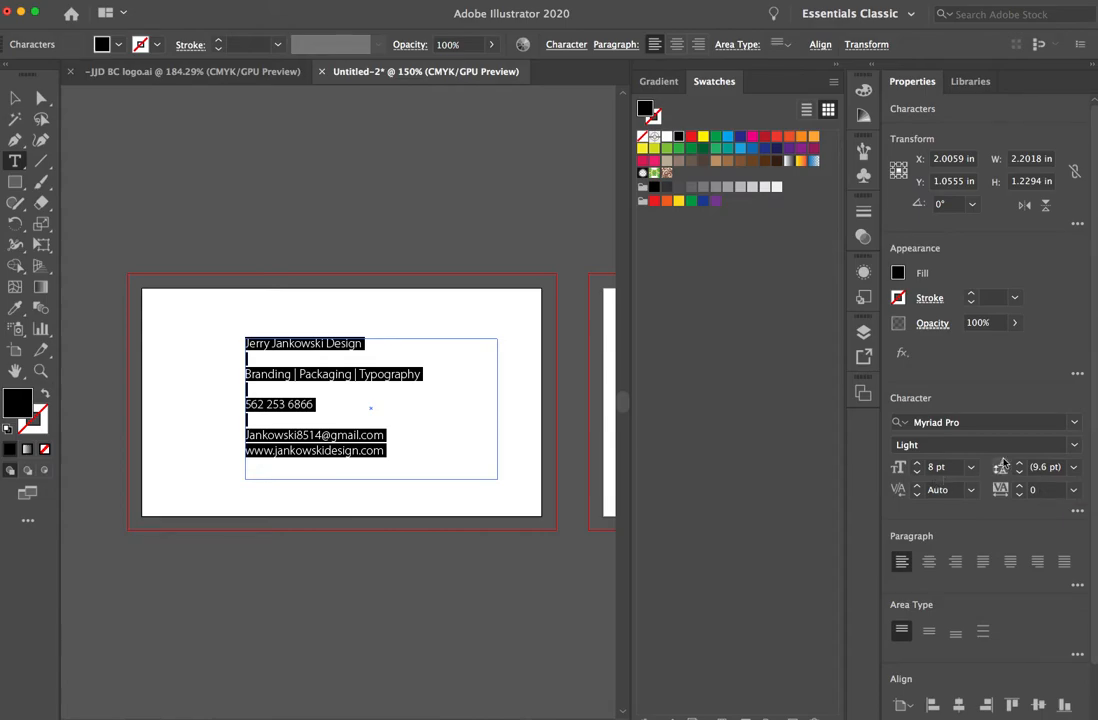
left_click(1071, 470)
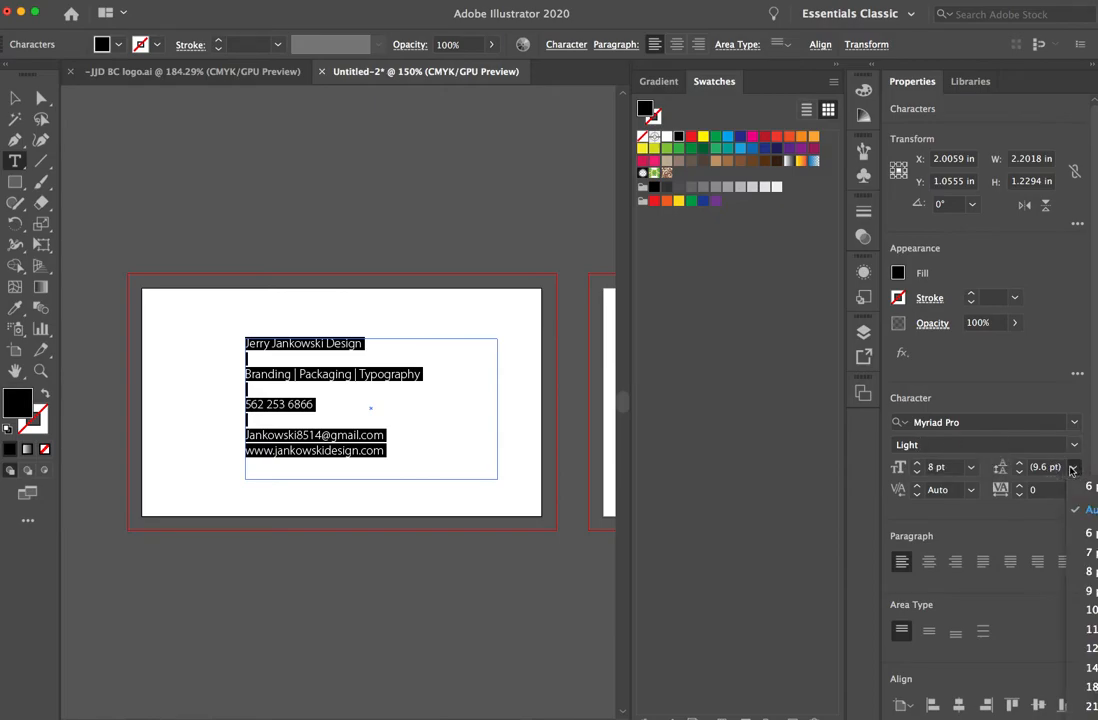
left_click(1088, 610)
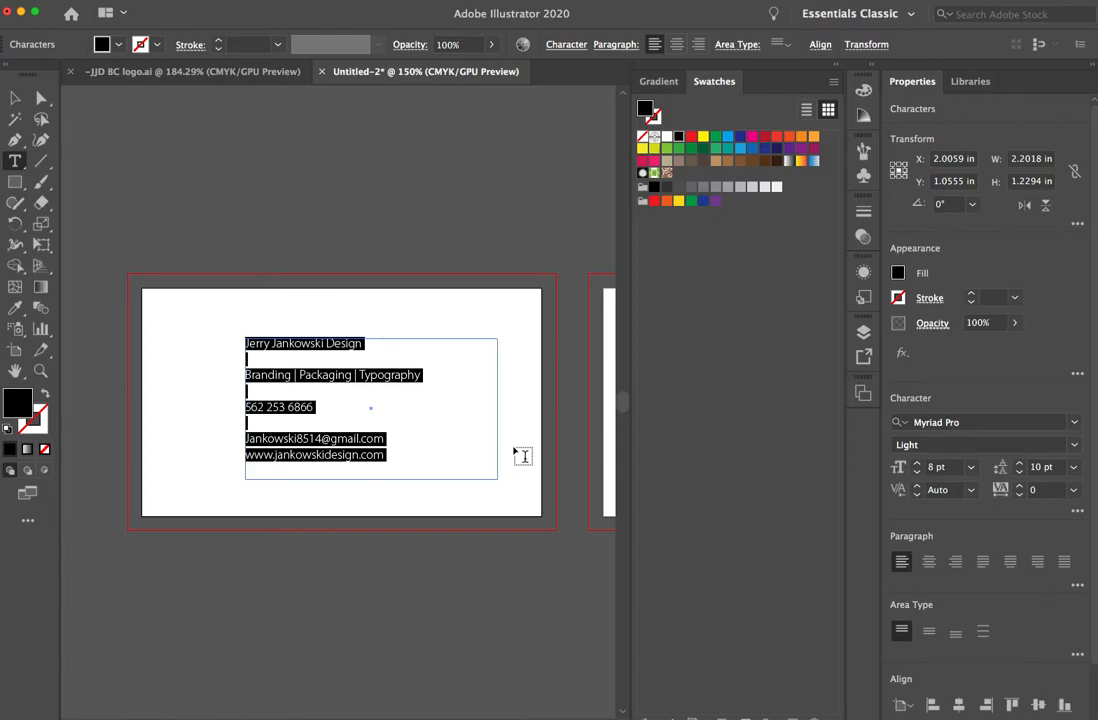
left_click(488, 338)
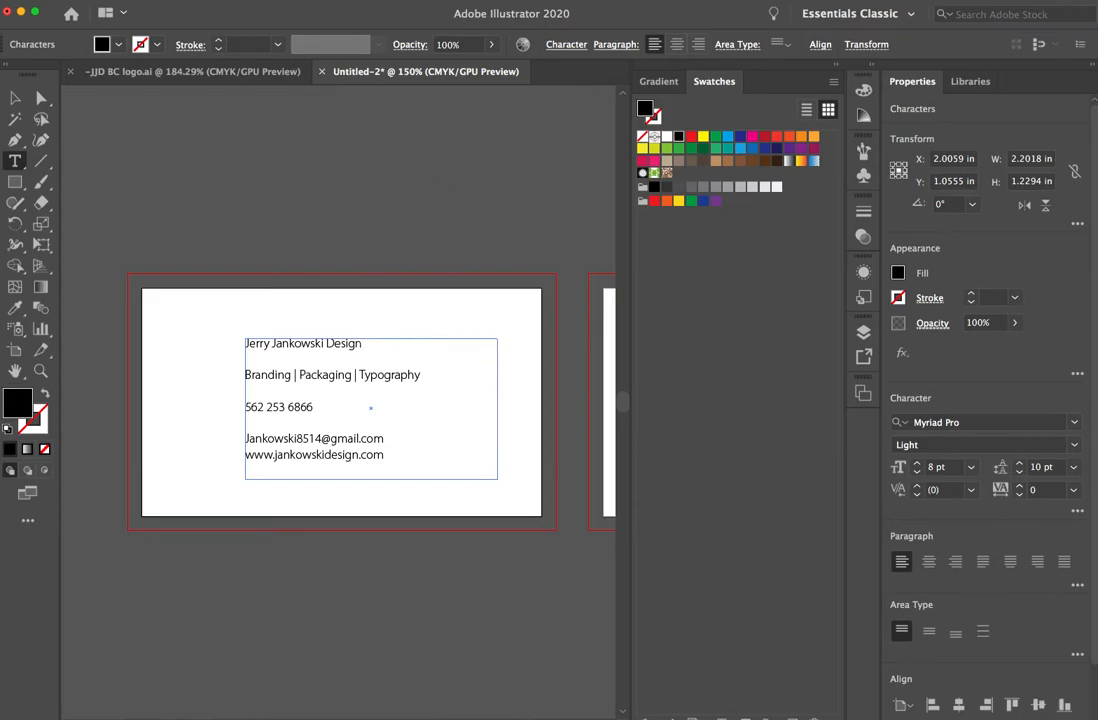
Hide the guides around the artboards.
left_click(127, 0)
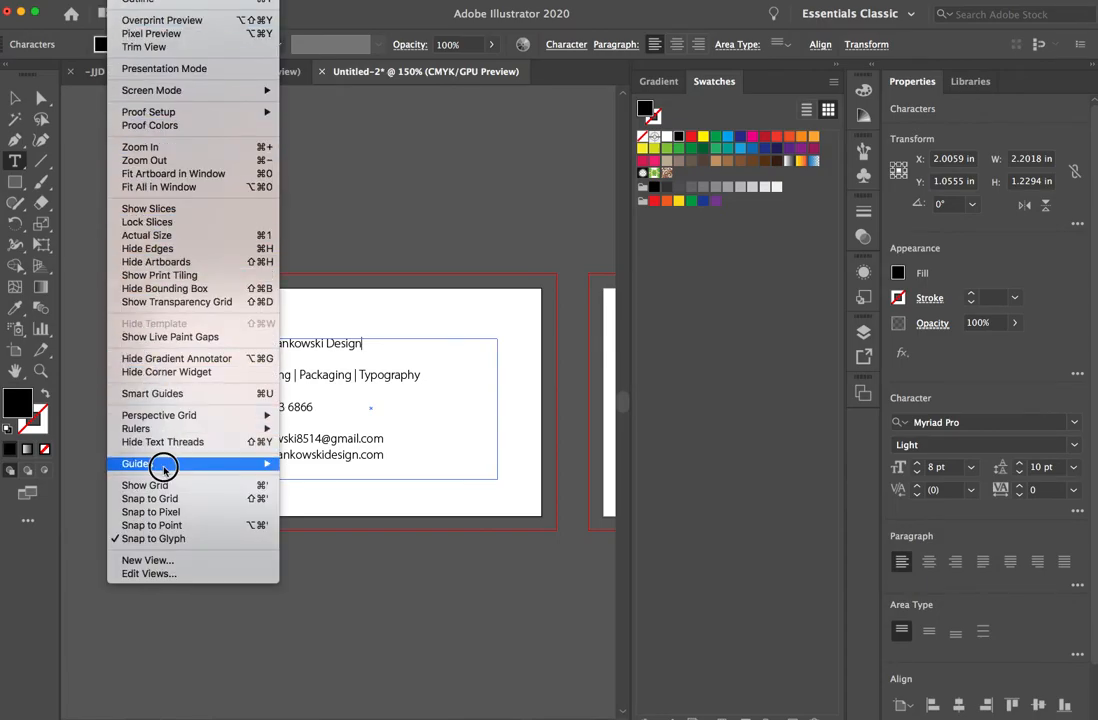
mouse_move(162, 462)
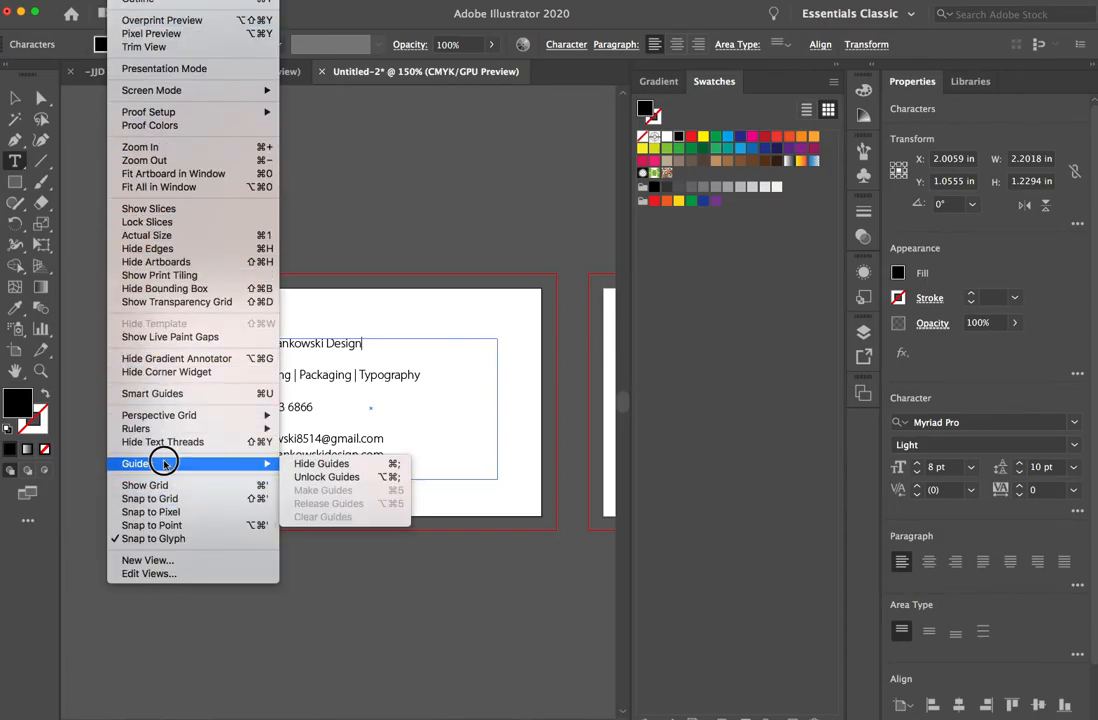
left_click(305, 465)
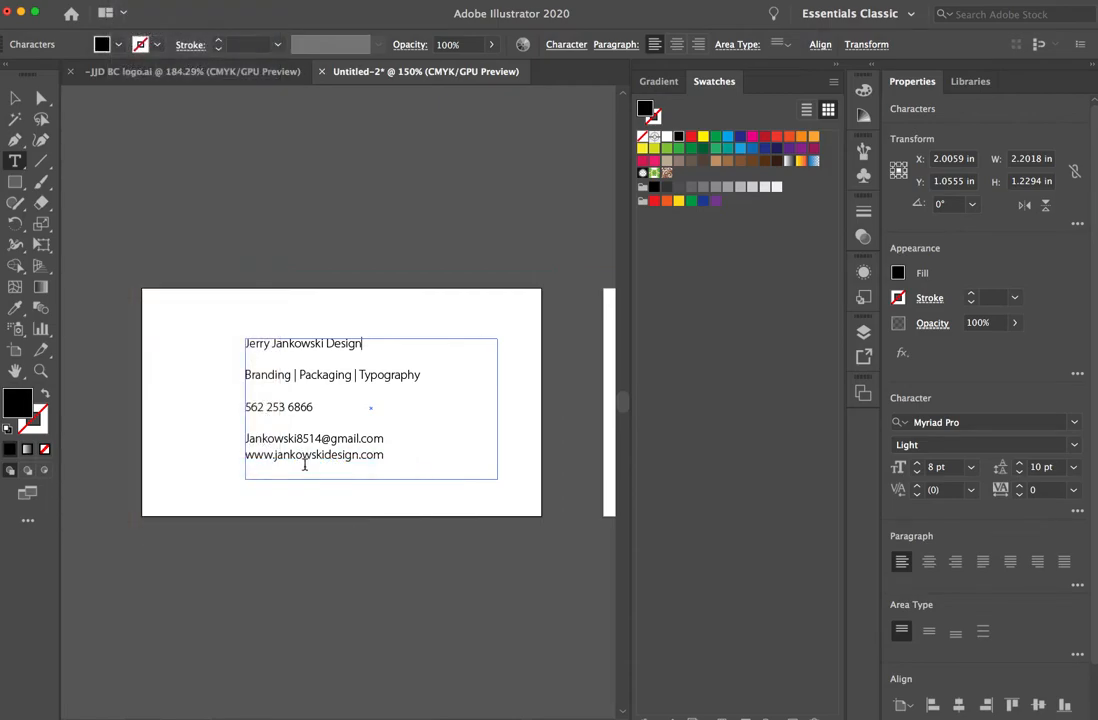
left_click_drag(362, 457, 134, 312)
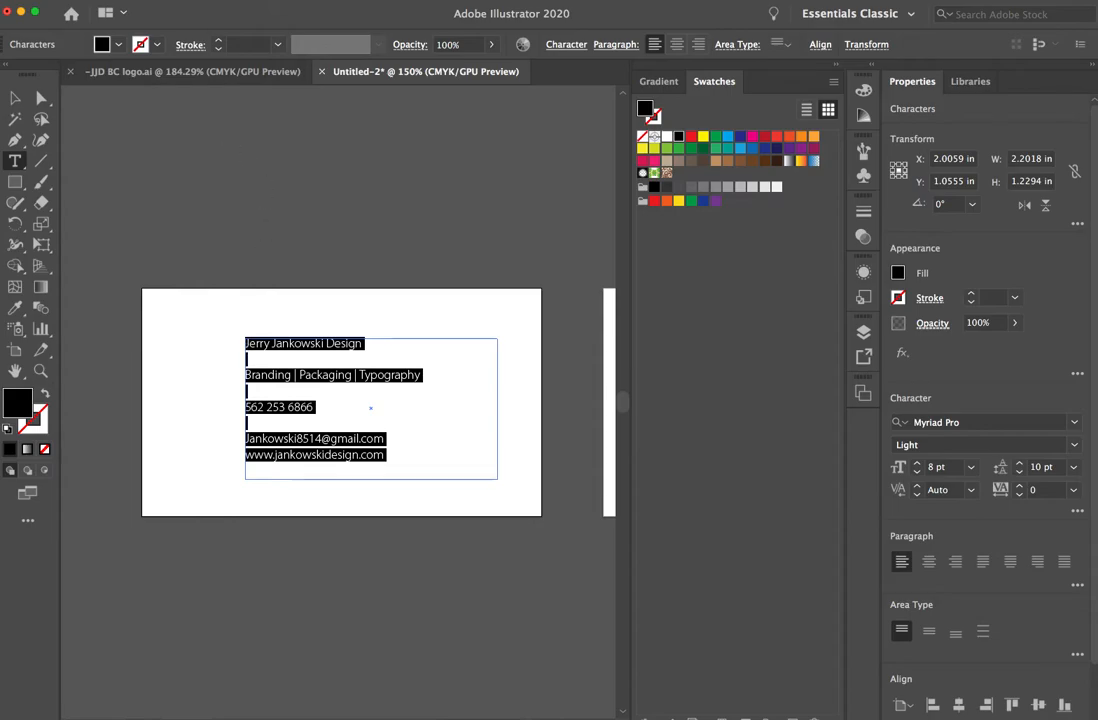
left_click_drag(127, 1, 189, 432)
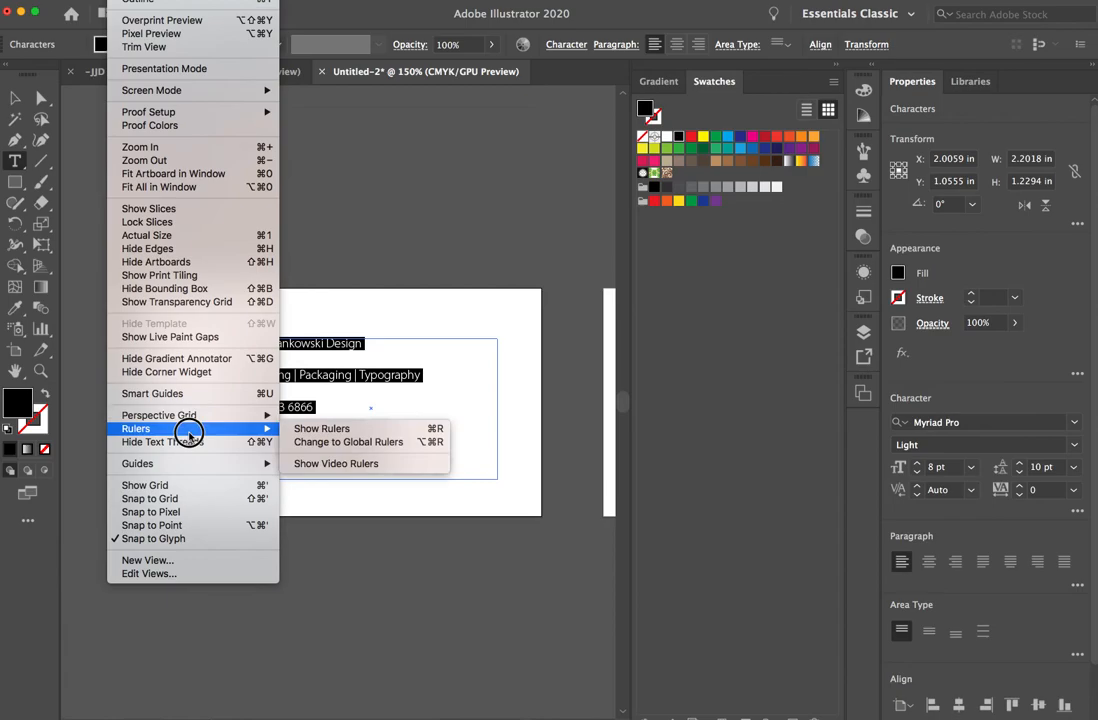
mouse_move(189, 432)
left_mouse_down()
mouse_move(176, 539)
mouse_move(175, 400)
mouse_move(161, 339)
mouse_move(153, 428)
left_mouse_up()
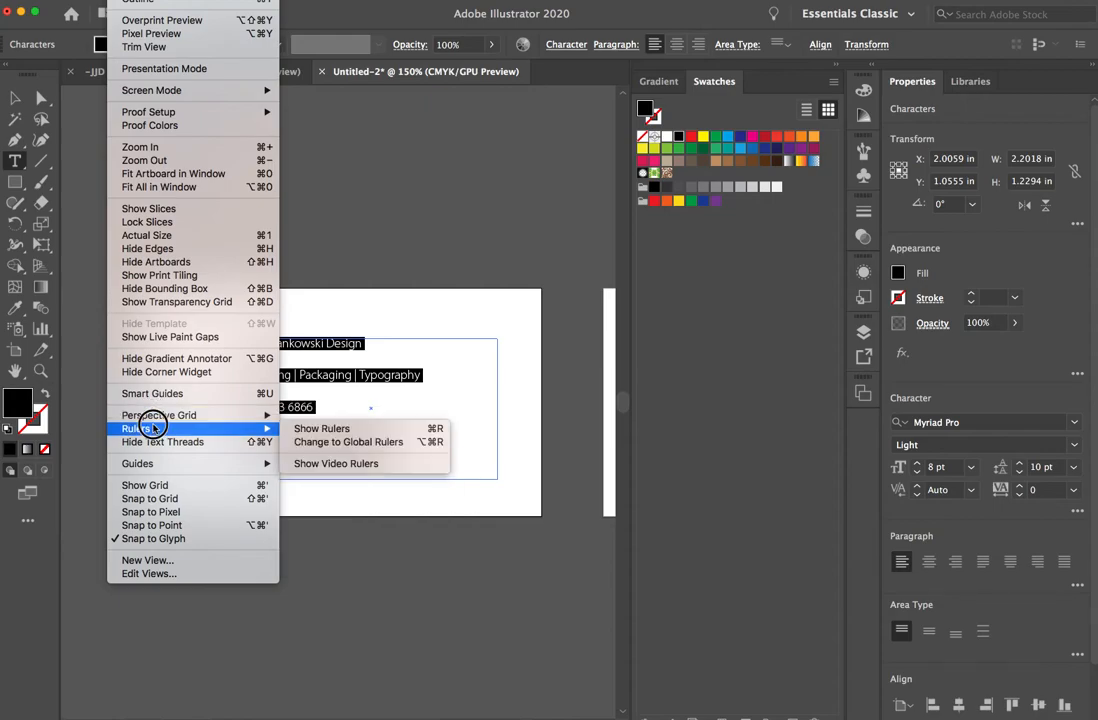
left_click_drag(153, 428, 353, 206)
Deselect the contact text and activate the Selection tool.
key("super+shift+a")
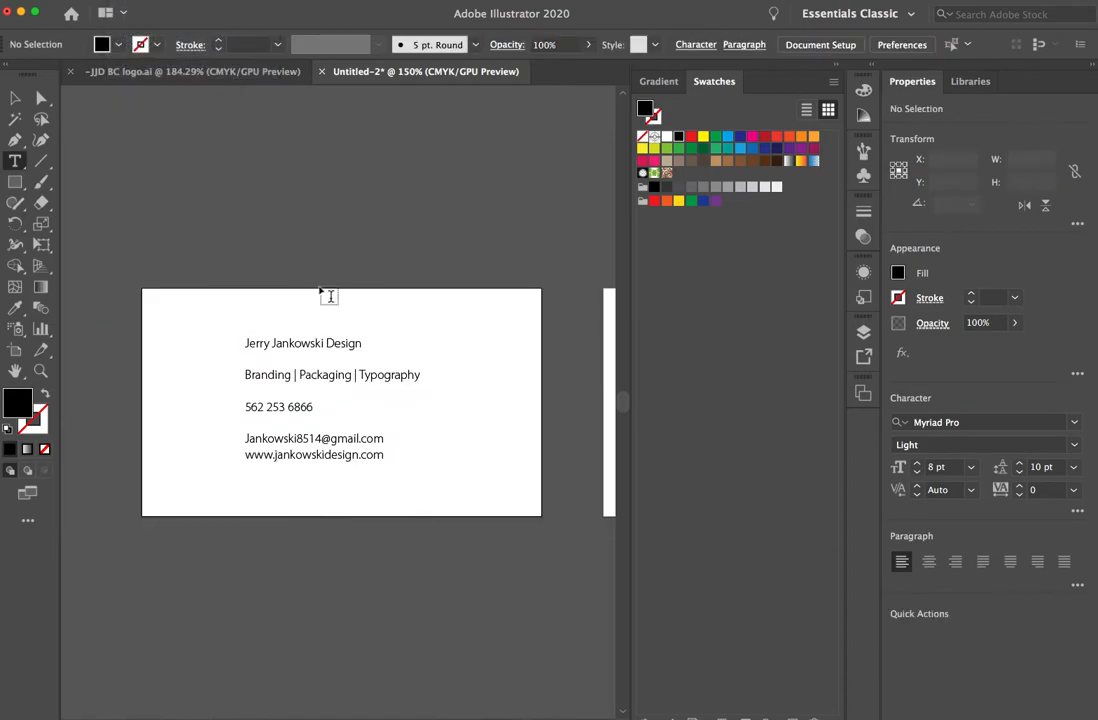
key("v")
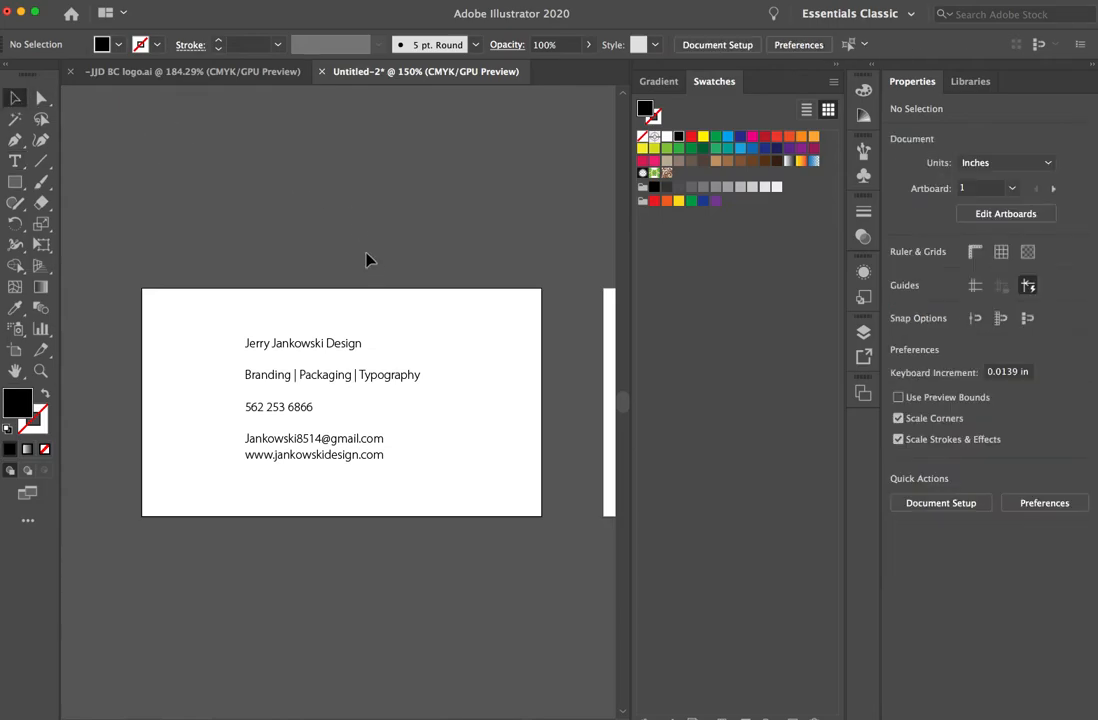
Move the contact text block toward the right side of the first artboard and deselect it.
left_click(355, 331)
left_click(360, 352)
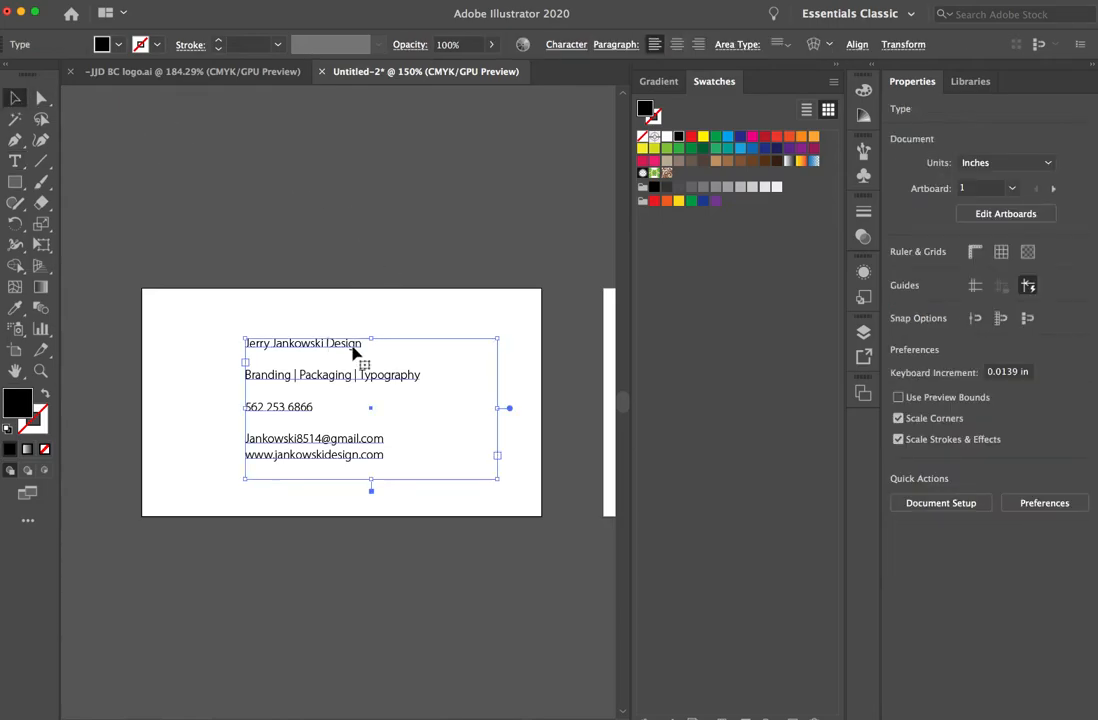
mouse_move(363, 352)
left_mouse_down()
mouse_move(394, 353)
mouse_move(368, 343)
mouse_move(382, 340)
left_mouse_up()
left_click(370, 258)
left_click(320, 231)
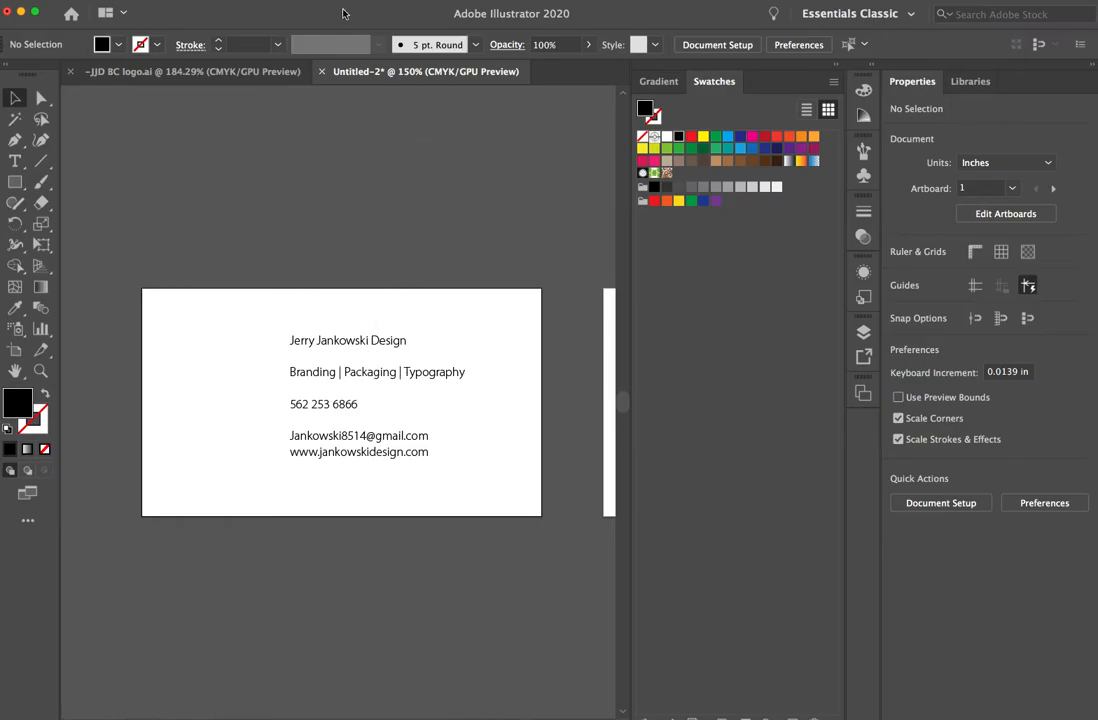
Uncover the desktop and open the ~JJD BC logo.ai file from it.
left_click_drag(344, 13, 365, 156)
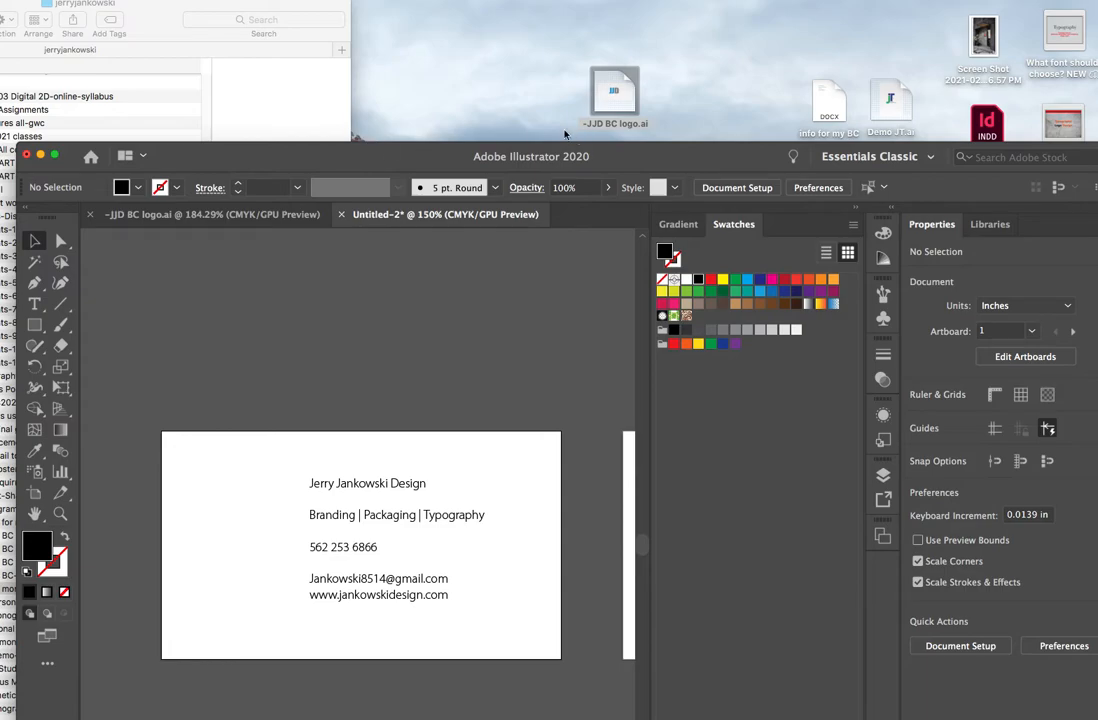
left_click(604, 114)
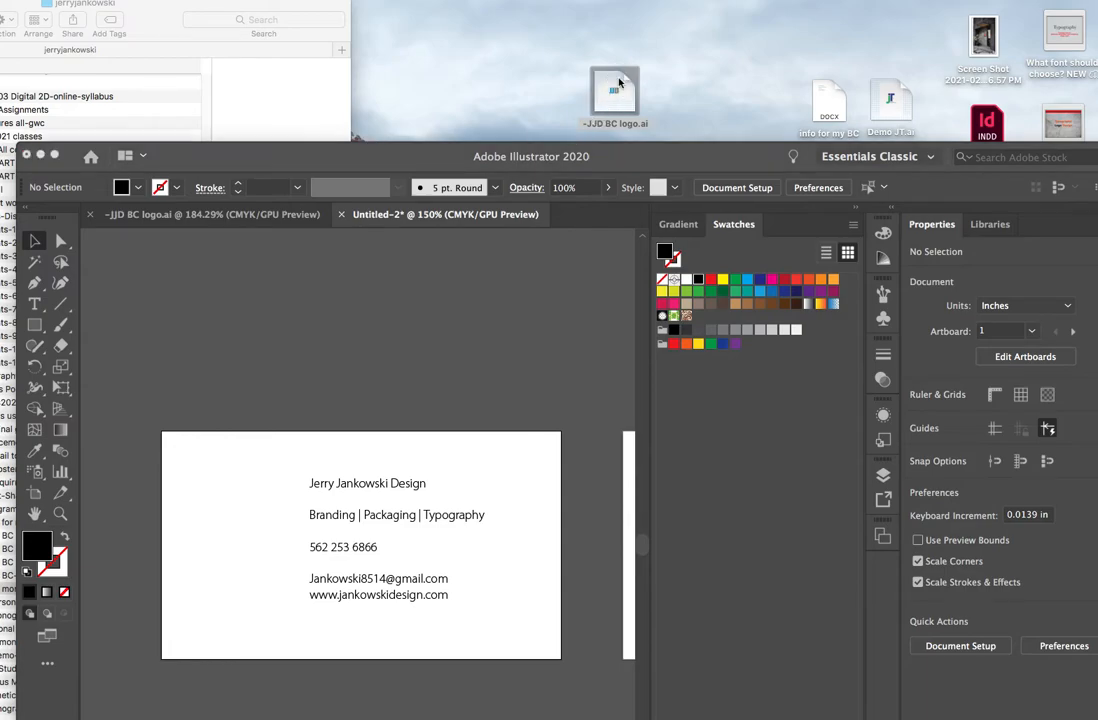
double_click(619, 82)
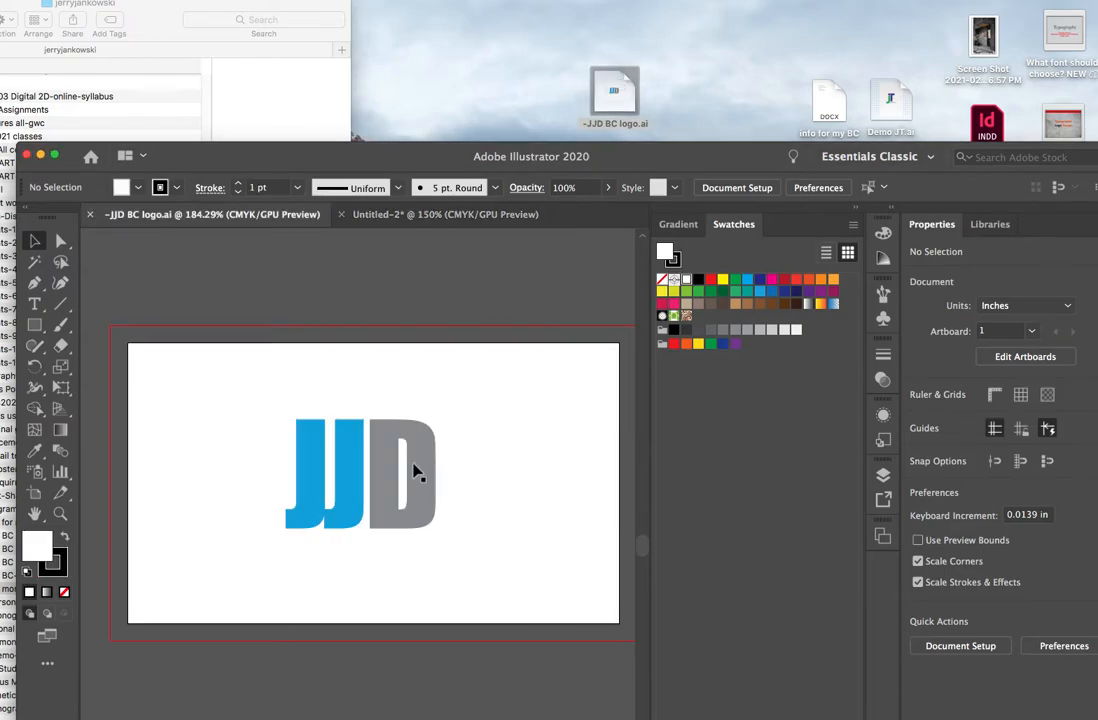
Select all the letters of the JJD logo and group them.
left_click(414, 471)
left_click_drag(277, 404, 474, 566)
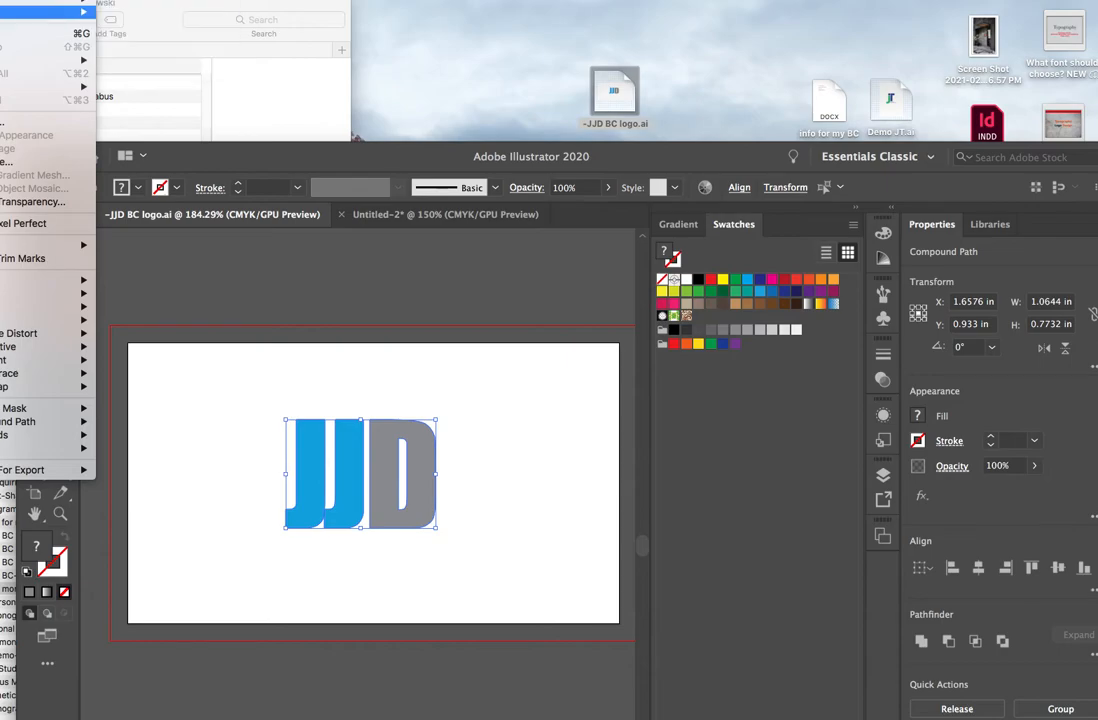
left_click(2, 34)
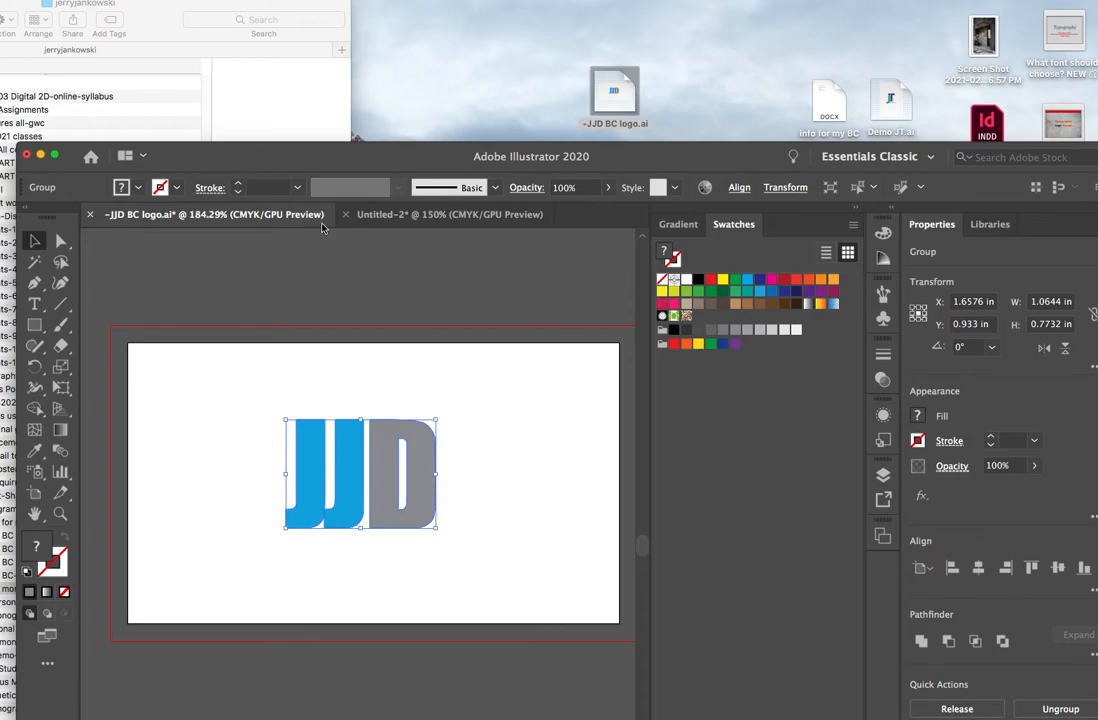
Close the Untitled-2 document without saving it and move the application window back up over the desktop.
left_click(346, 214)
left_click(589, 550)
left_click_drag(935, 156, 831, 3)
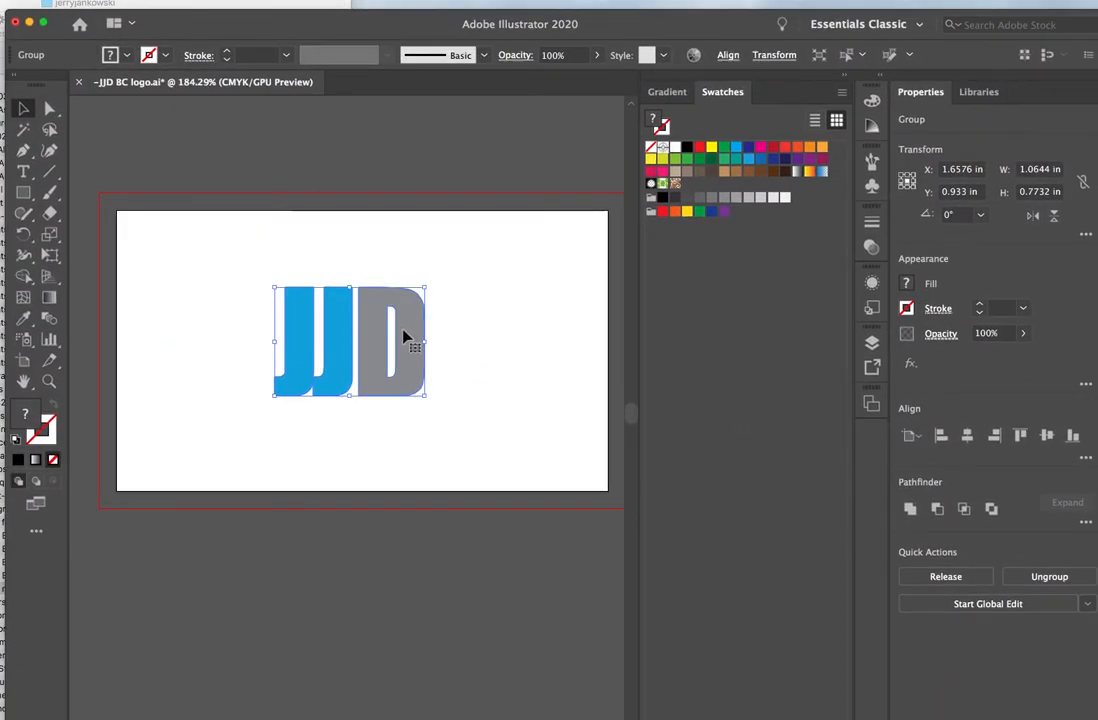
Move the grouped JJD logo to the left side of the card and deselect it.
left_click_drag(410, 338, 295, 335)
left_click(546, 430)
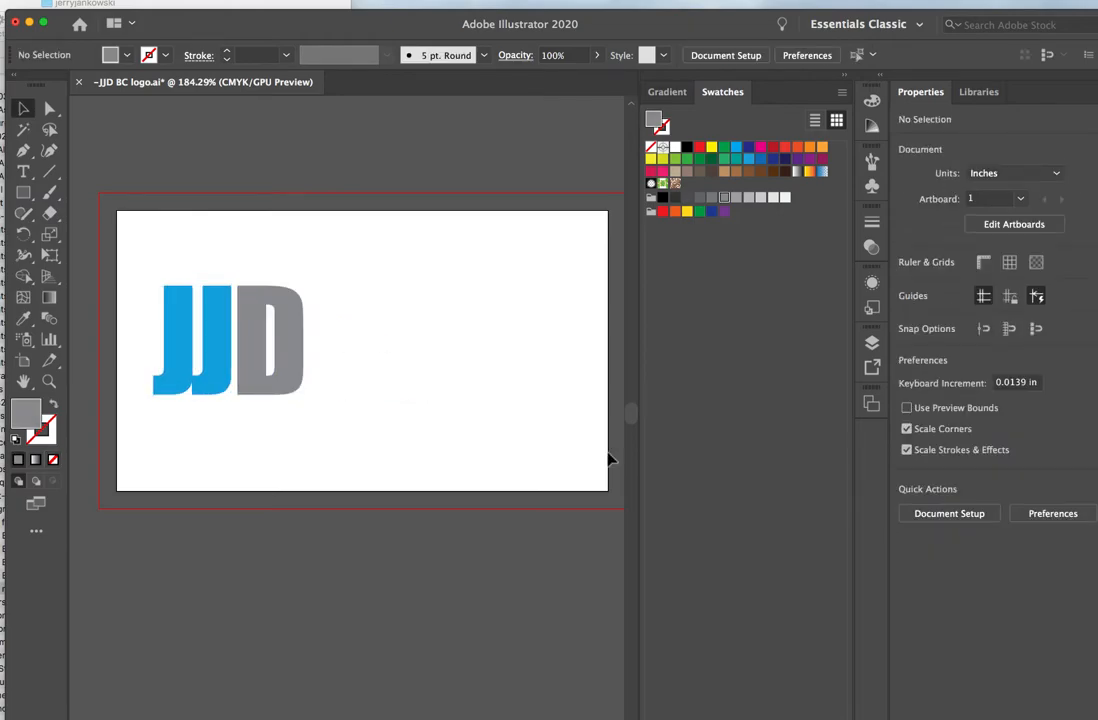
key("super+Tab")
left_click_drag(882, 634, 676, 510)
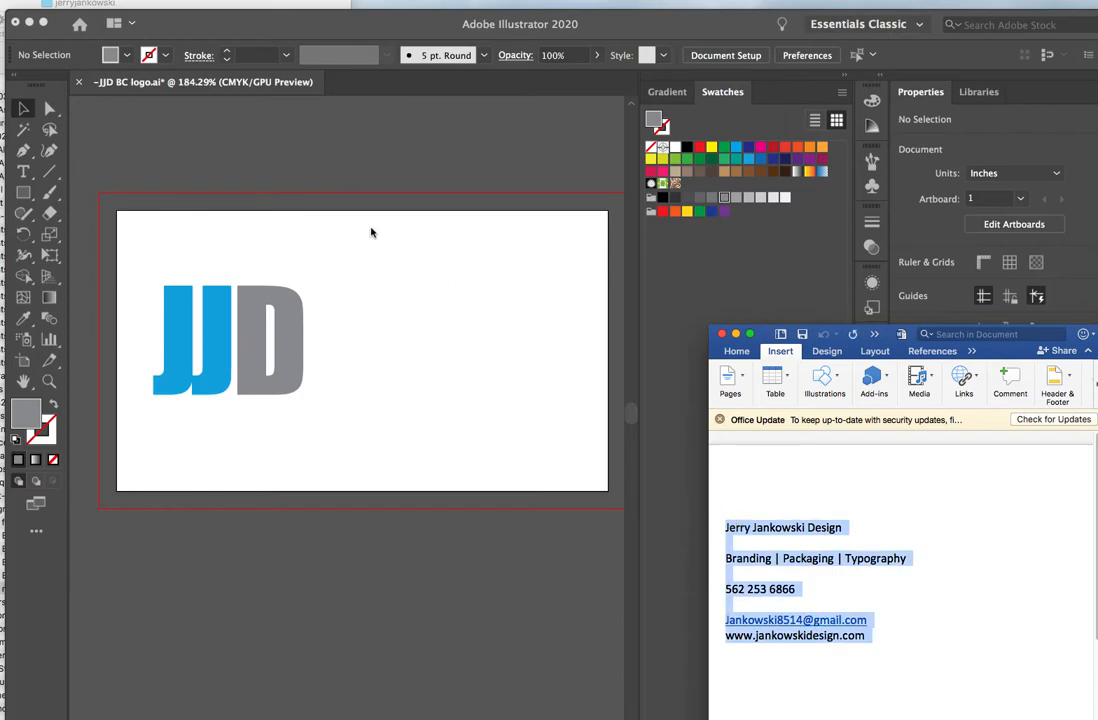
left_click(386, 270)
Create an area text frame about 1.75 by 1.14 in beside the logo, set in 8 pt Myriad Pro Light with 10 pt leading.
left_click(23, 171)
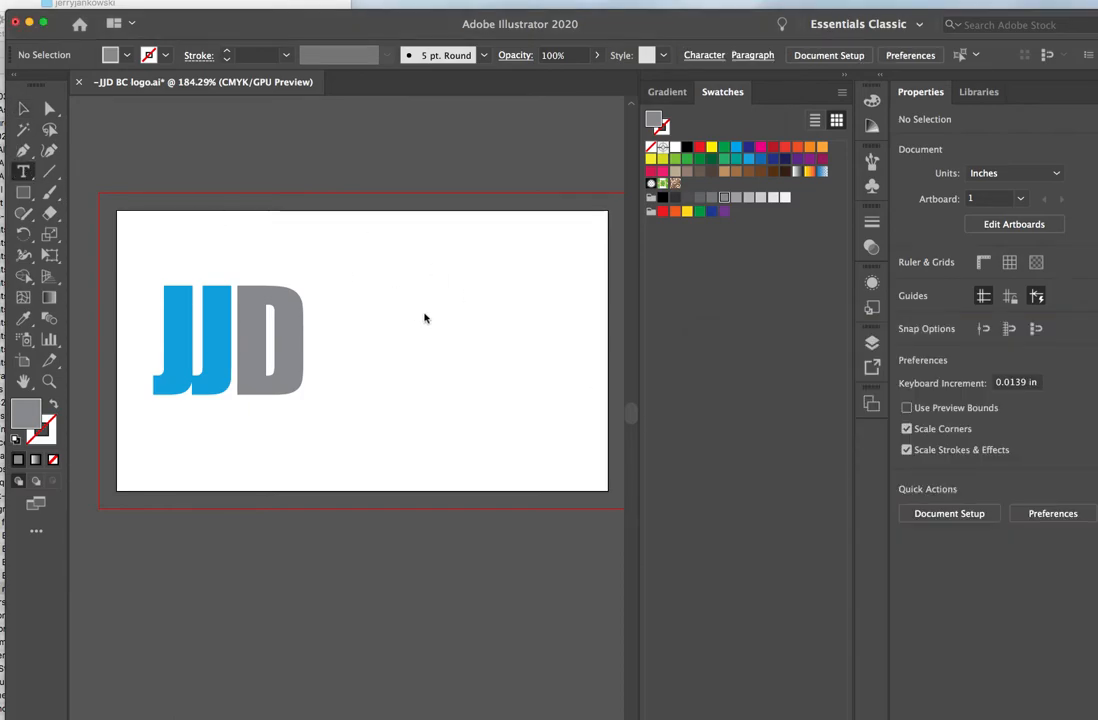
left_click_drag(355, 273, 601, 433)
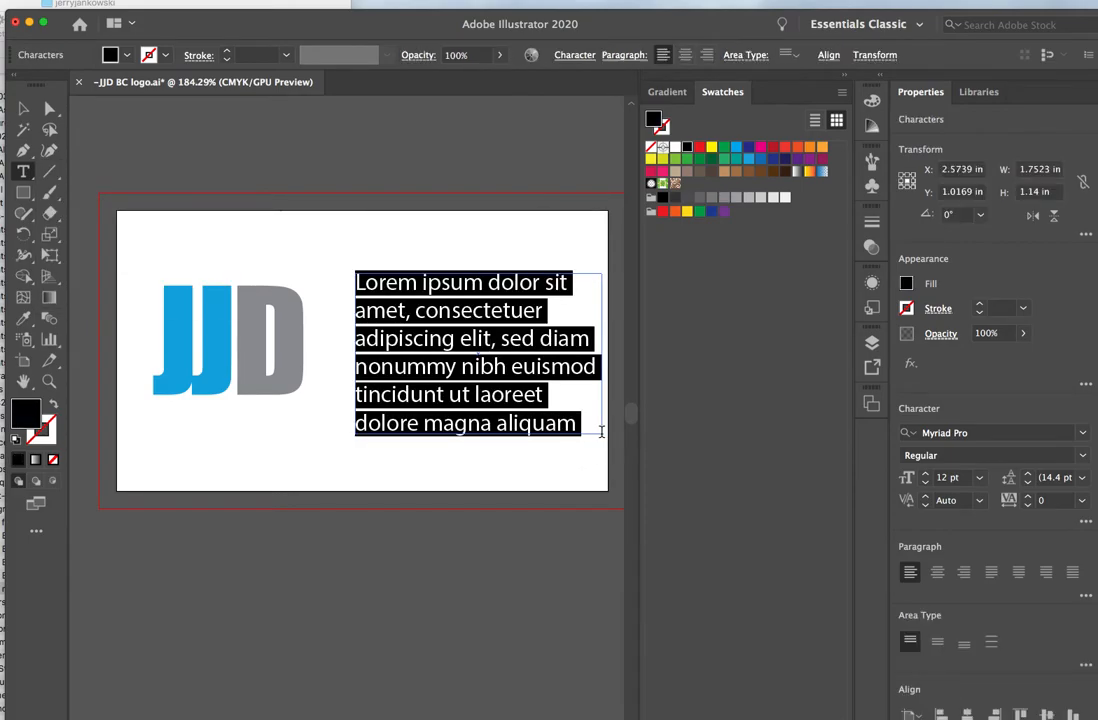
left_click(980, 478)
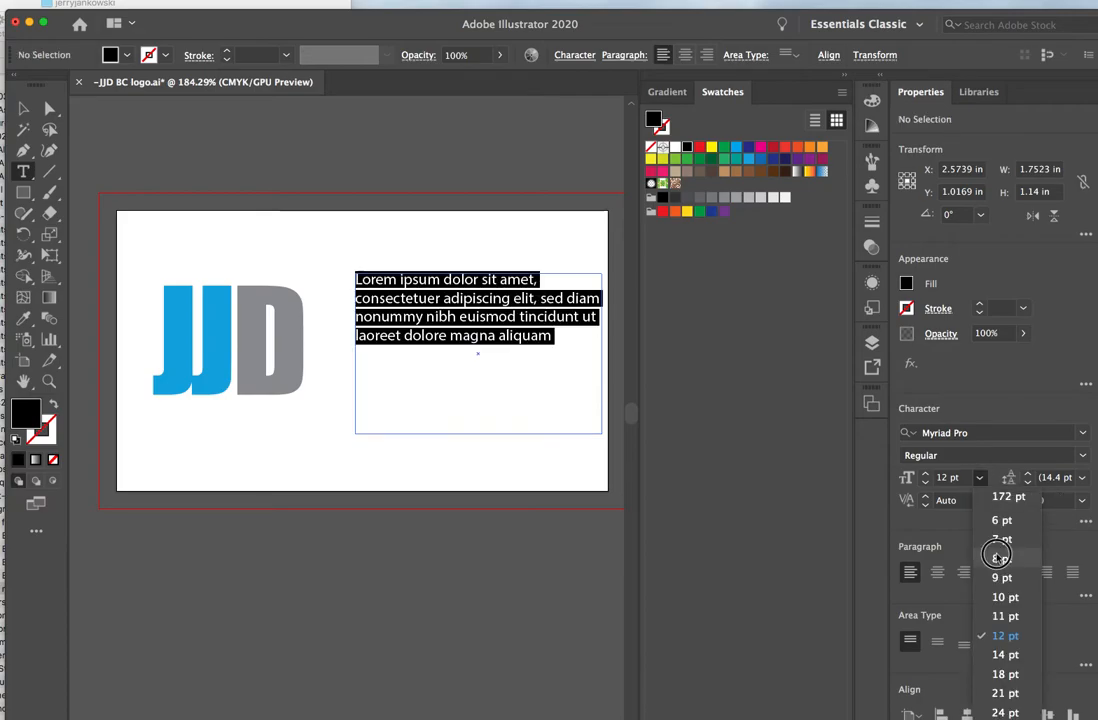
left_click(1000, 558)
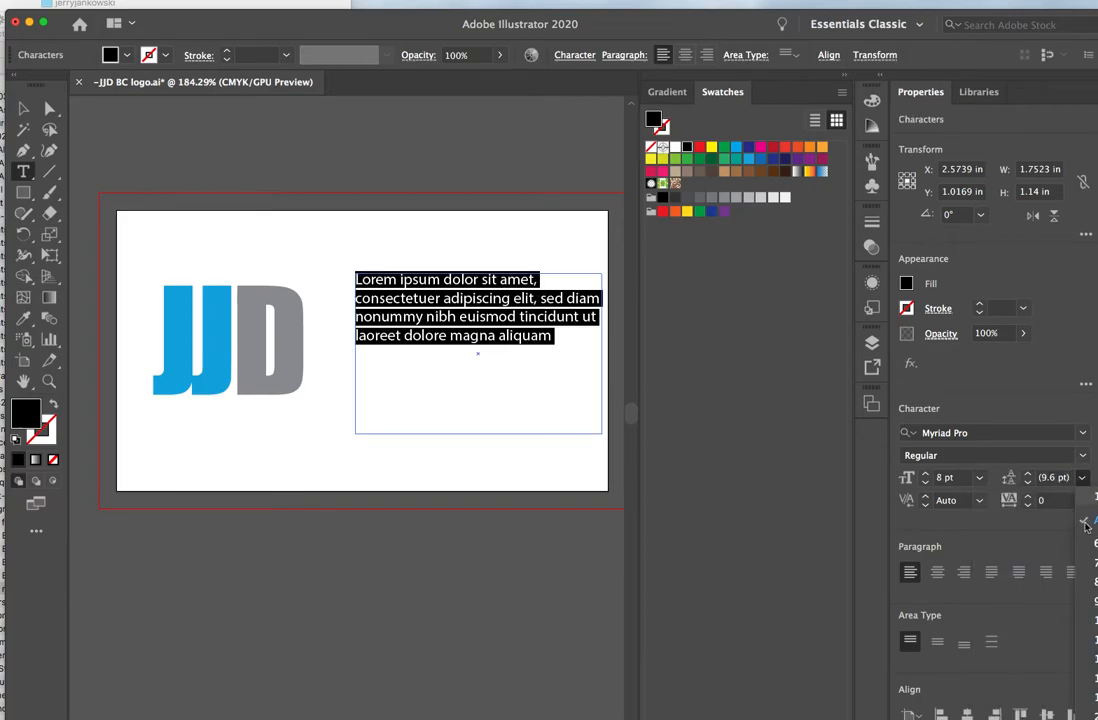
left_click(1082, 478)
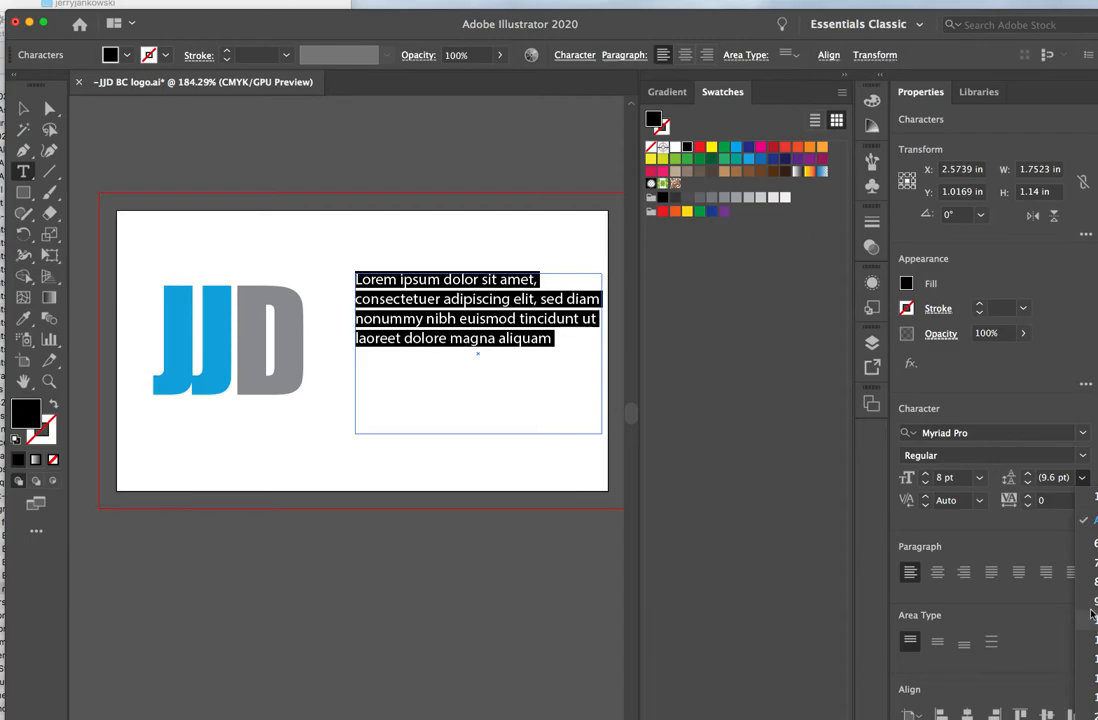
left_click(1082, 457)
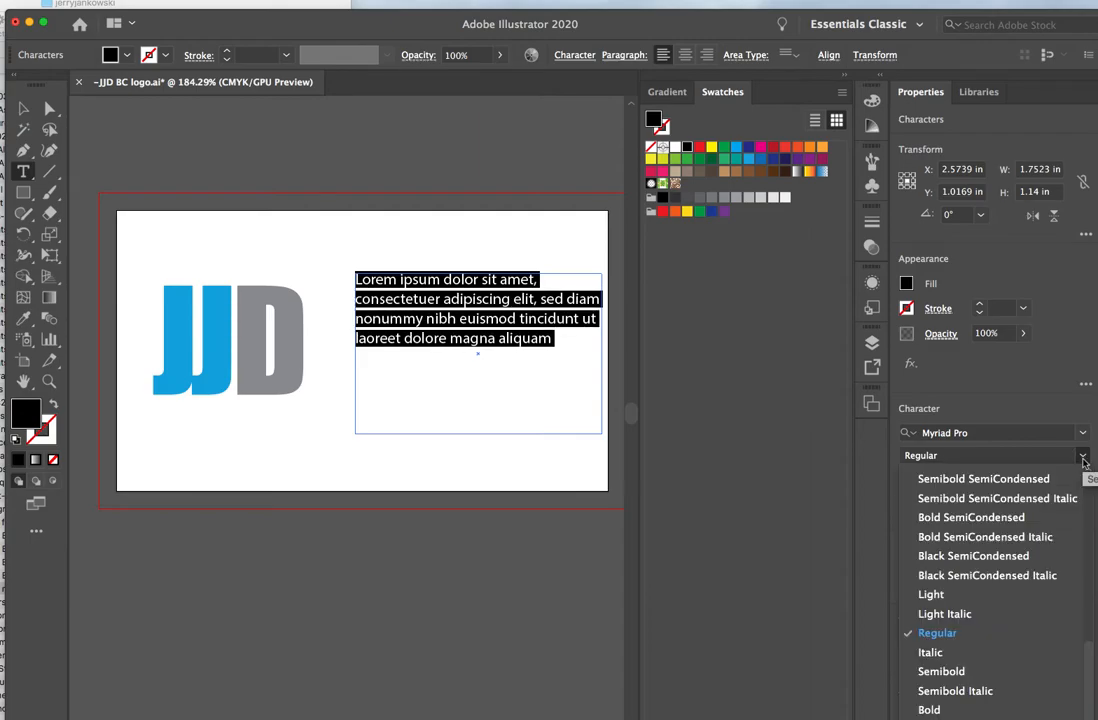
left_click(935, 594)
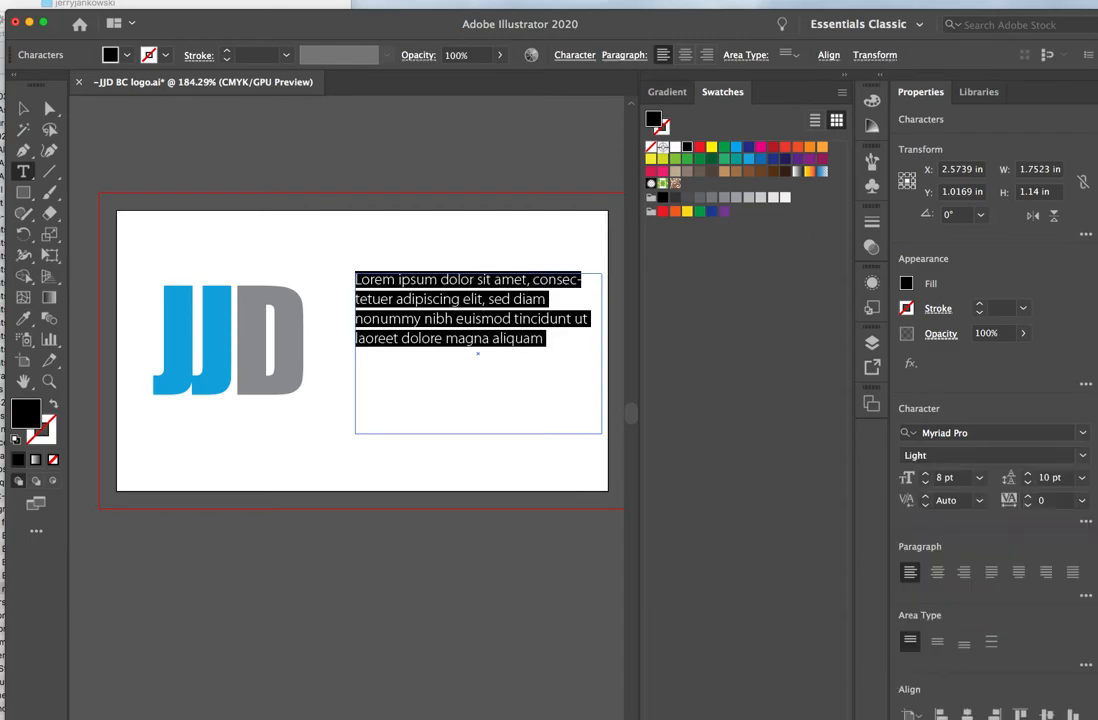
Copy all the contact text from the Word document and paste it over the placeholder text beside the logo.
key("super+Tab")
left_click(834, 676)
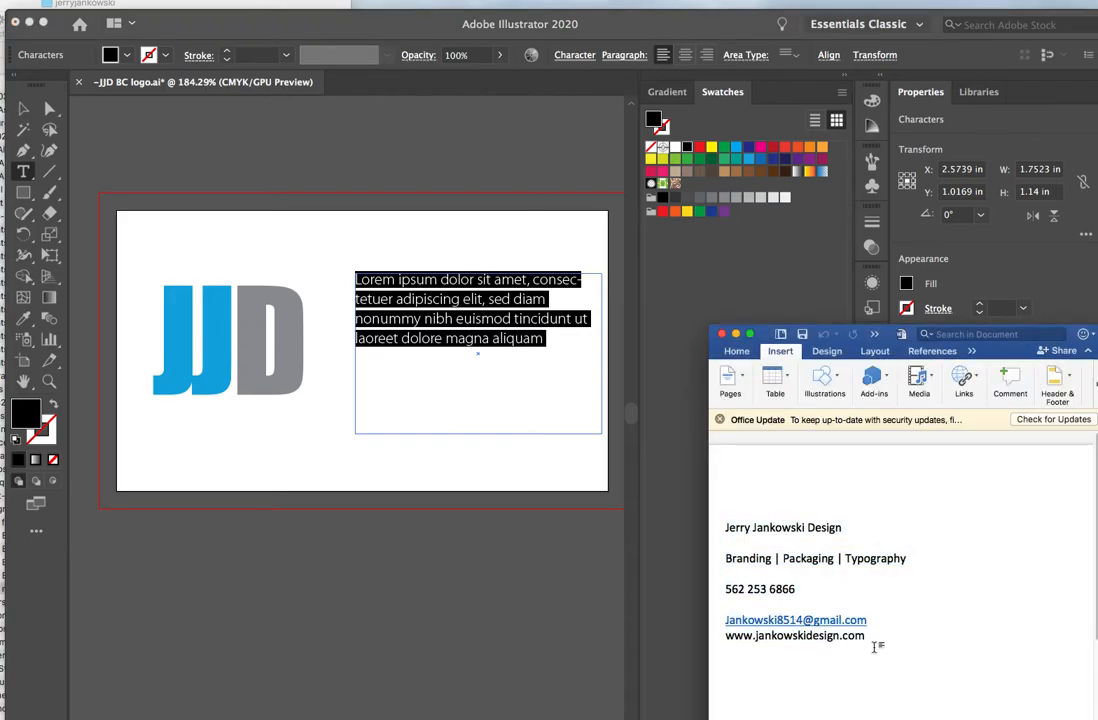
left_click_drag(866, 636, 727, 527)
key("super+c")
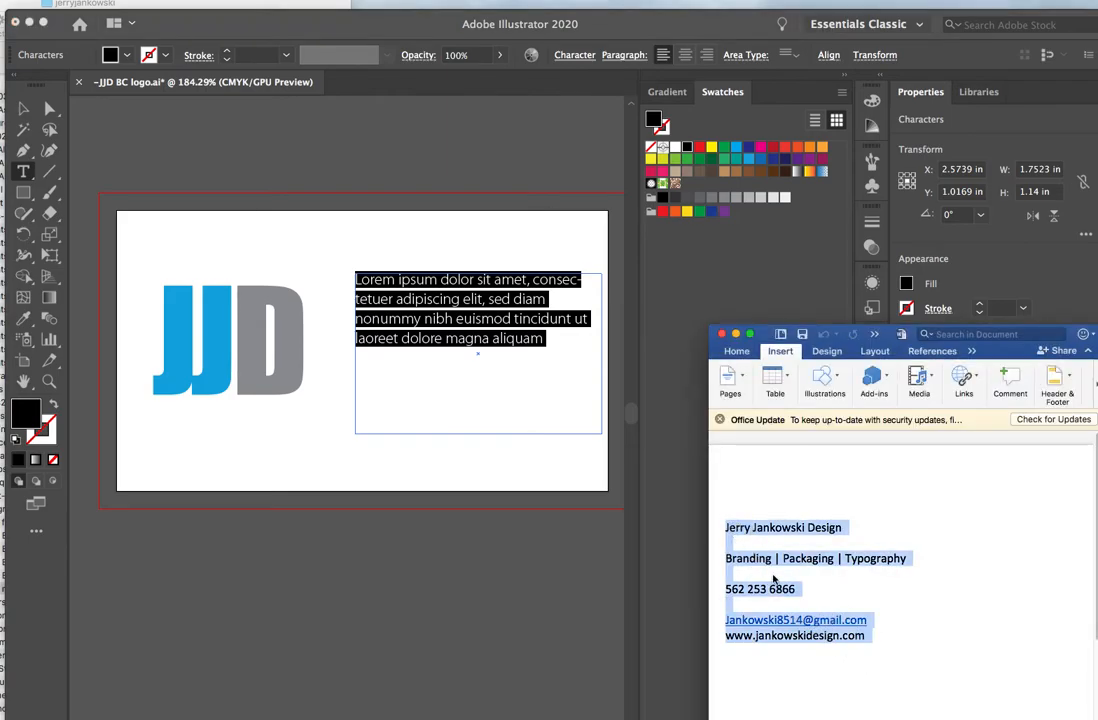
left_click(452, 300)
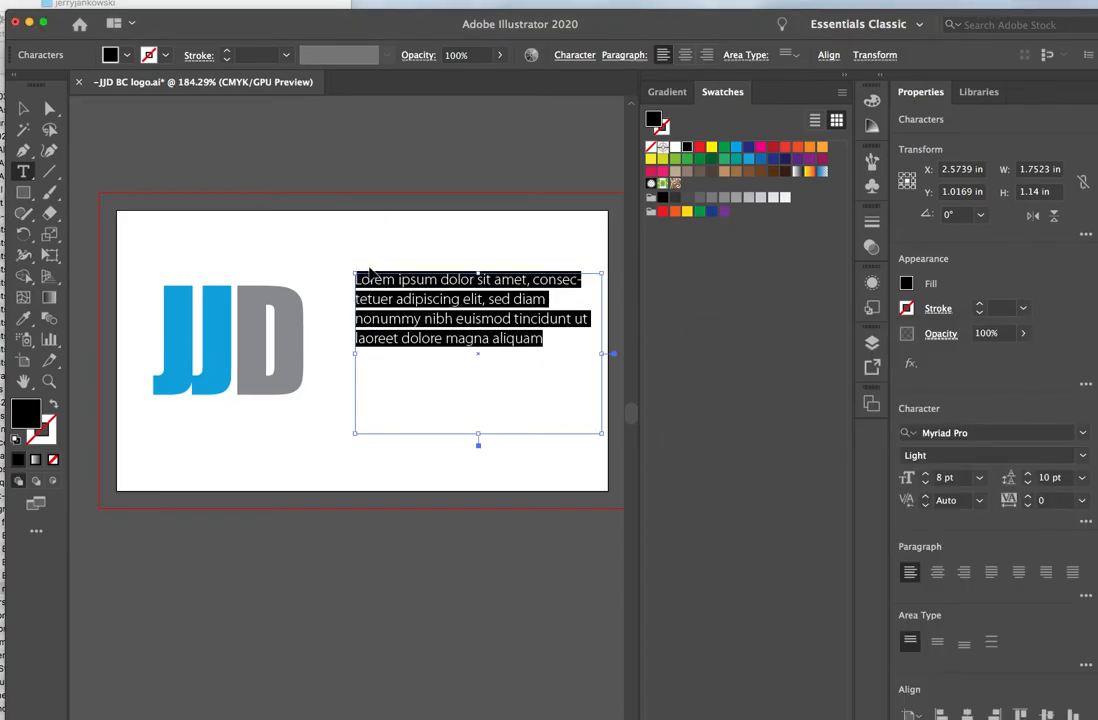
key("super+v")
left_click(22, 108)
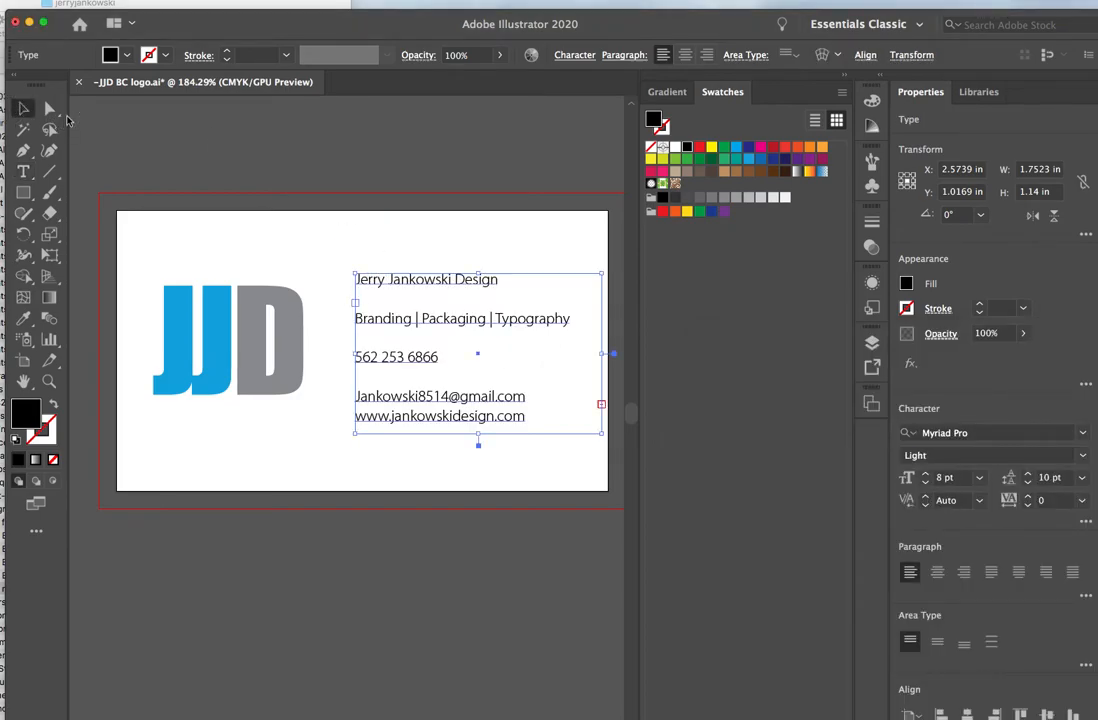
left_click(331, 218)
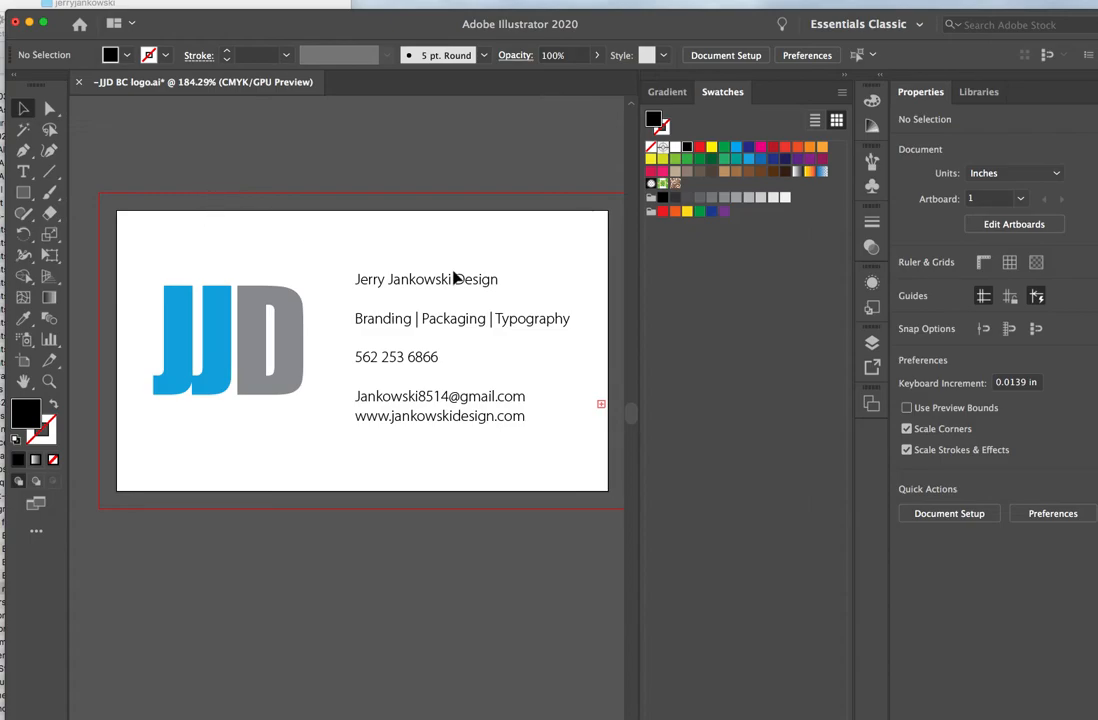
Extend the contact text frame downward to a height of about 1.36 in and deselect it.
left_click(26, 172)
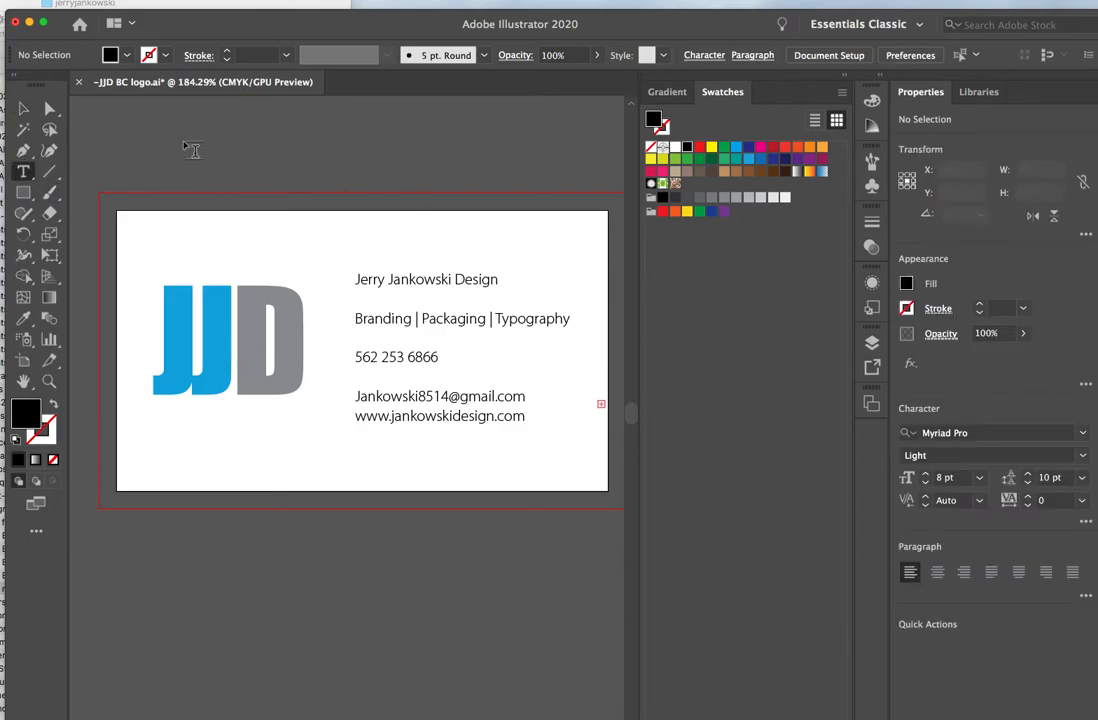
left_click(23, 108)
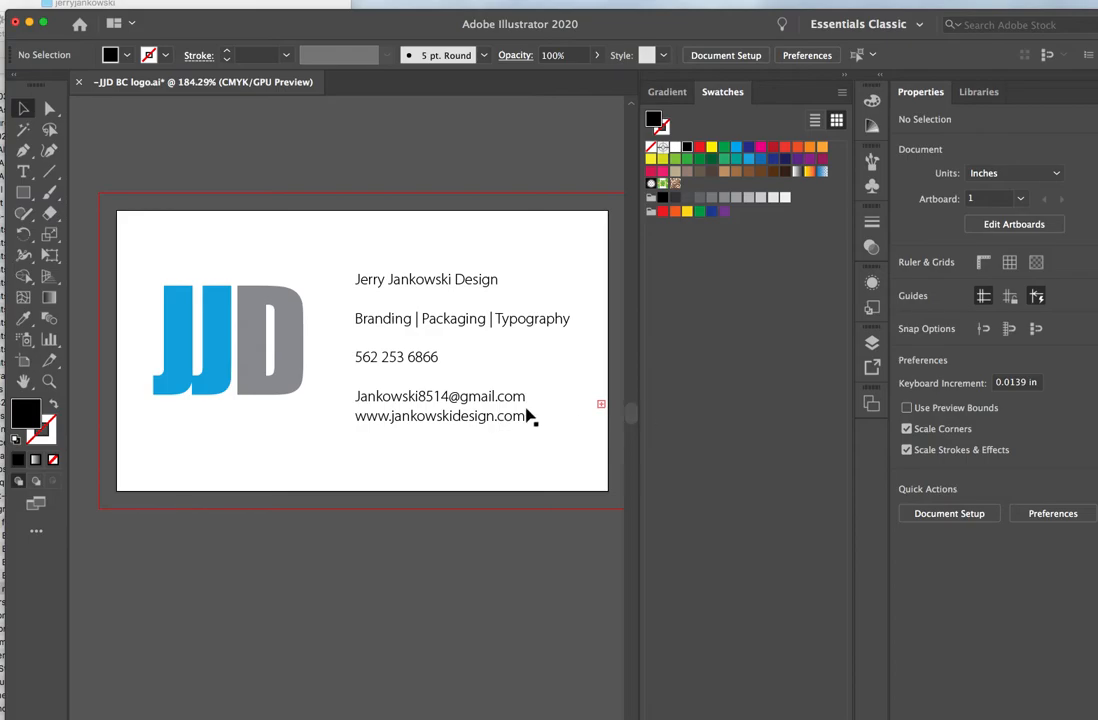
left_click(578, 412)
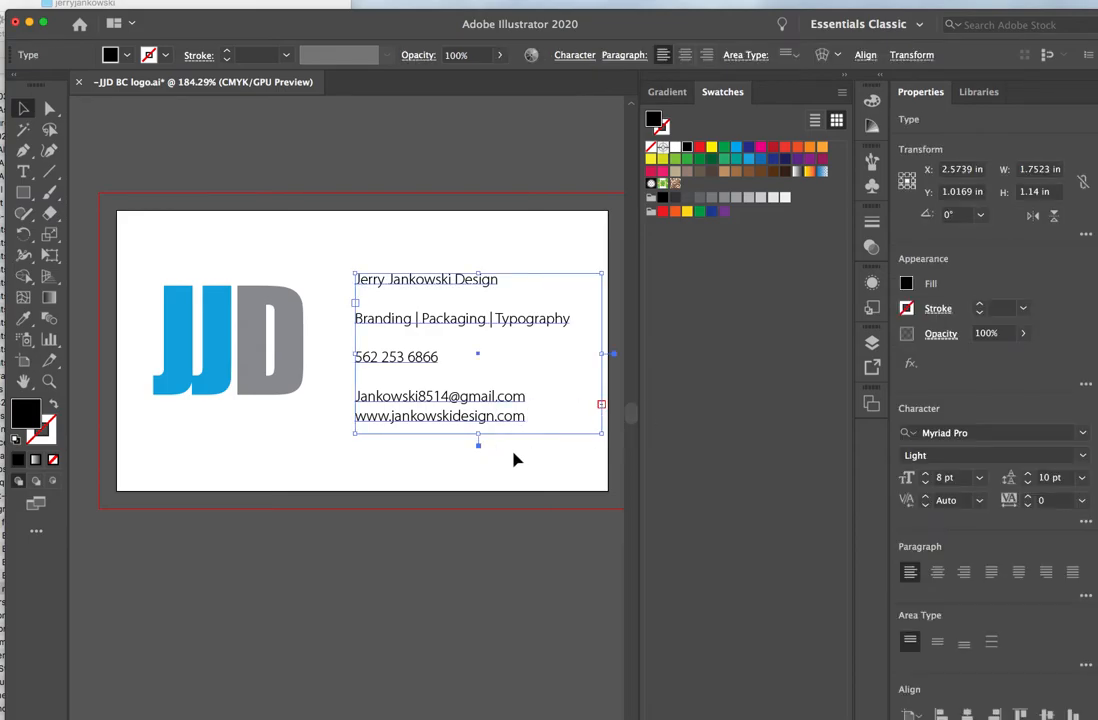
left_click_drag(479, 435, 478, 466)
left_click(510, 578)
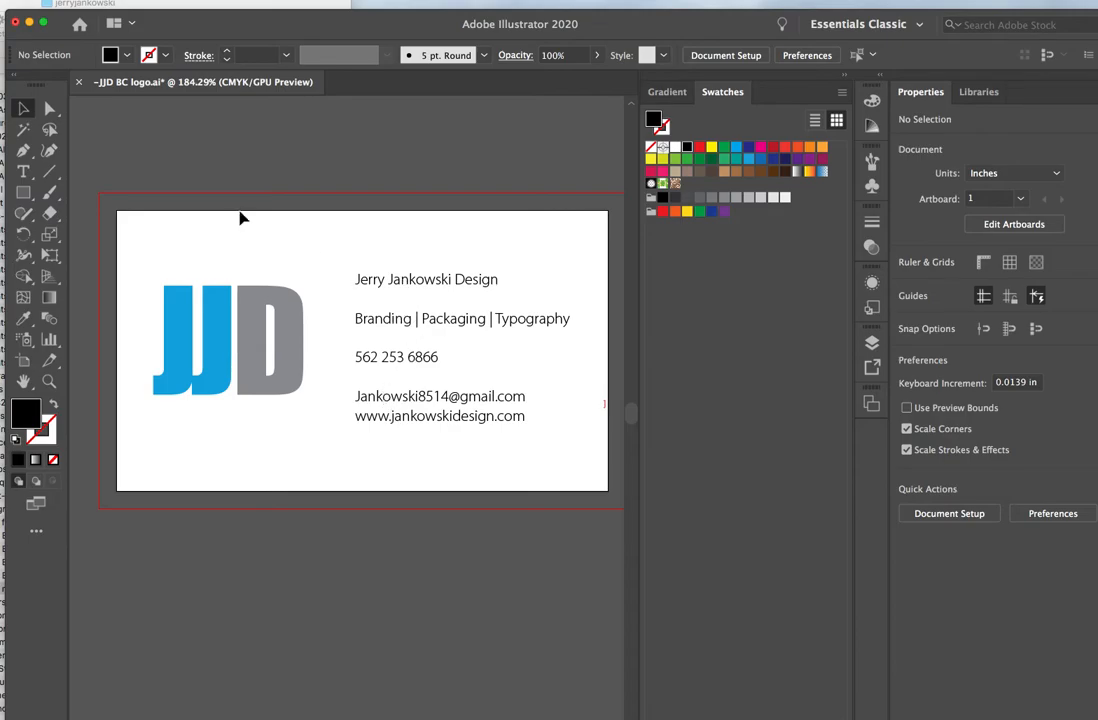
Set the company name line of the contact text in Bold with 12 pt leading.
left_click(23, 171)
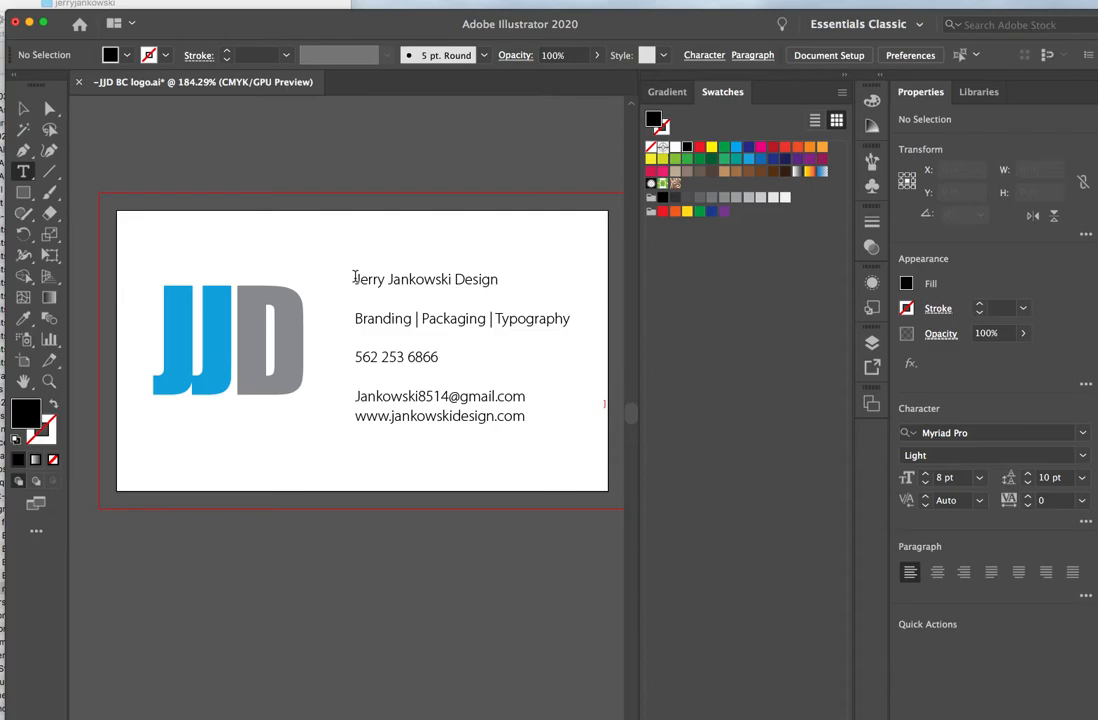
left_click_drag(355, 279, 507, 284)
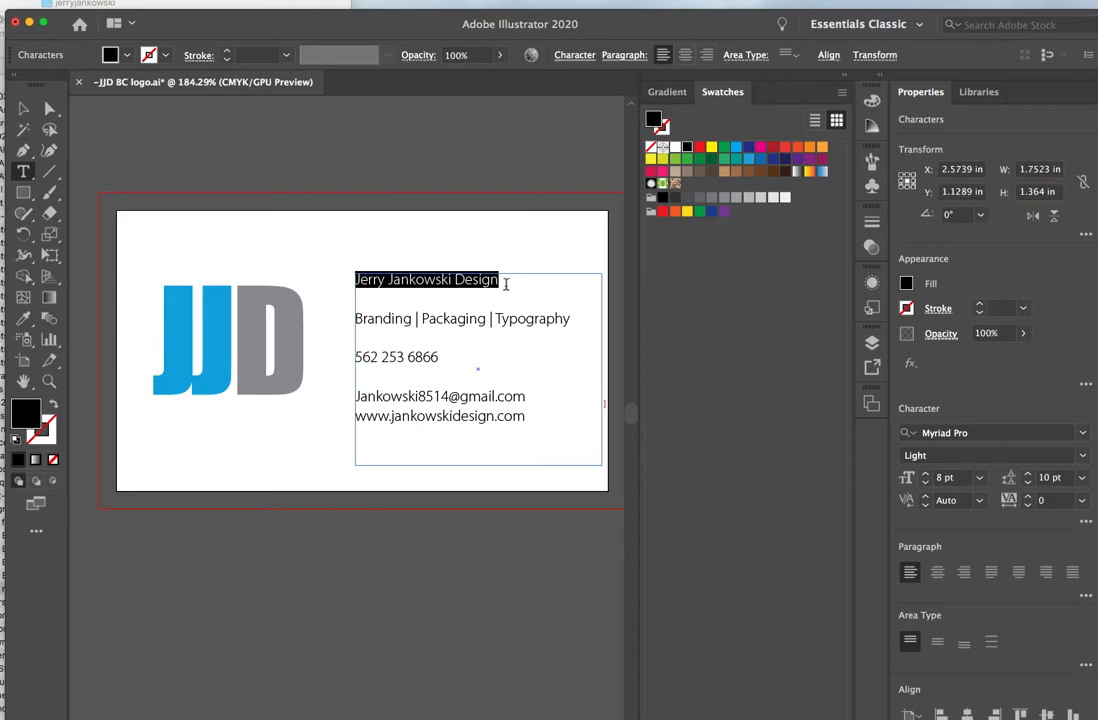
left_click(1082, 457)
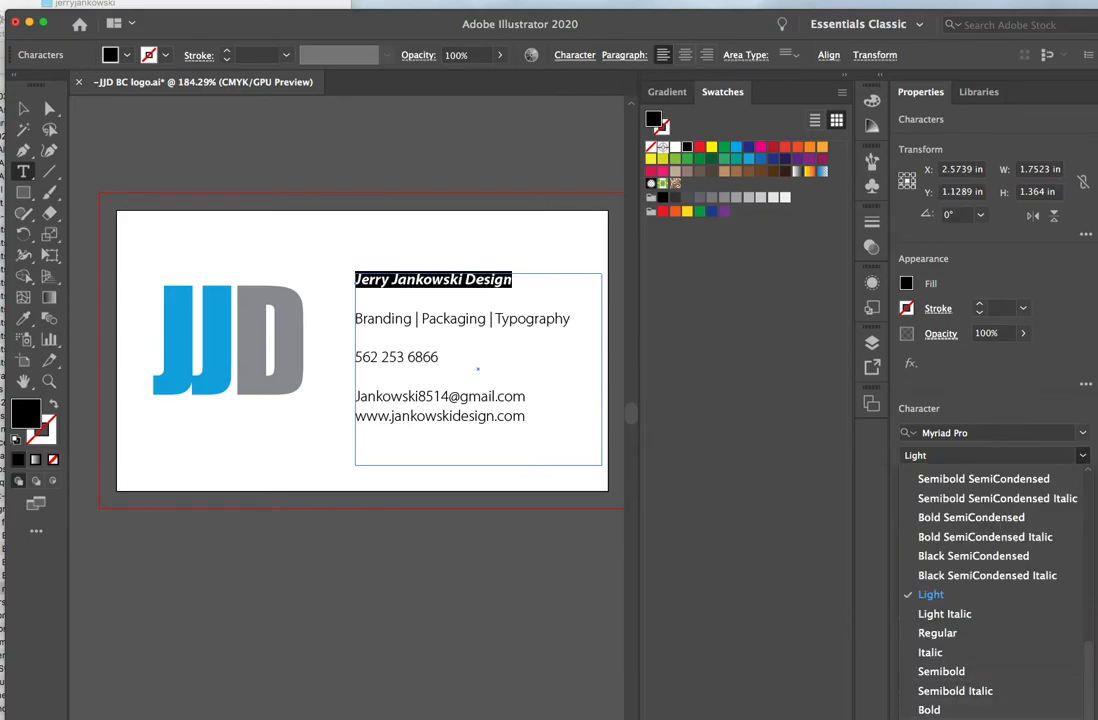
left_click(930, 709)
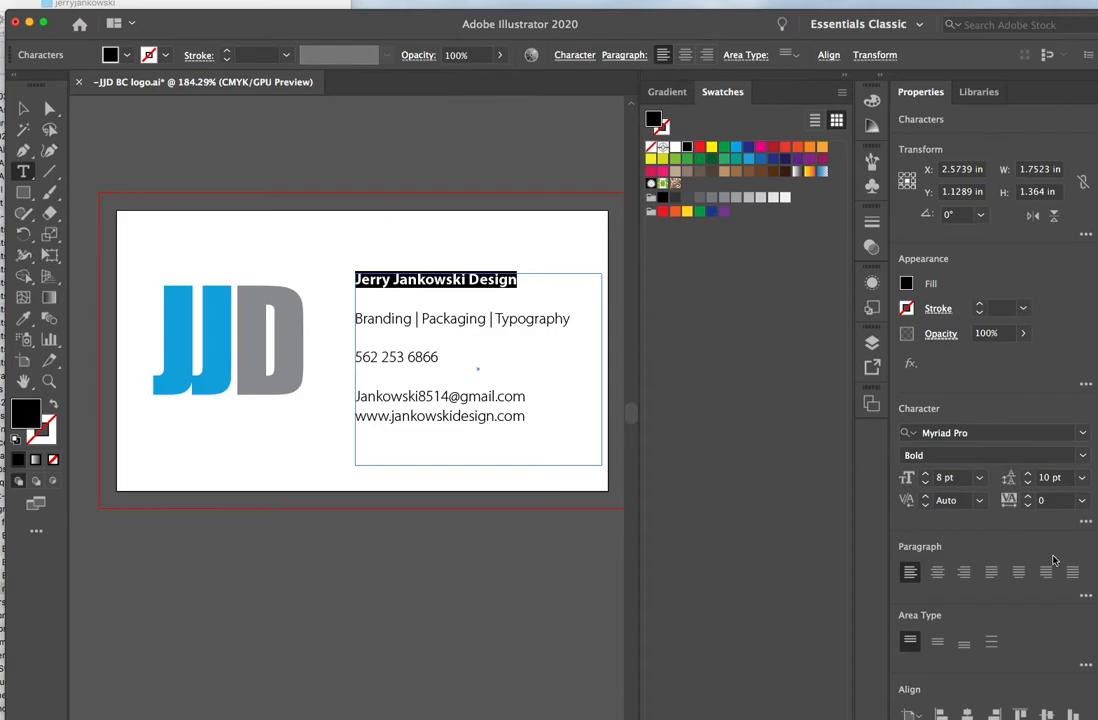
left_click(1083, 478)
left_click(1092, 649)
Try the company name line at a font size of 12 pt.
left_click(978, 479)
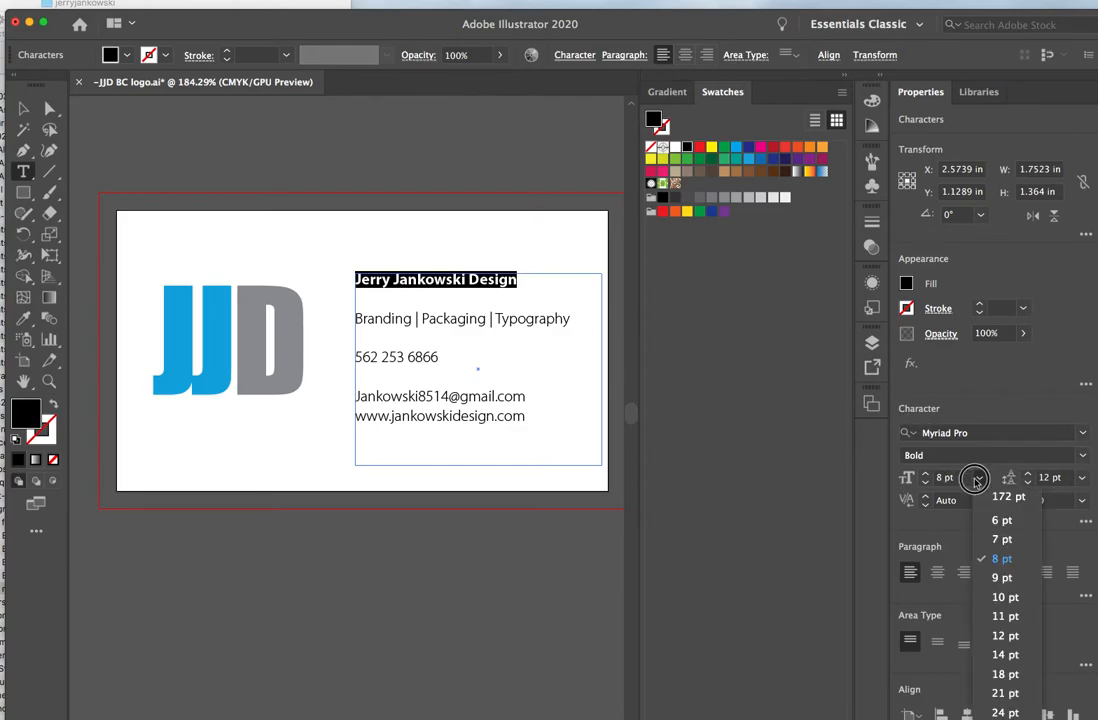
left_click(1008, 637)
left_click(432, 298)
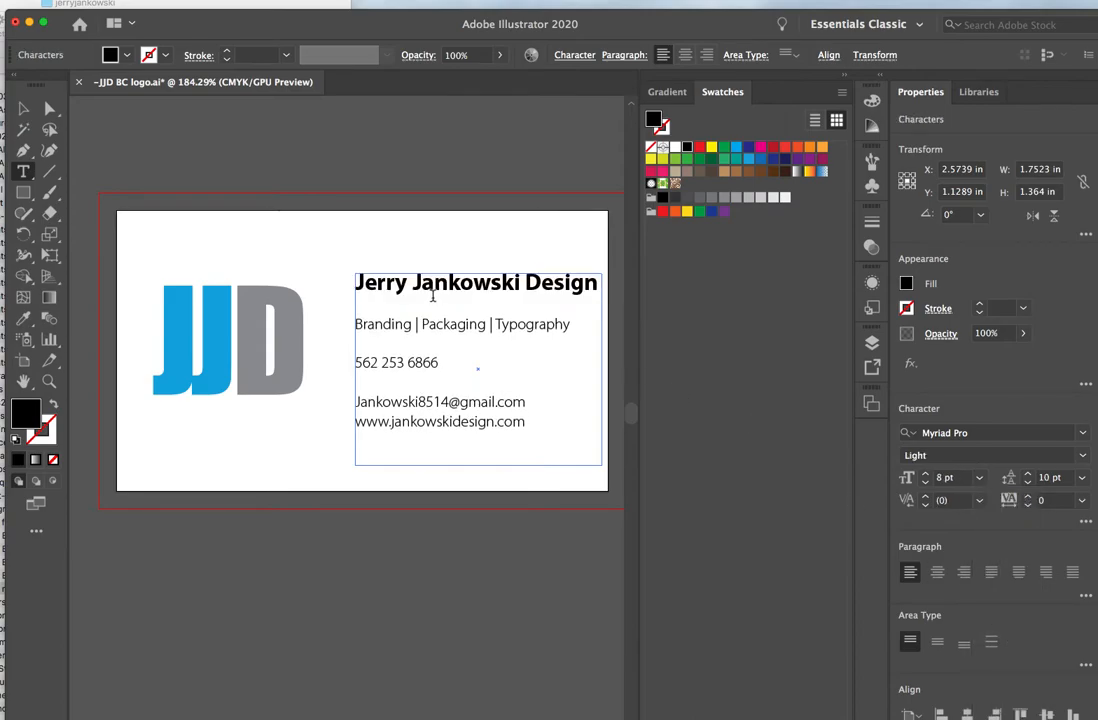
Select the company name line again and set its font size to 9 pt.
triple_click(435, 272)
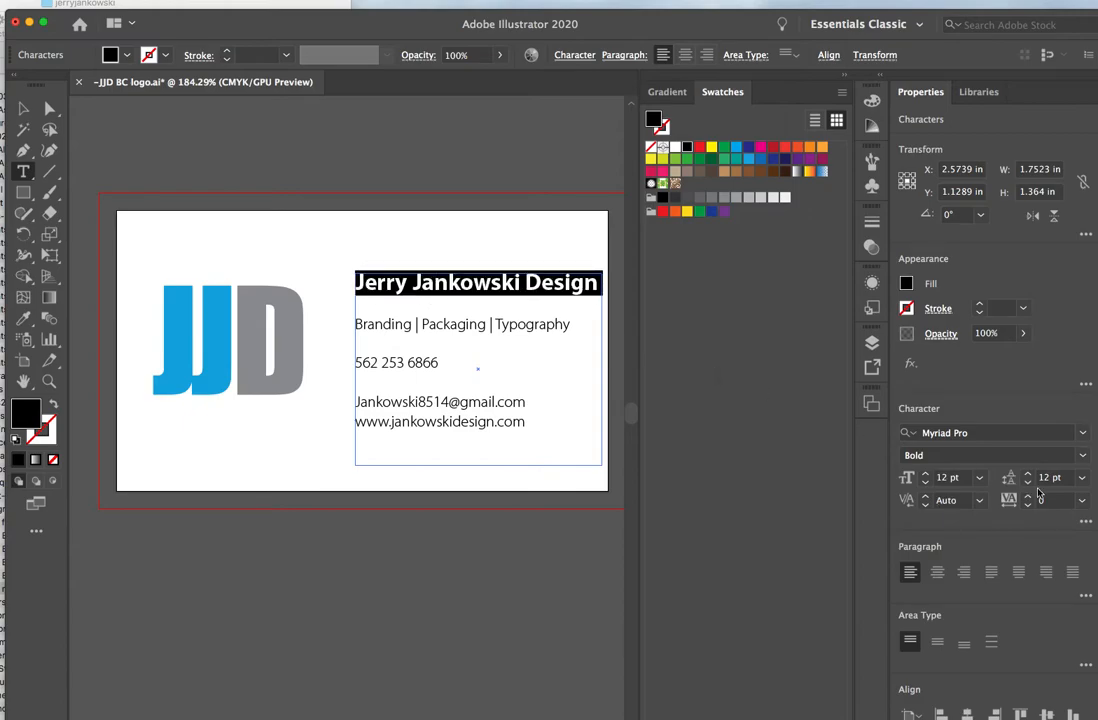
left_click(978, 479)
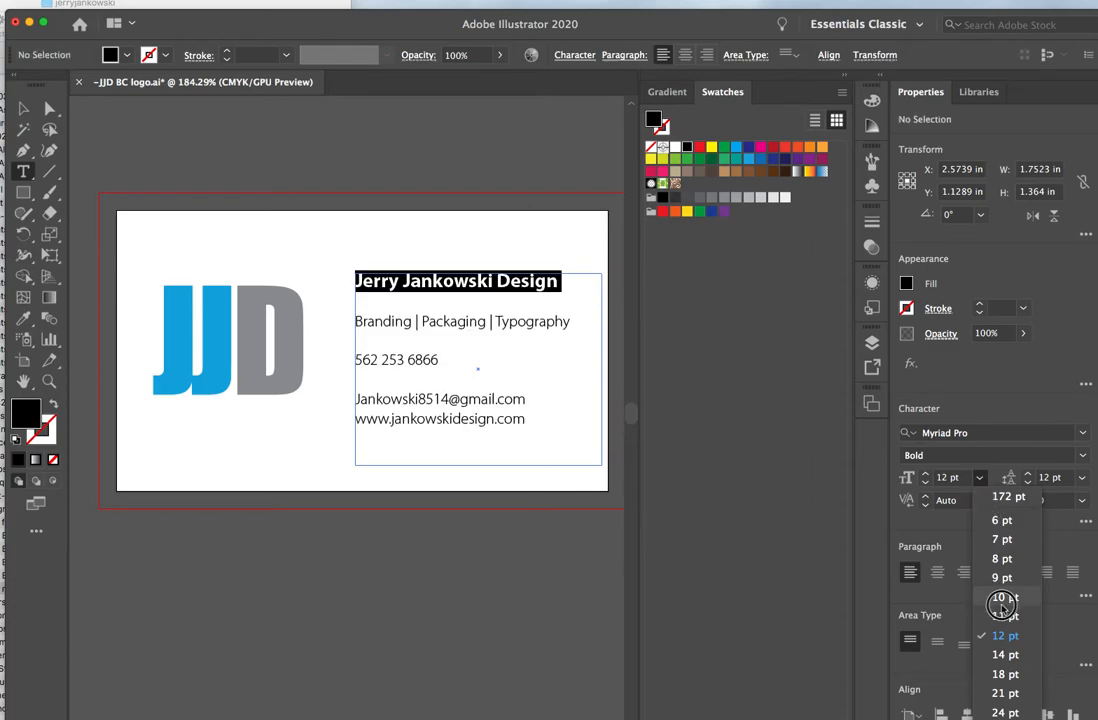
left_click(1003, 578)
left_click(421, 320)
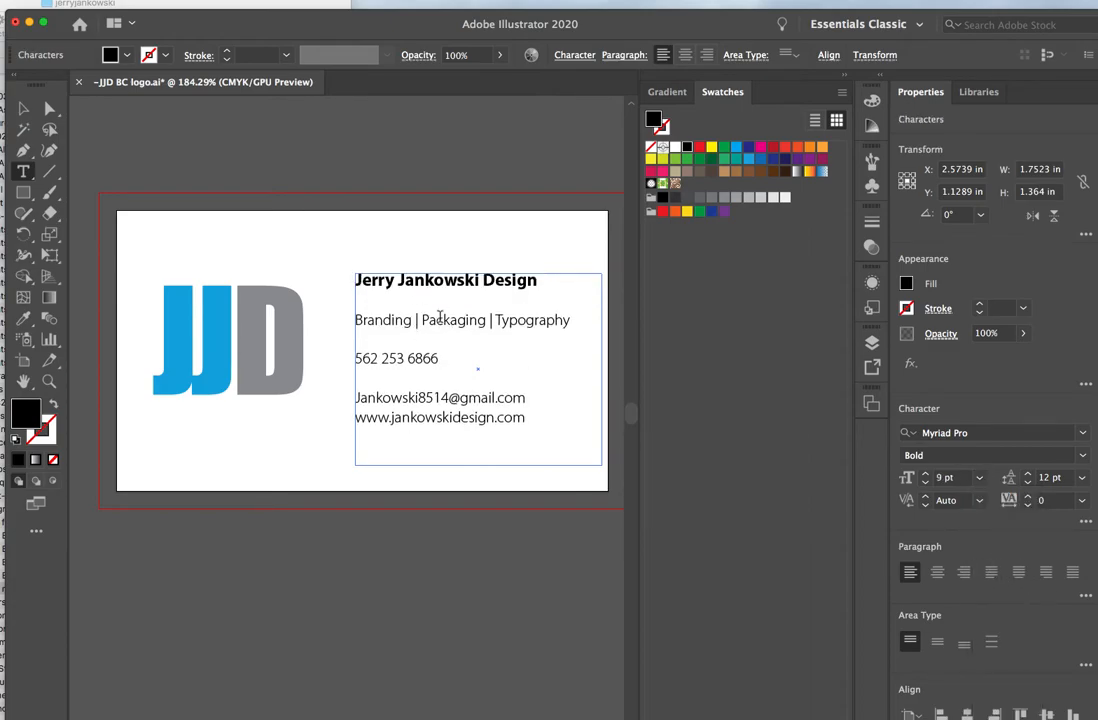
Set all contact text below the company name line to a font size of 7 pt and deselect it.
left_click_drag(537, 431, 345, 316)
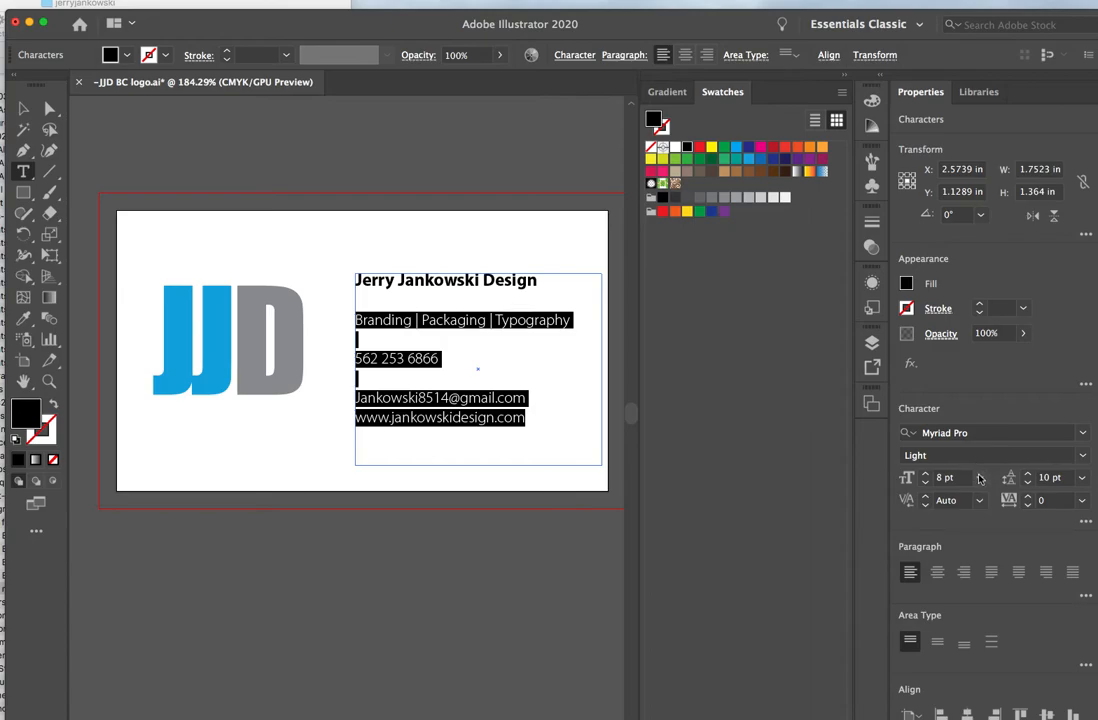
left_click(925, 479)
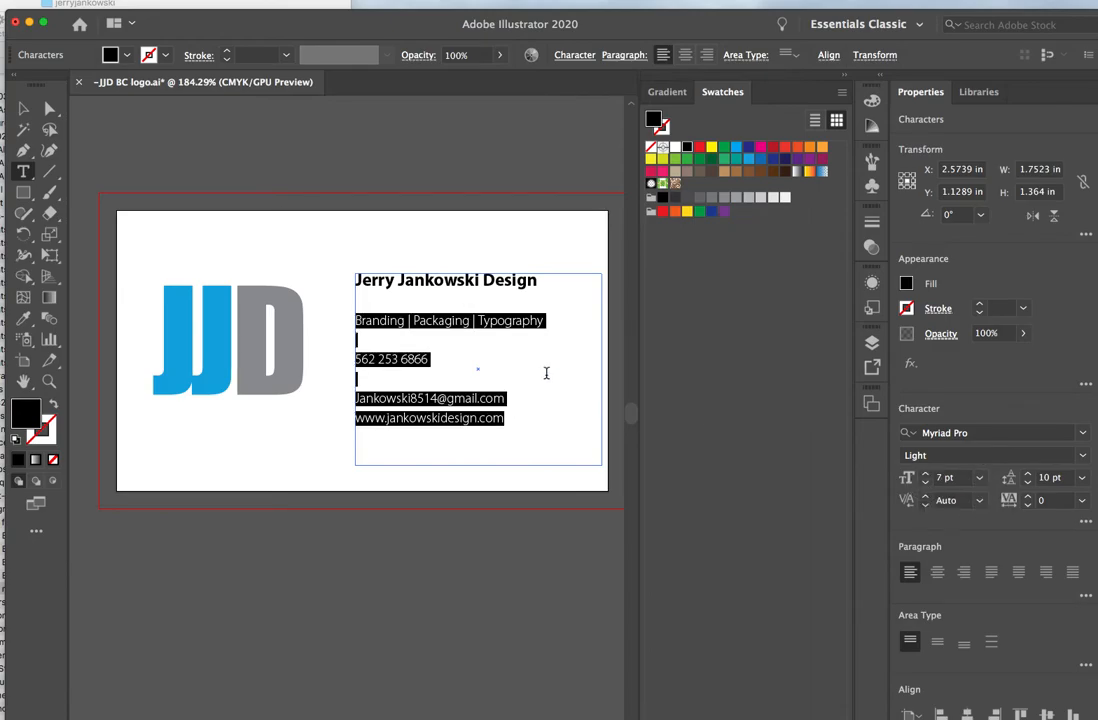
left_click(24, 110)
left_click(255, 238)
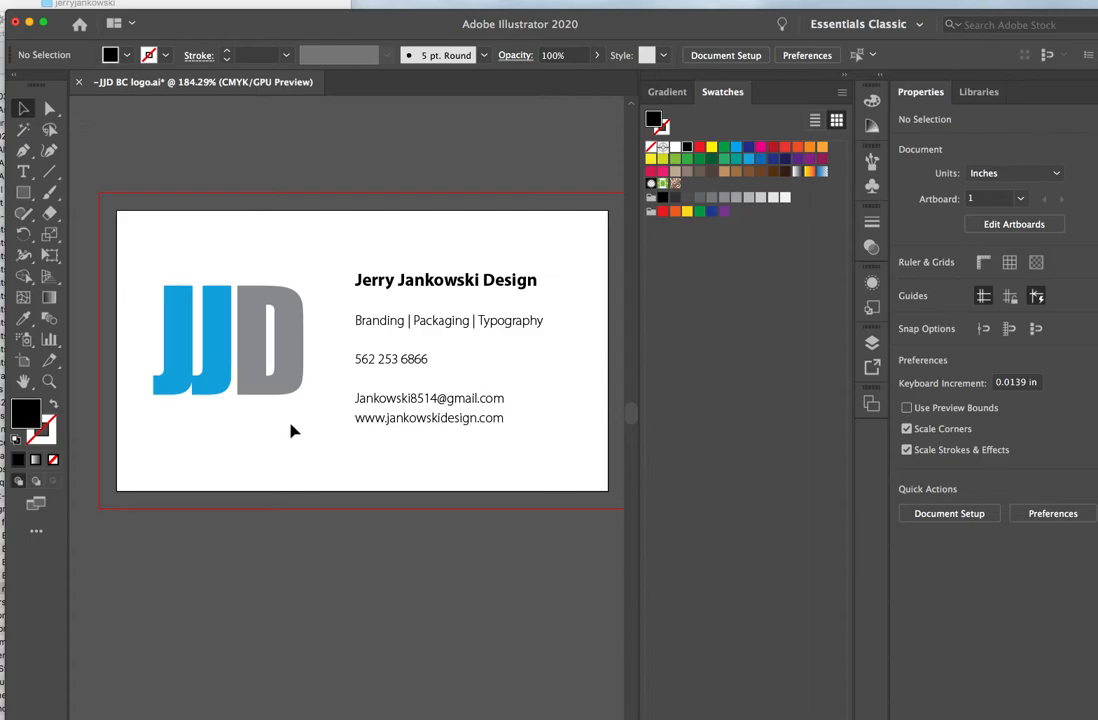
Apply All Caps to the "Branding | Packaging | Typography" line and deselect the text.
left_click(25, 171)
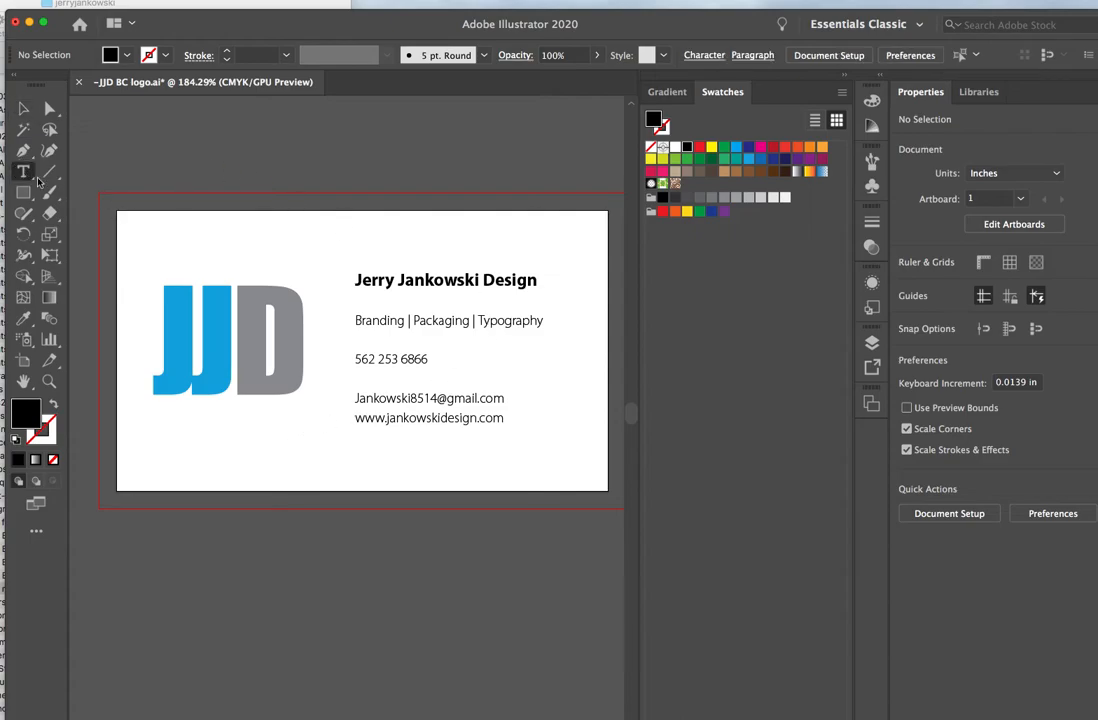
left_click(461, 301)
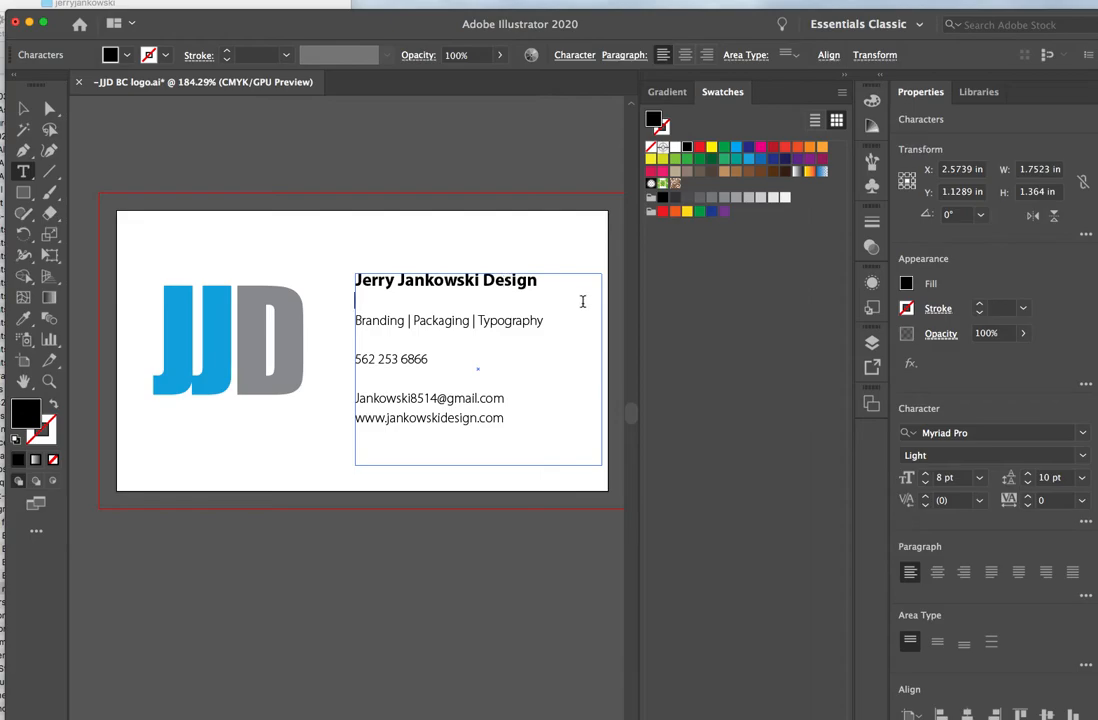
left_click_drag(541, 322, 355, 325)
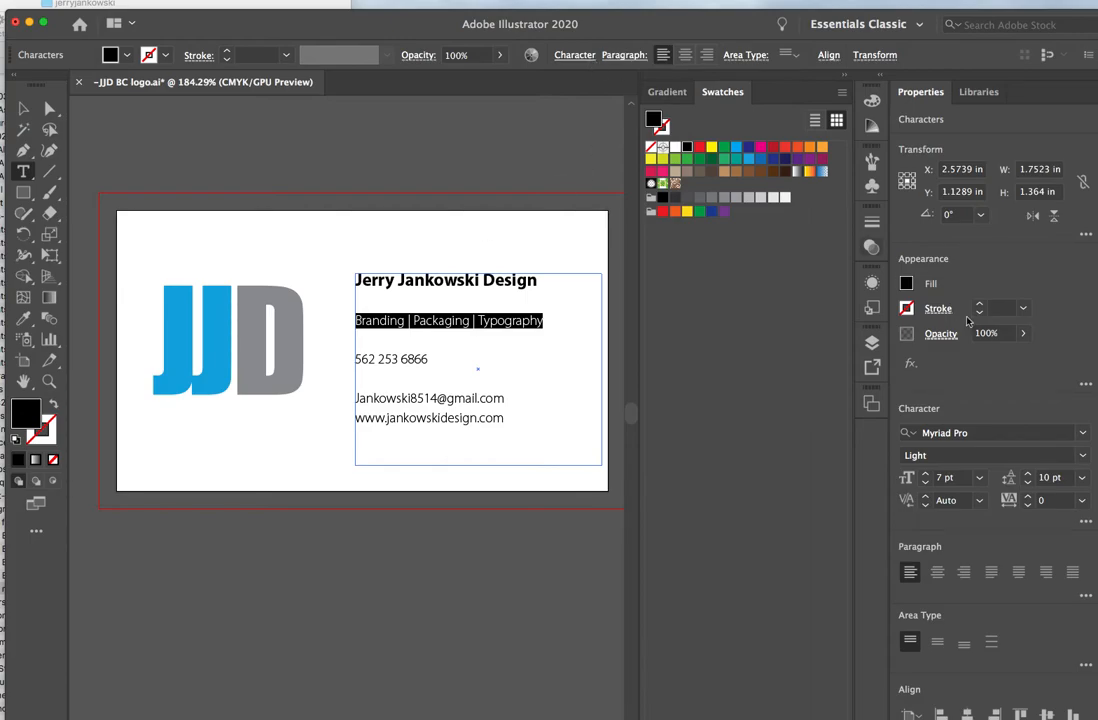
left_click(577, 55)
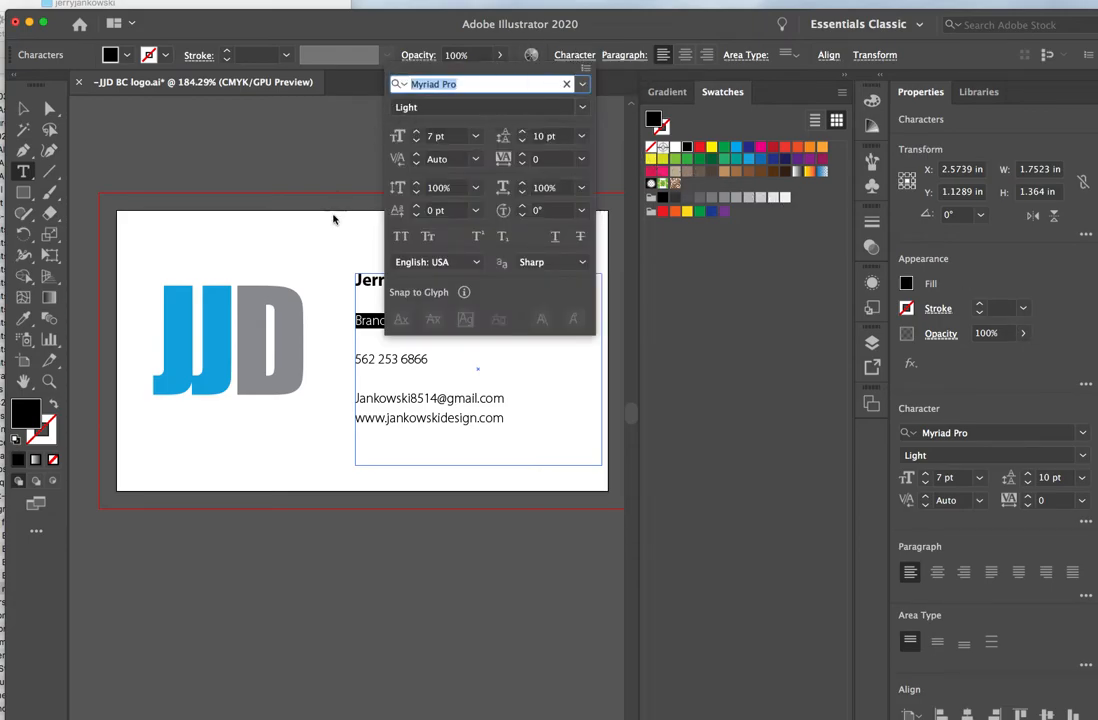
left_click(400, 236)
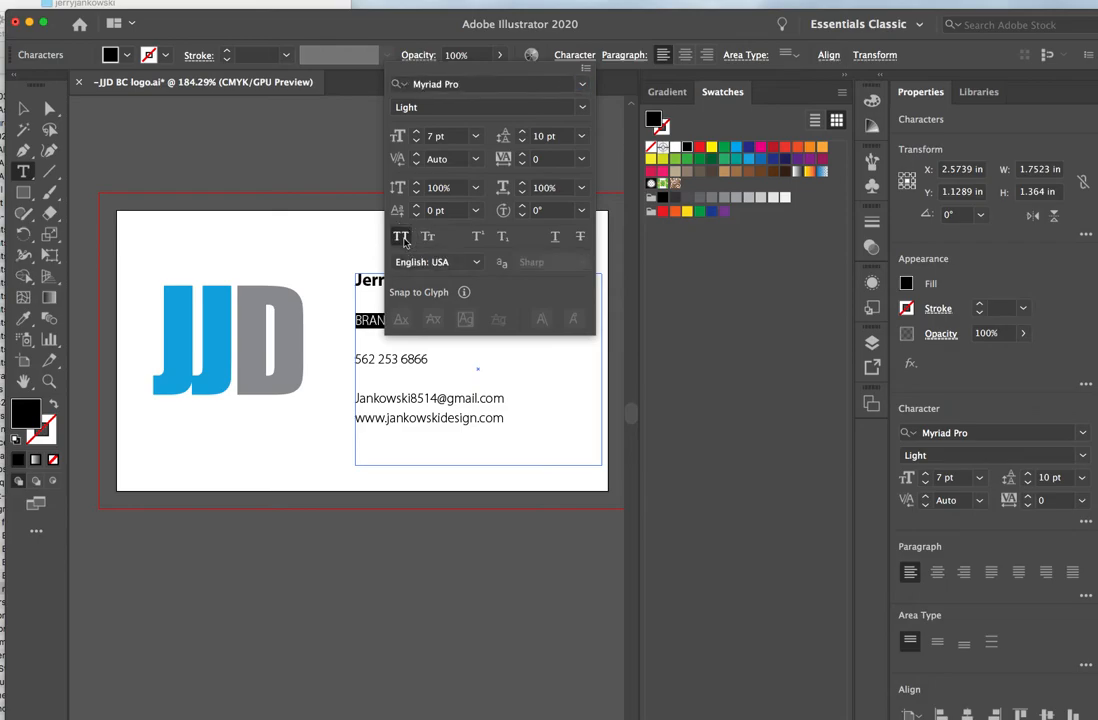
left_click(358, 239)
key("super+shift+a")
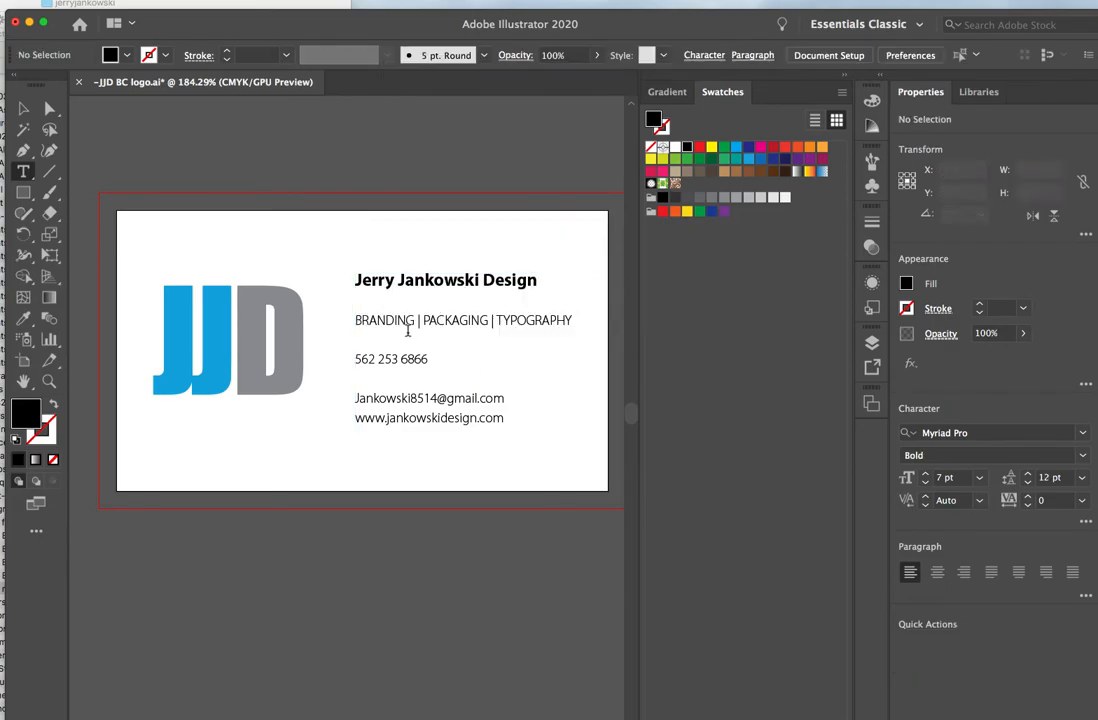
Set the font size of the BRANDING | PACKAGING | TYPOGRAPHY line to 6 pt and deselect it.
left_click_drag(572, 320, 356, 330)
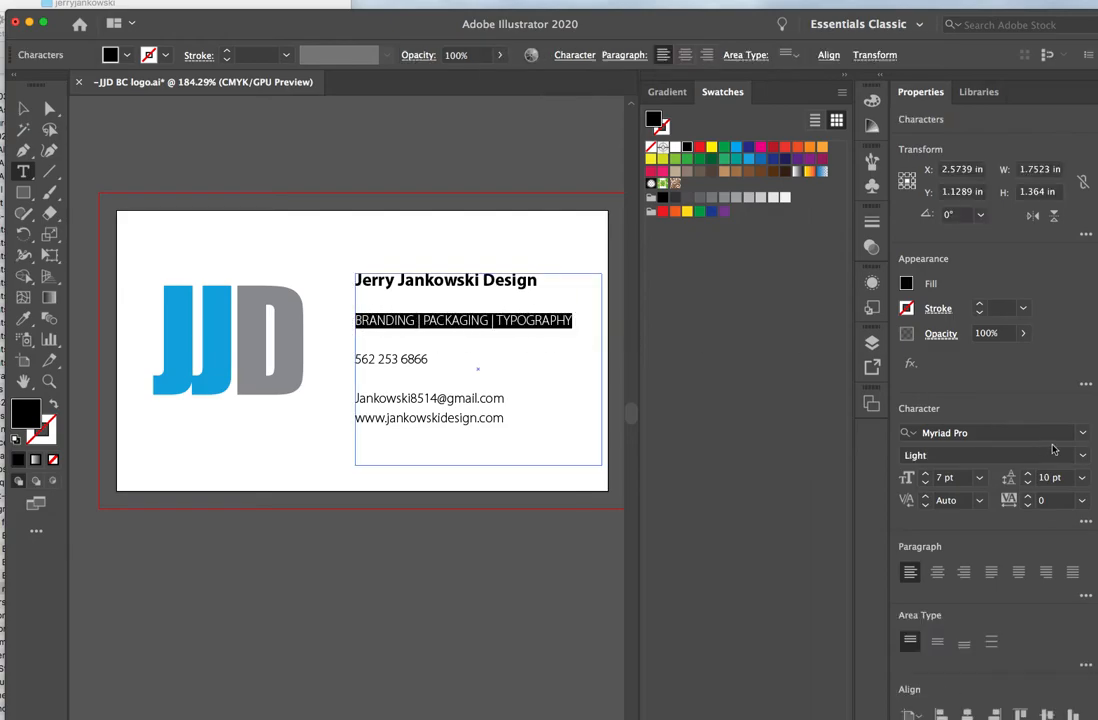
left_click(925, 484)
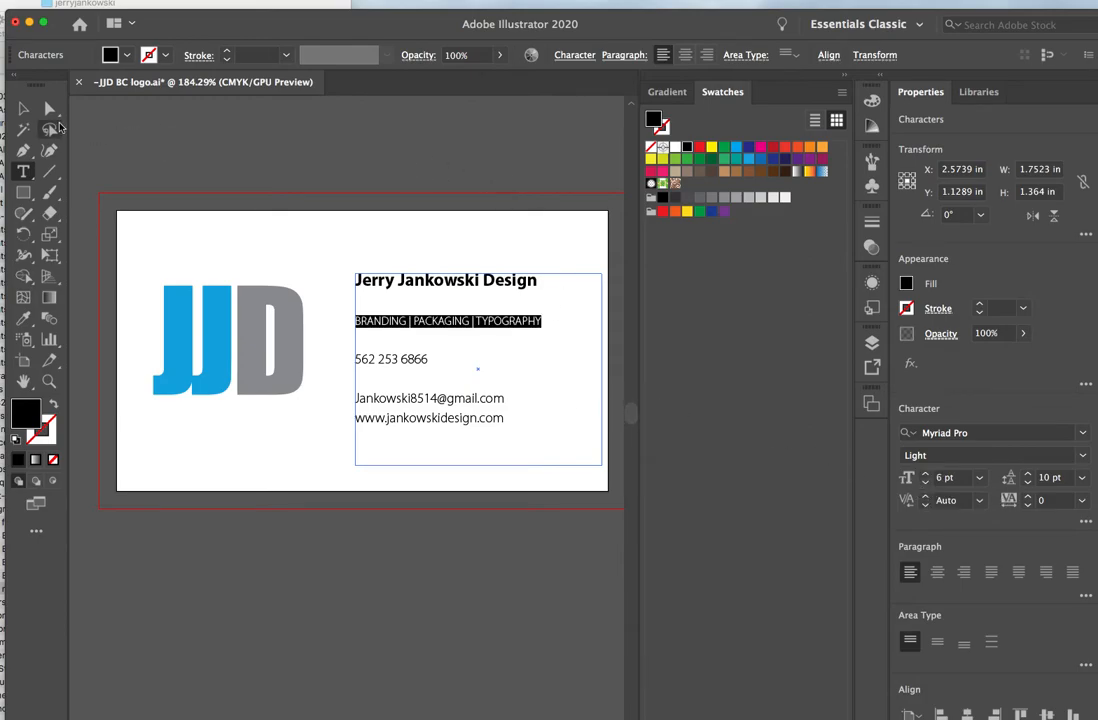
key("Escape")
left_click(380, 175)
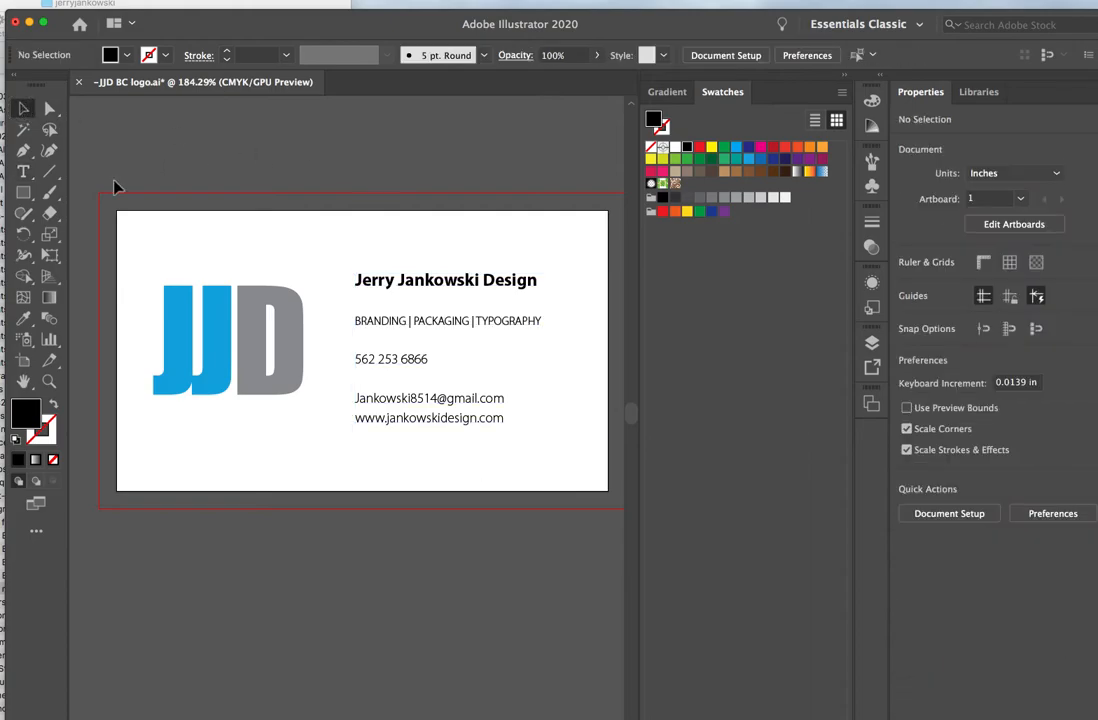
Remove the blank lines above the phone number and above the e-mail address in the contact text.
left_click(23, 171)
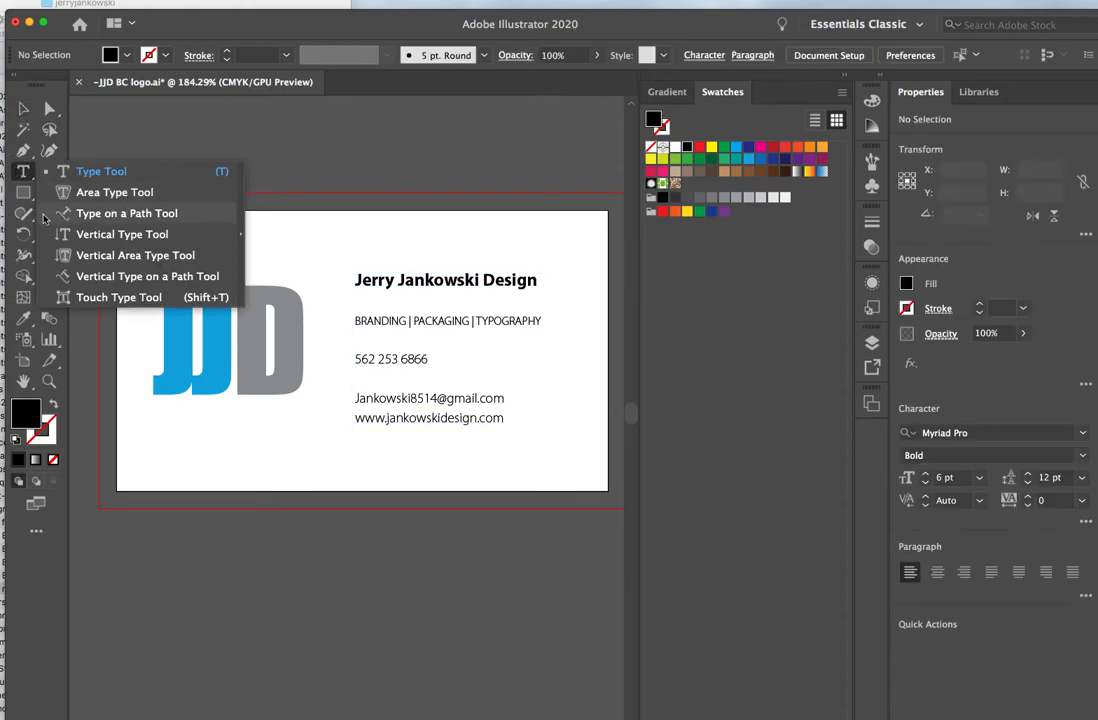
left_click(360, 356)
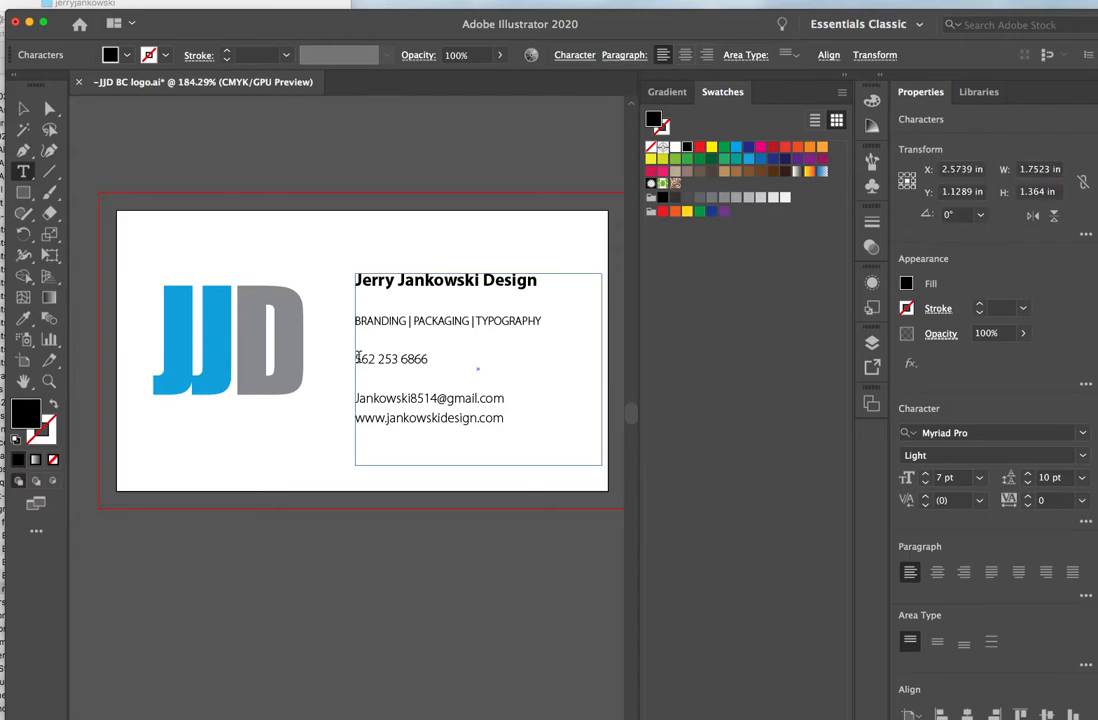
left_click(356, 360)
key("BackSpace")
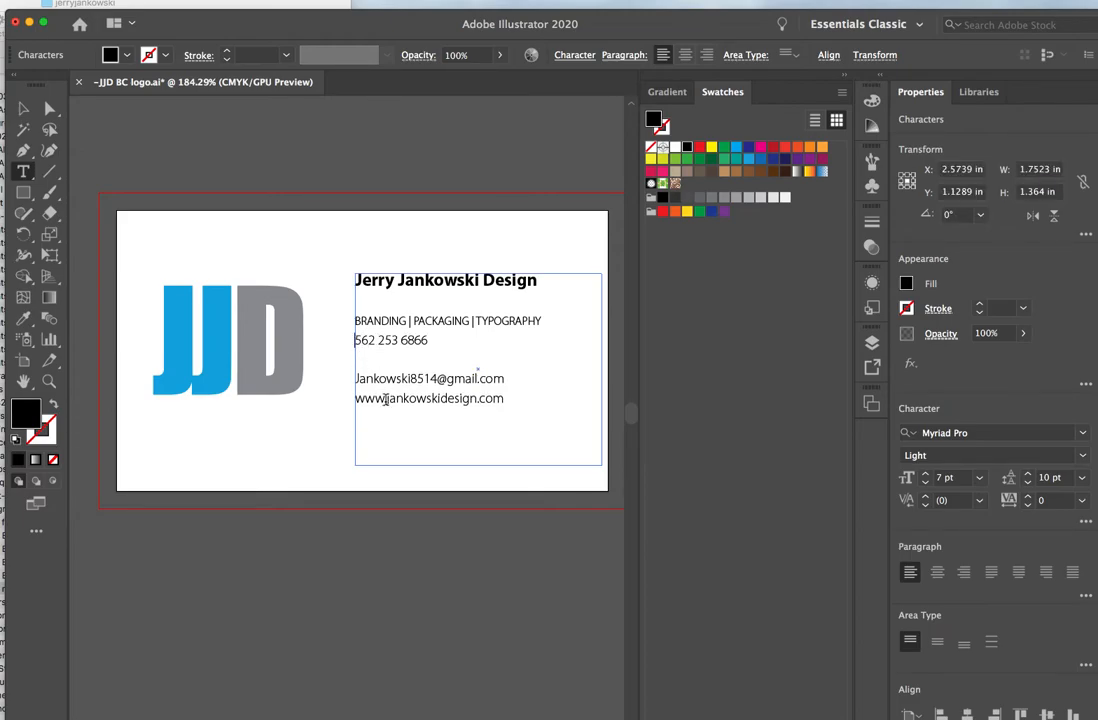
left_click(357, 380)
key("BackSpace")
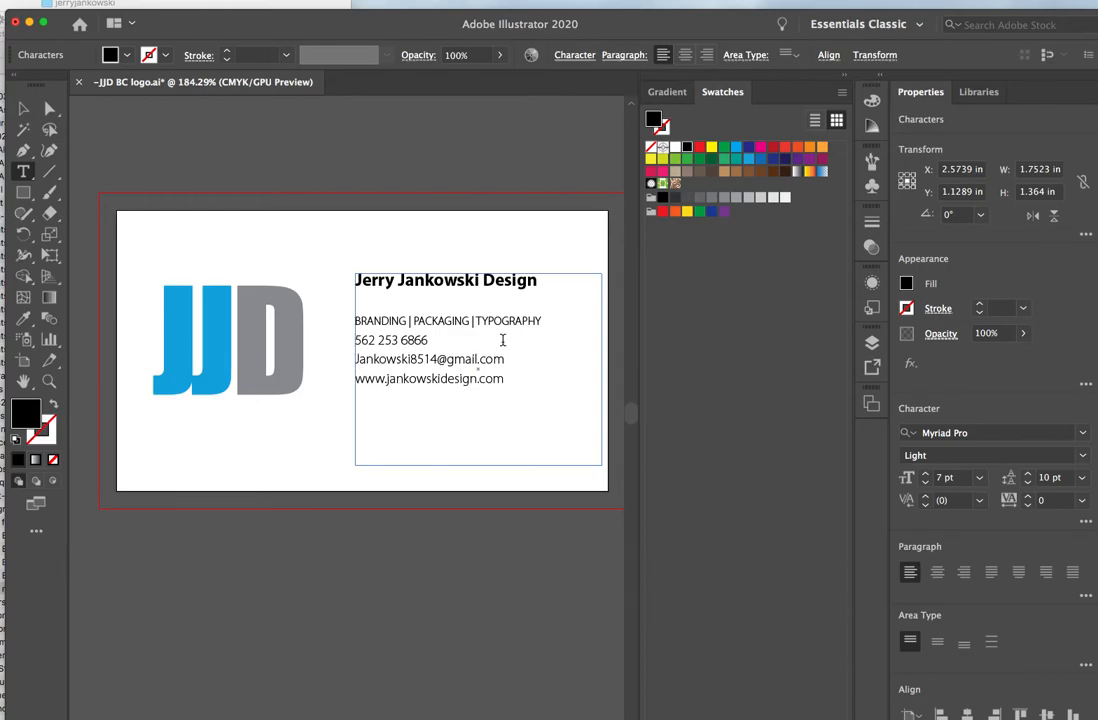
Try a blank line between the services line and the phone number.
left_click(561, 319)
key("Return")
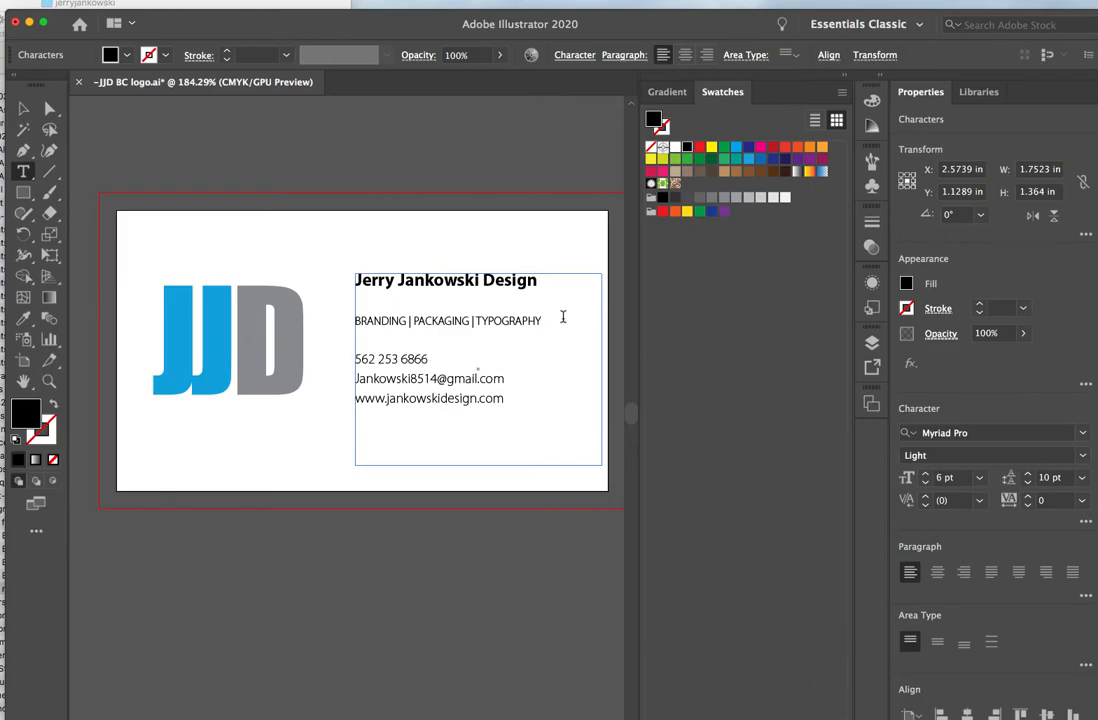
left_click(375, 343)
key("BackSpace")
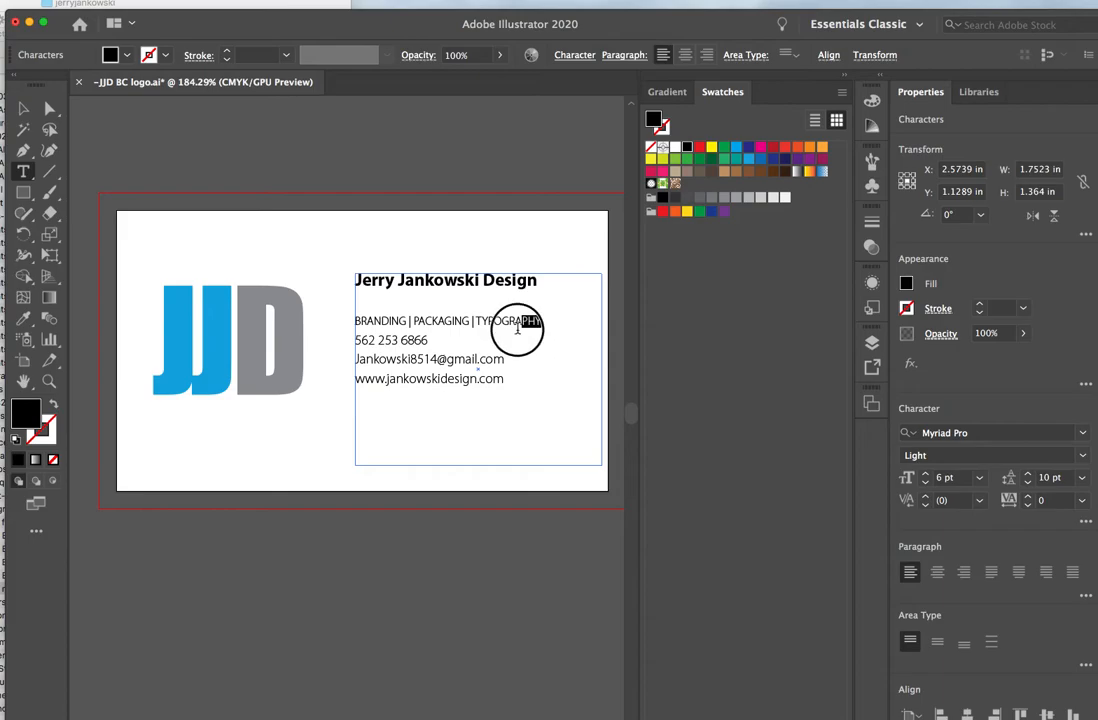
Set the leading of the phone number line to 13 pt.
left_click_drag(352, 341, 440, 340)
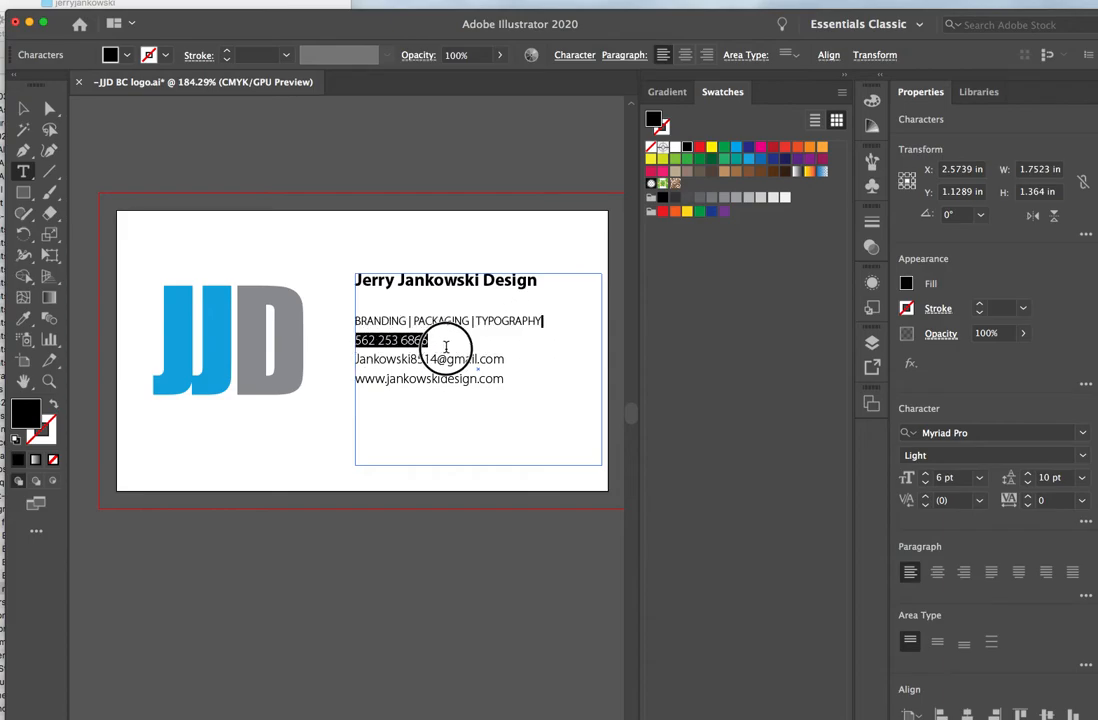
left_click(1027, 475)
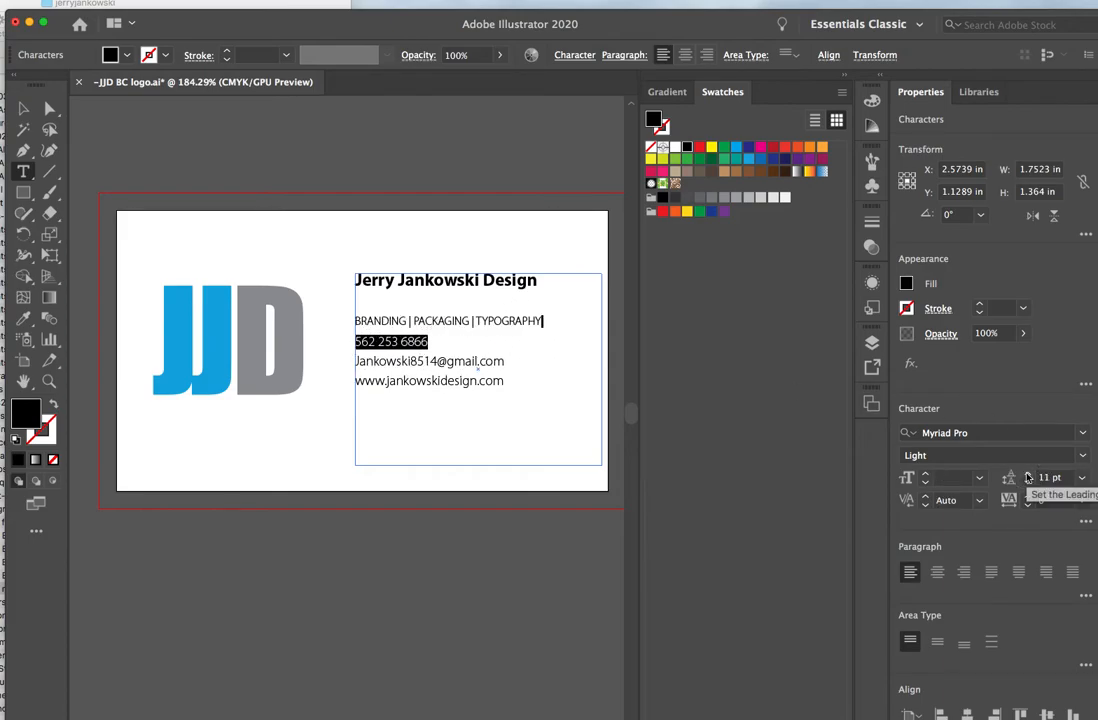
left_click(1027, 474)
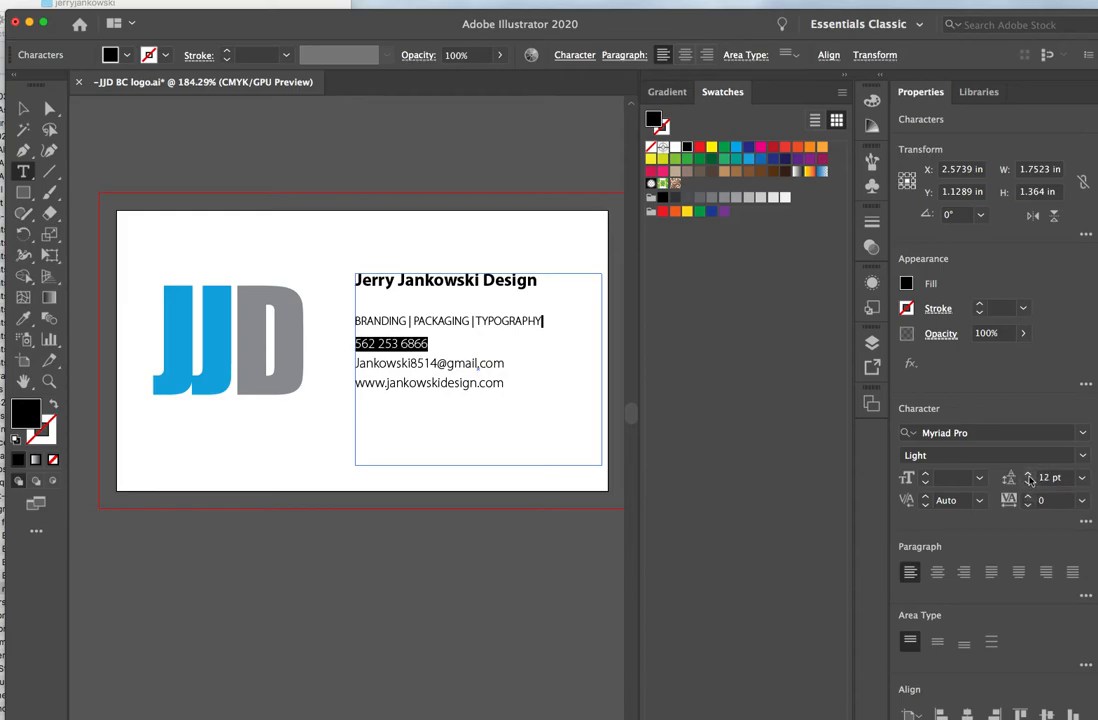
left_click(1027, 474)
left_click(532, 411)
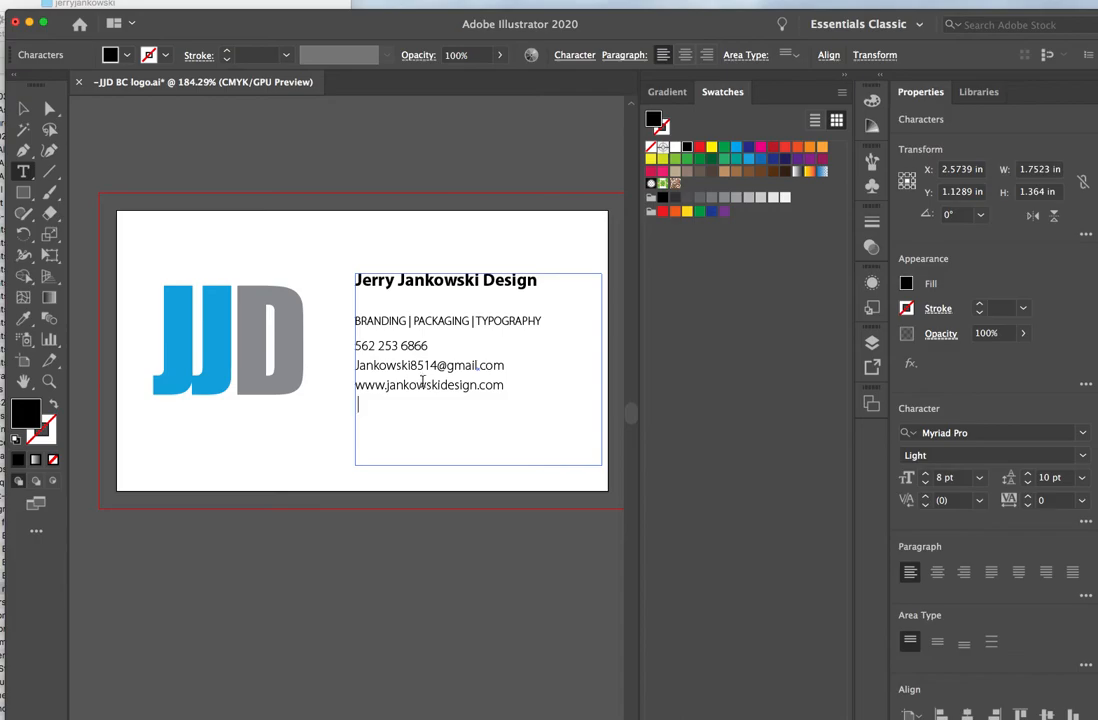
Set the phone number line in Myriad Pro Bold and deselect the text.
left_click_drag(437, 345, 355, 345)
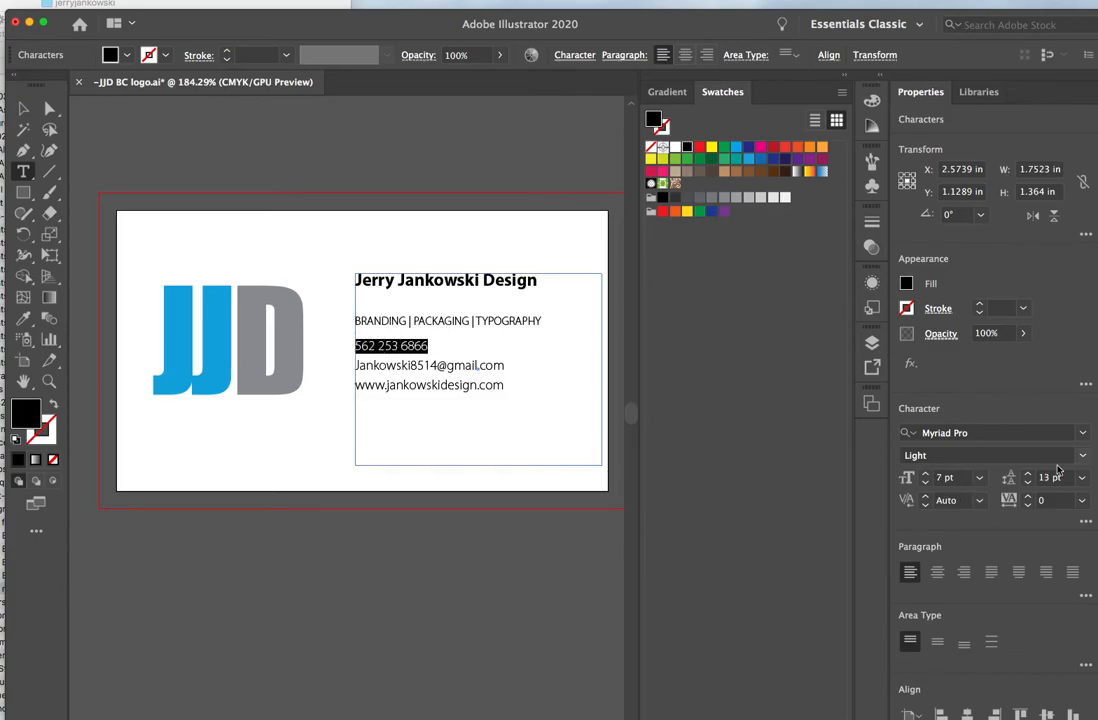
left_click(915, 455)
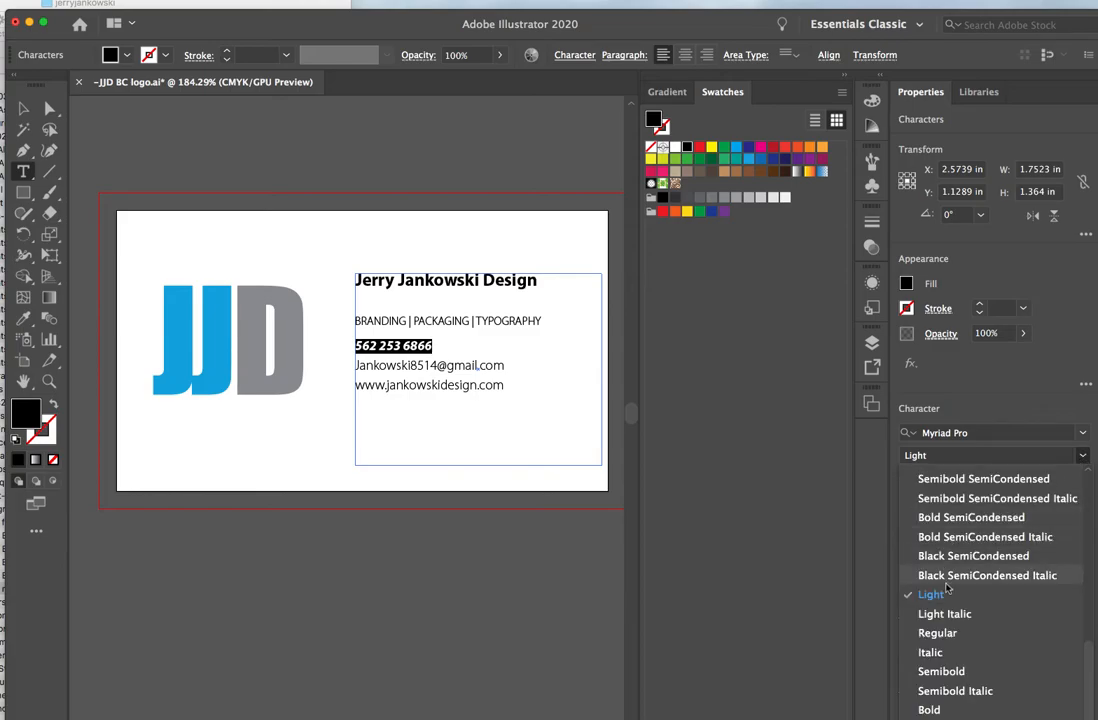
left_click(933, 709)
left_click(334, 338, "super")
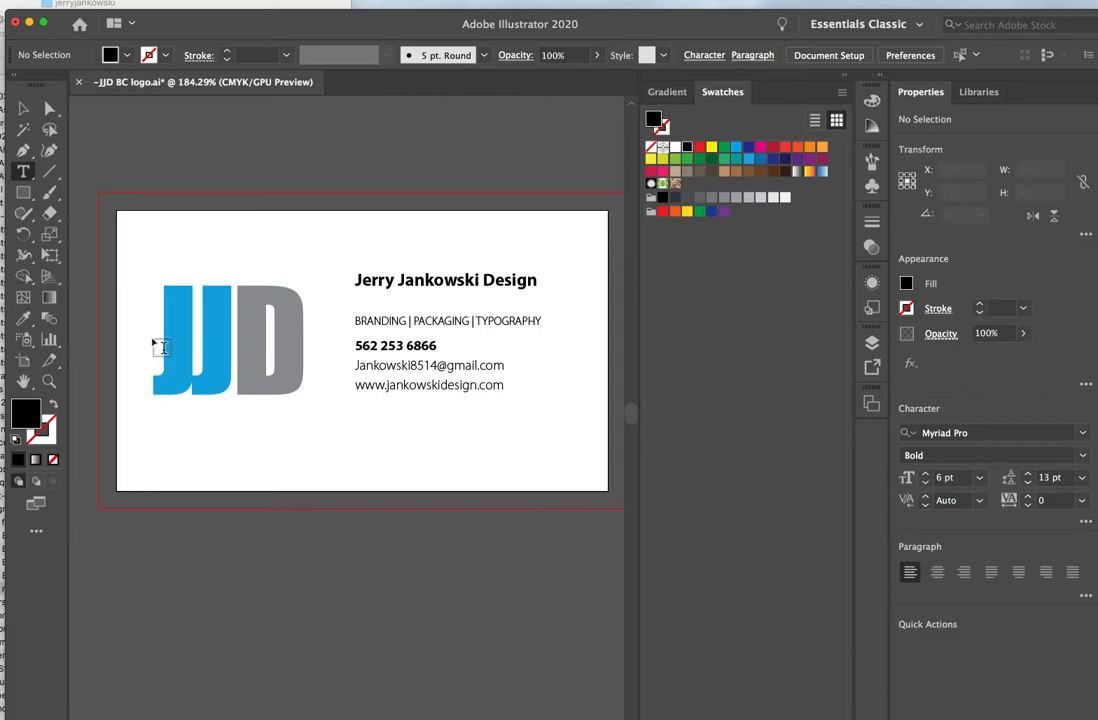
Set the leading of the e-mail address line to 12 pt and deselect the text.
left_click(438, 344)
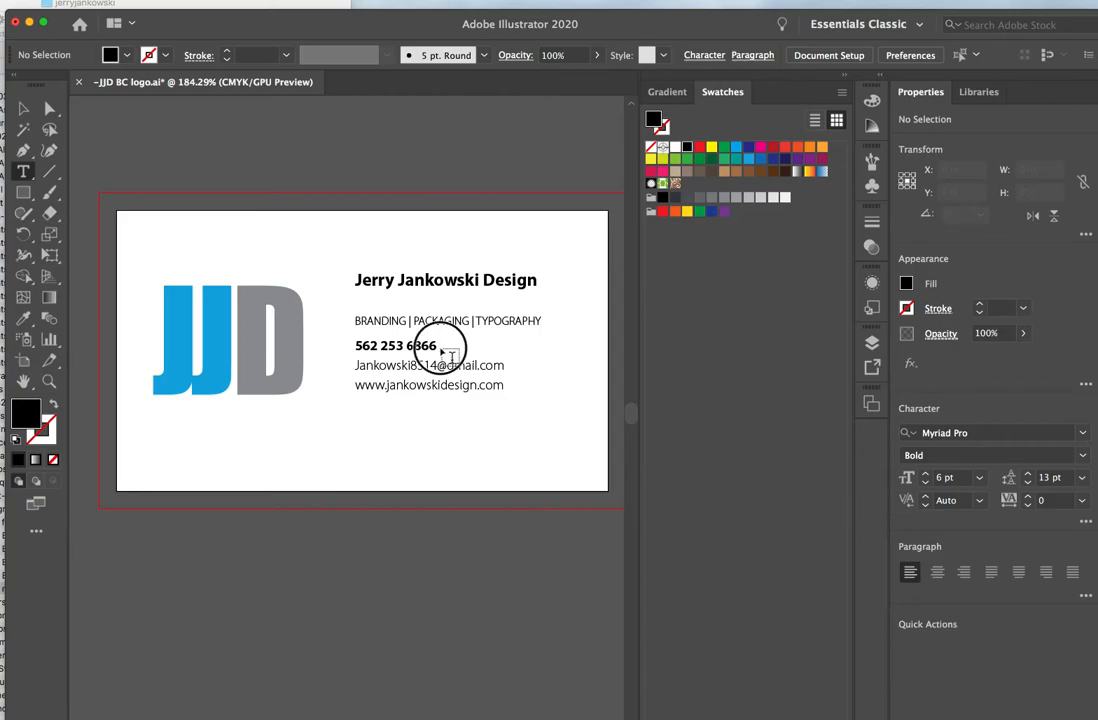
left_click_drag(437, 346, 515, 366)
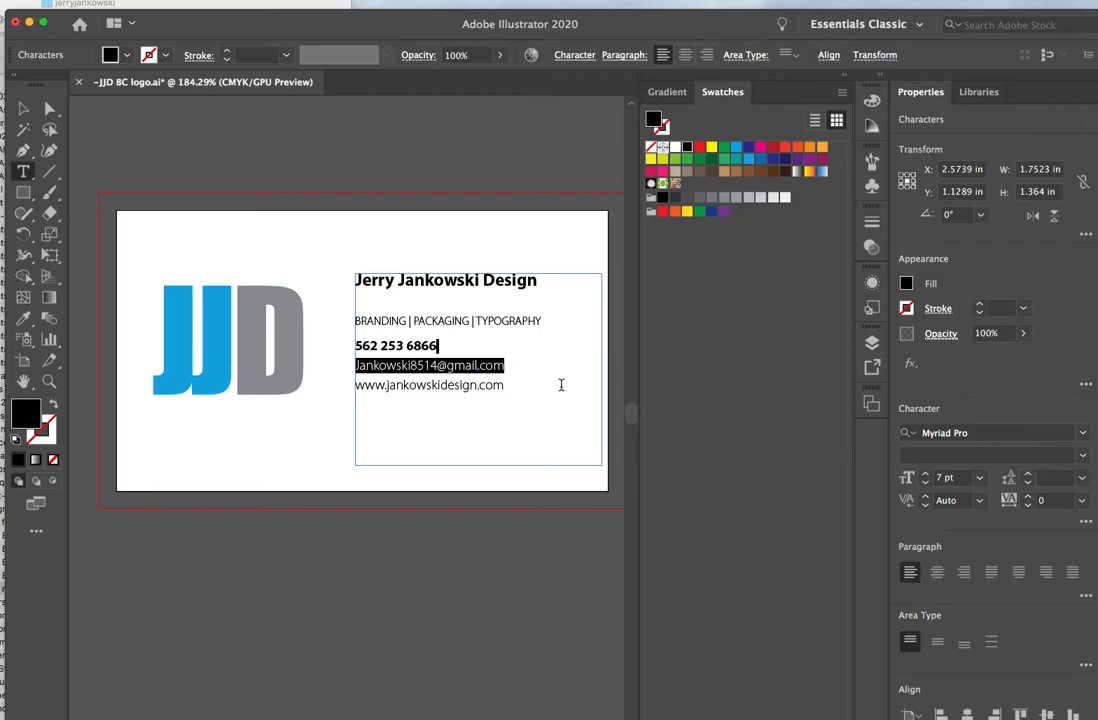
left_click(439, 345)
left_click_drag(440, 345, 503, 366)
left_click(1080, 479)
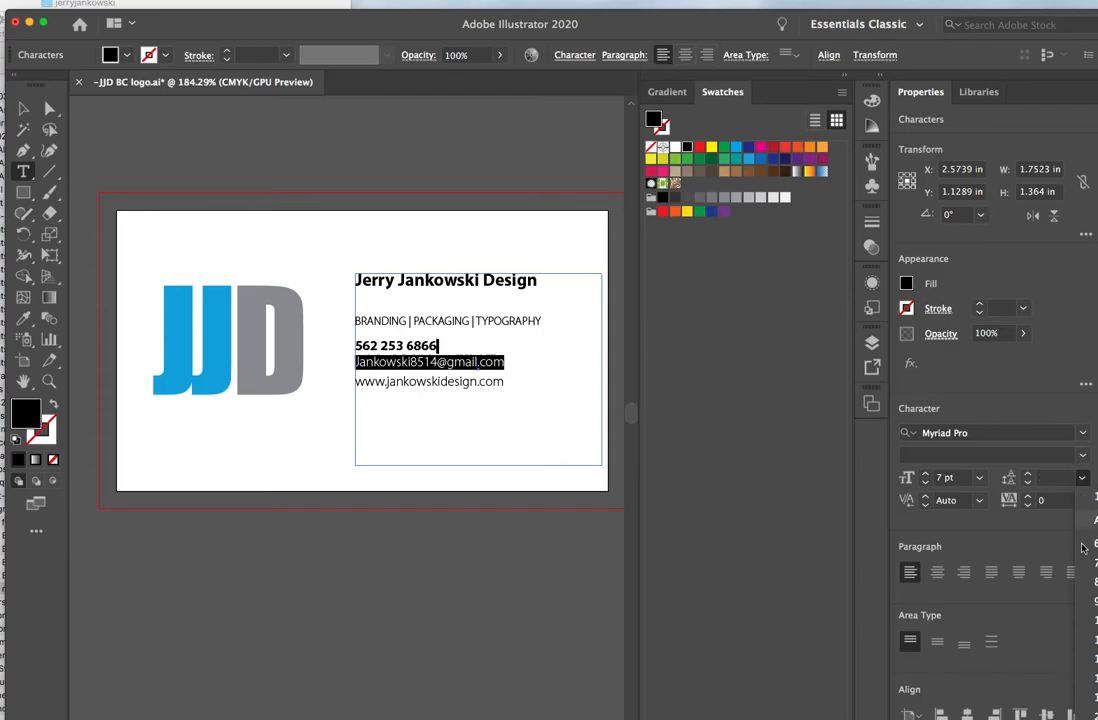
left_click(1090, 658)
left_click(413, 485, "super")
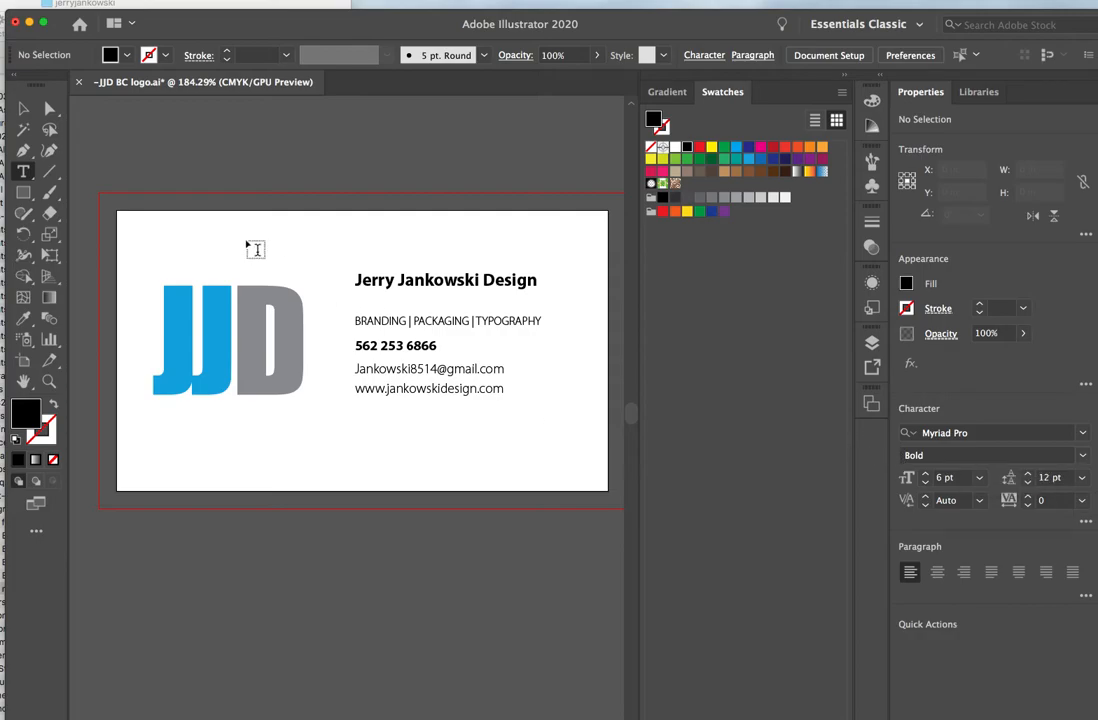
Duplicate the contact text frame and place the copy just below the artboard.
left_click(23, 108)
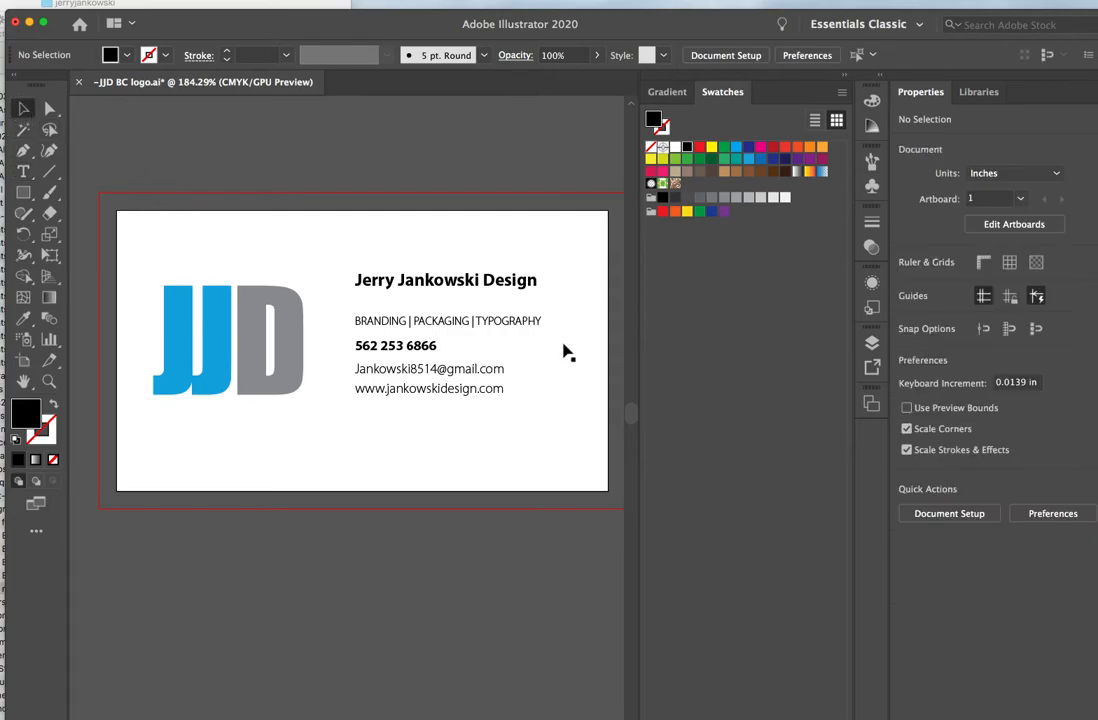
left_click(507, 336)
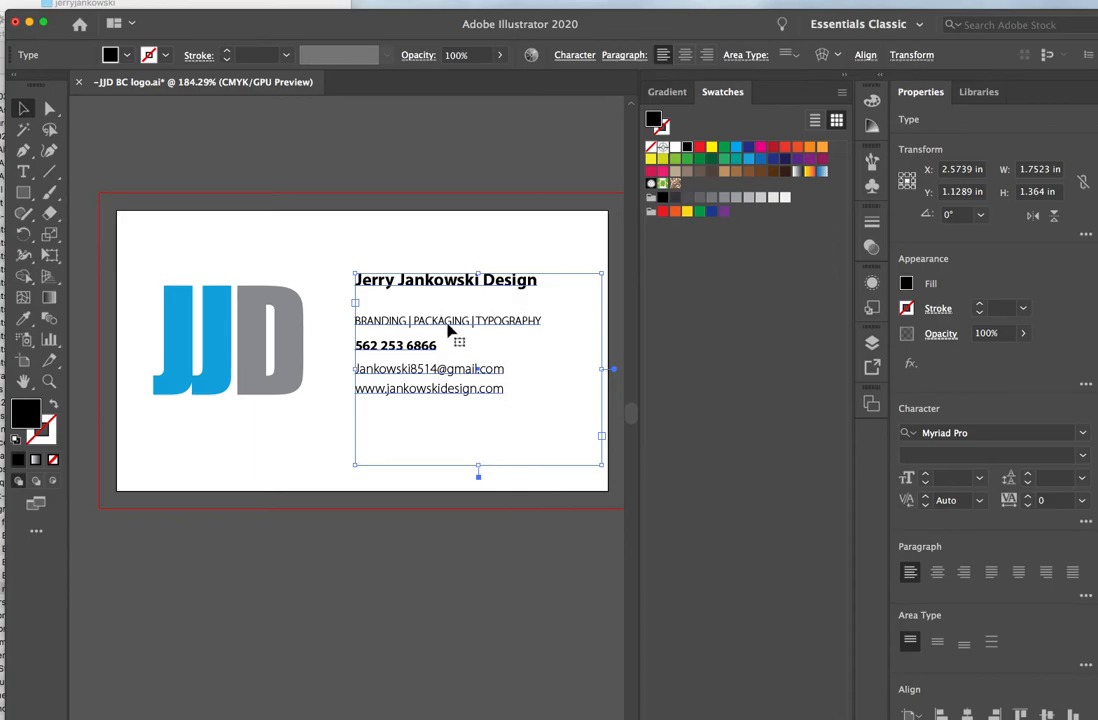
left_click_drag(448, 333, 452, 578)
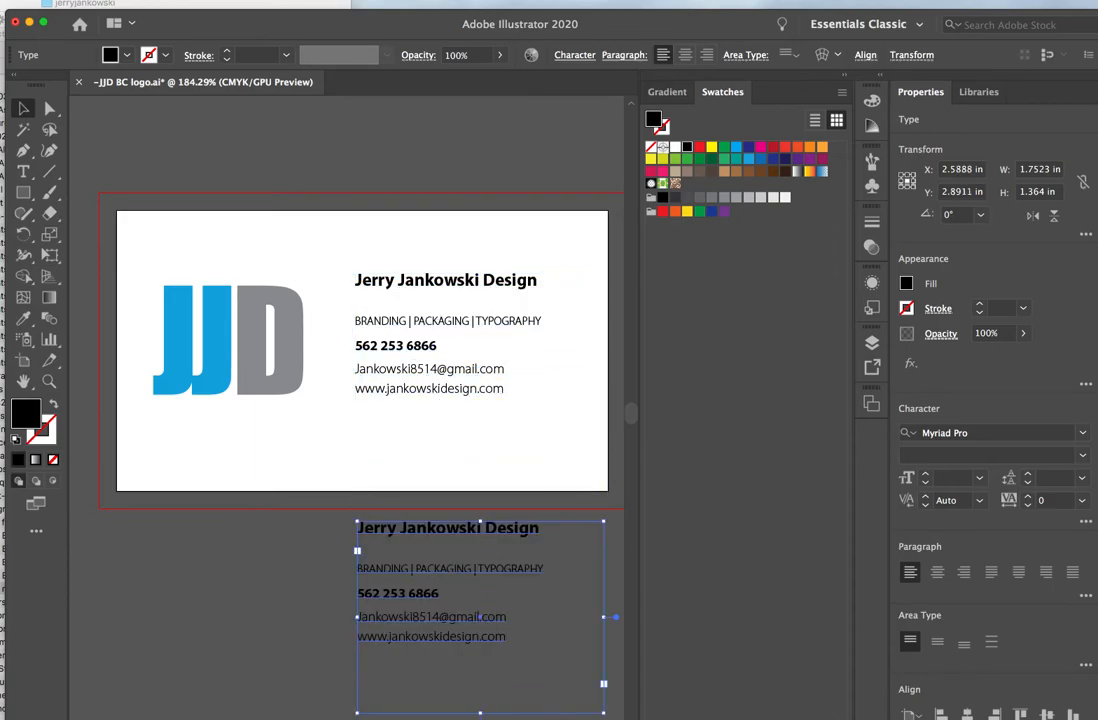
Delete all lines below the company name in the original contact text frame on the card.
left_click(480, 310)
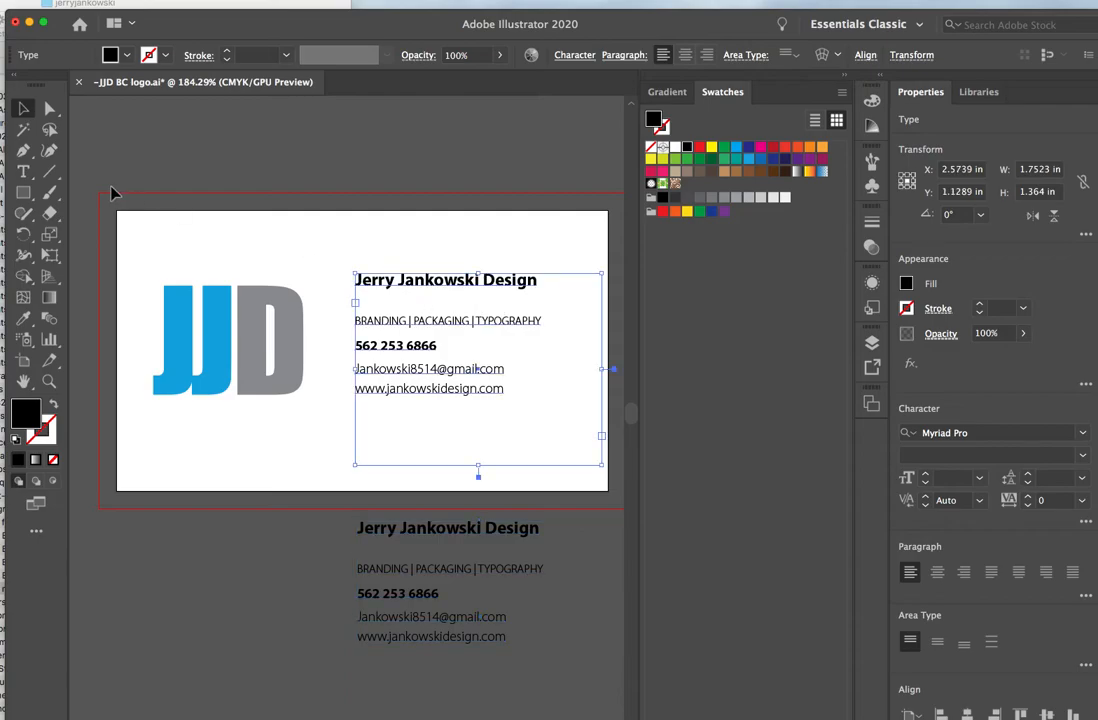
left_click(23, 171)
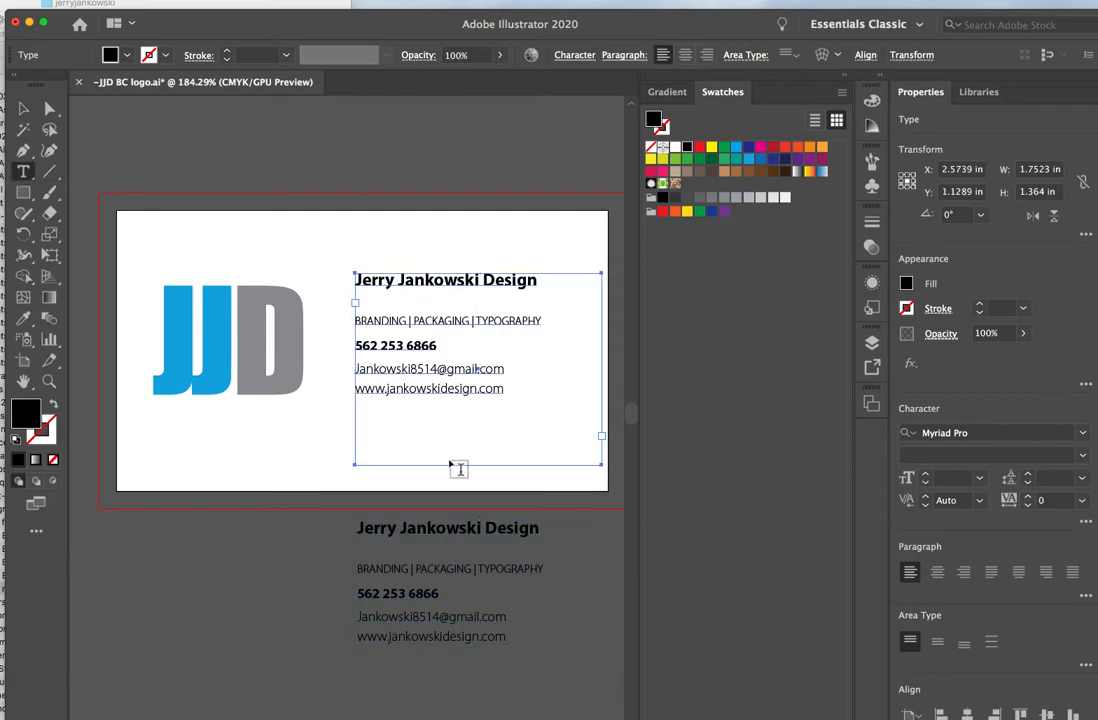
left_click(508, 392)
left_click_drag(383, 313, 616, 383)
key("BackSpace")
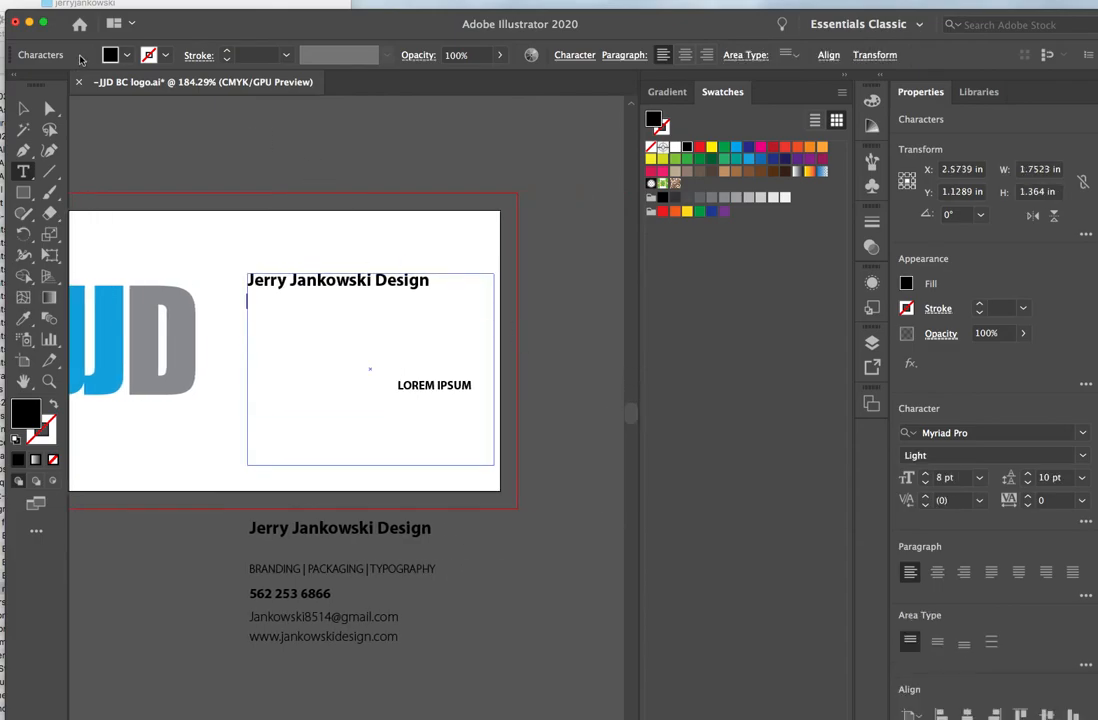
Delete the stray LOREM IPSUM text from the card.
key("Escape")
left_click(408, 388)
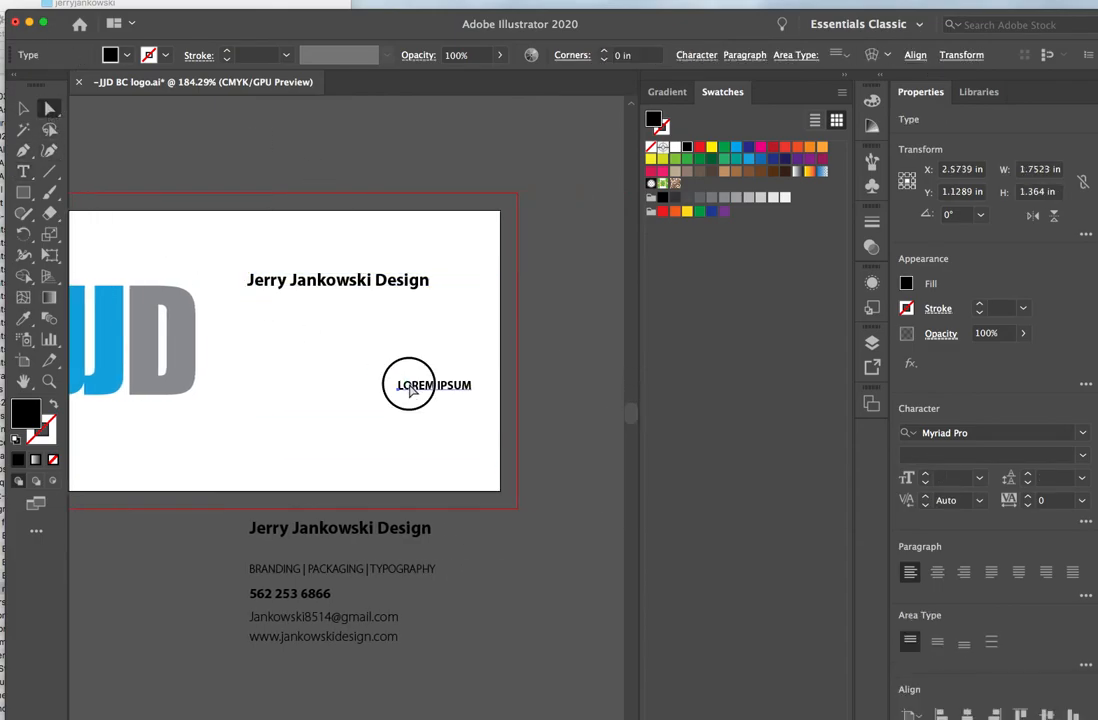
key("BackSpace")
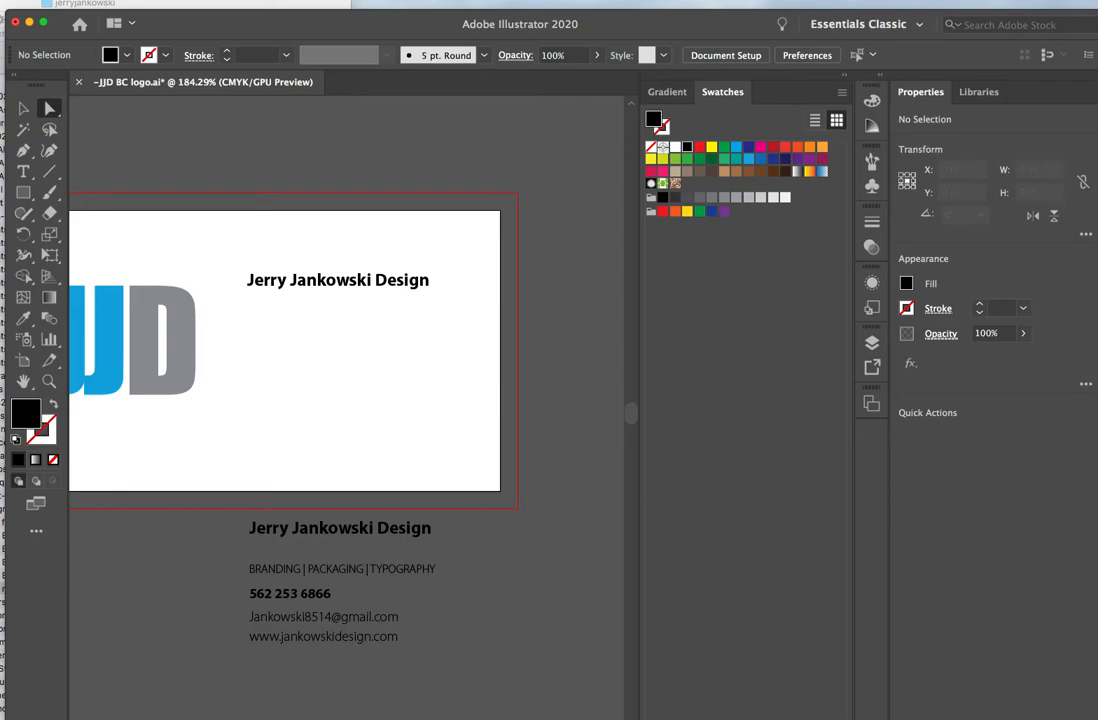
Delete the original company name text frame and move the duplicated contact text frame onto the card beside the logo.
scroll(350, 400, "left", 10)
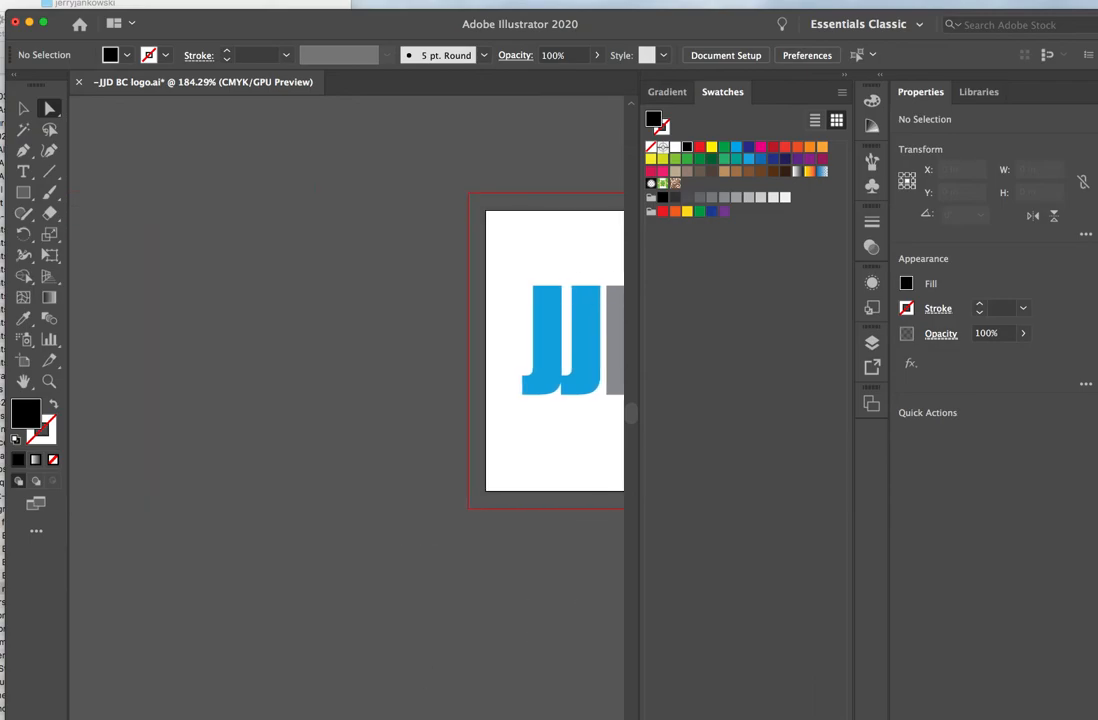
scroll(350, 400, "right", 8)
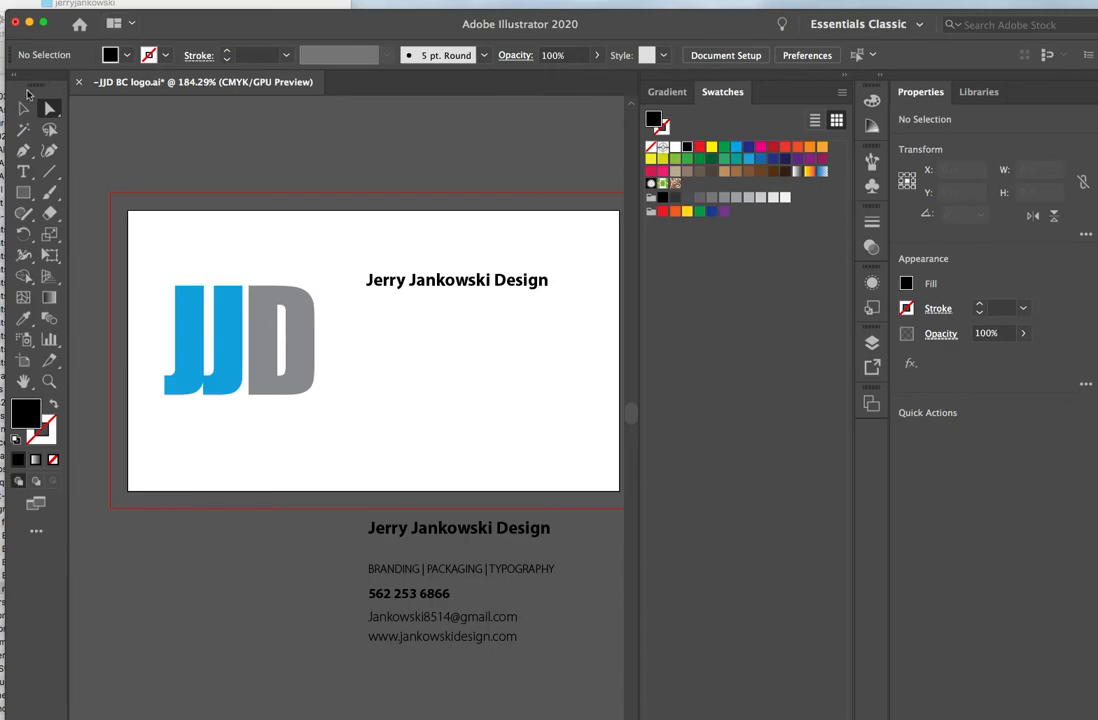
left_click(23, 107)
left_click(434, 287)
key("Delete")
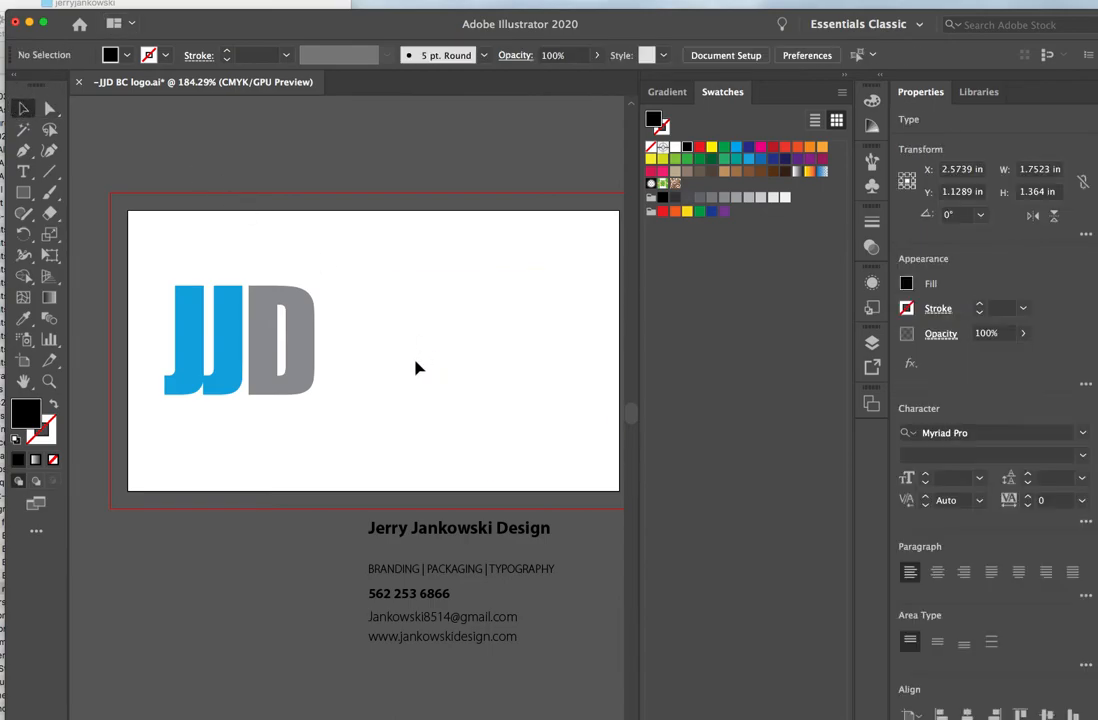
left_click_drag(448, 585, 461, 352)
left_click(446, 125)
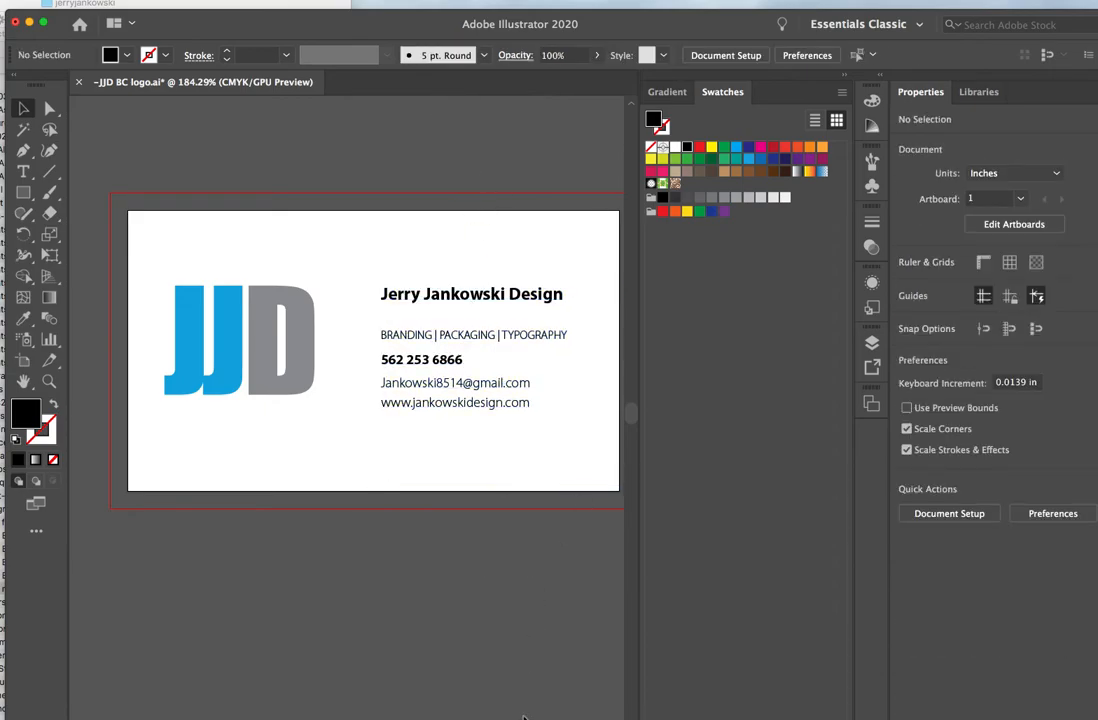
scroll(537, 718, "right", 5)
scroll(537, 718, "left", 6)
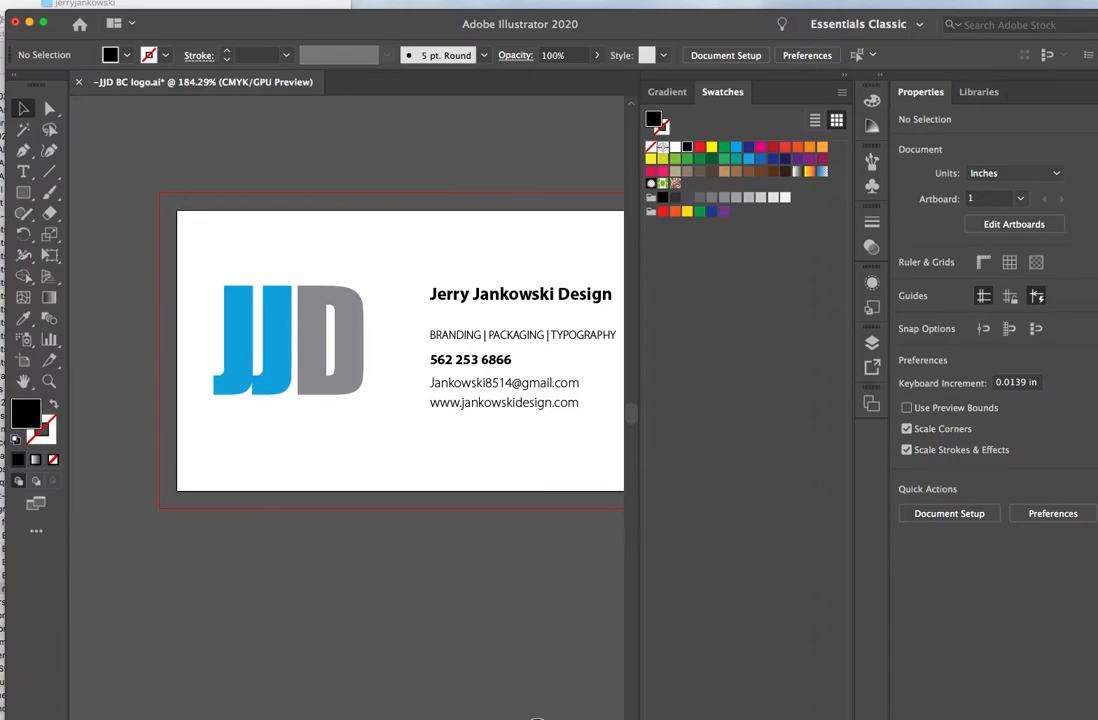
scroll(537, 718, "right", 5)
scroll(537, 718, "left", 5)
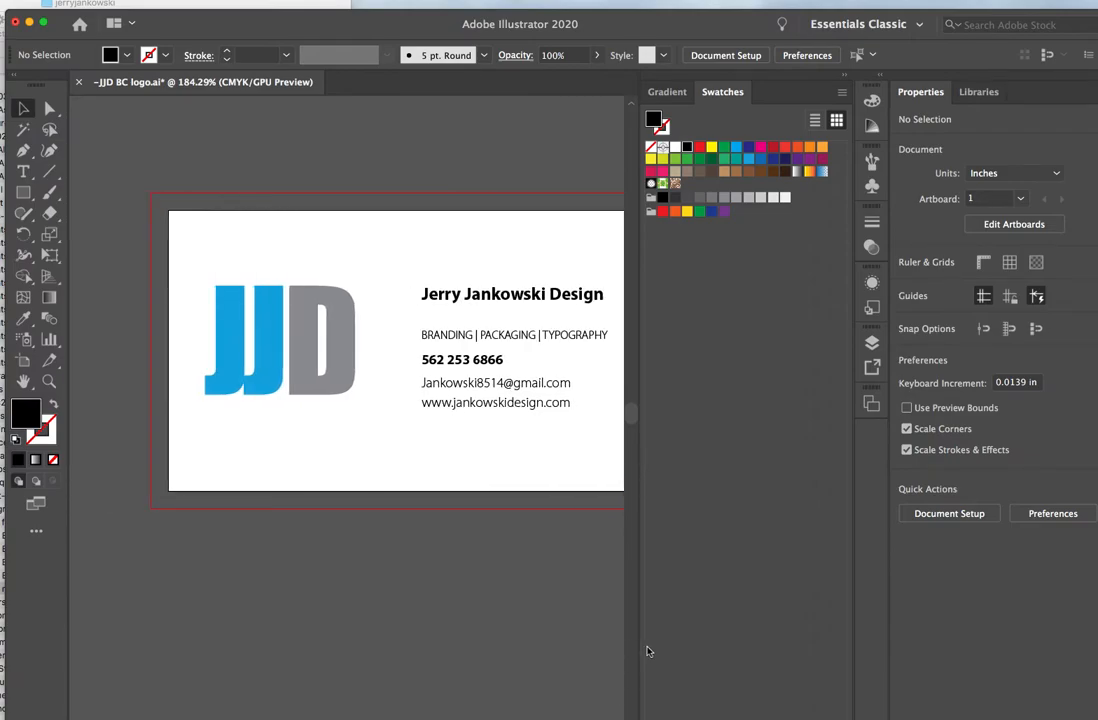
left_click_drag(639, 652, 822, 647)
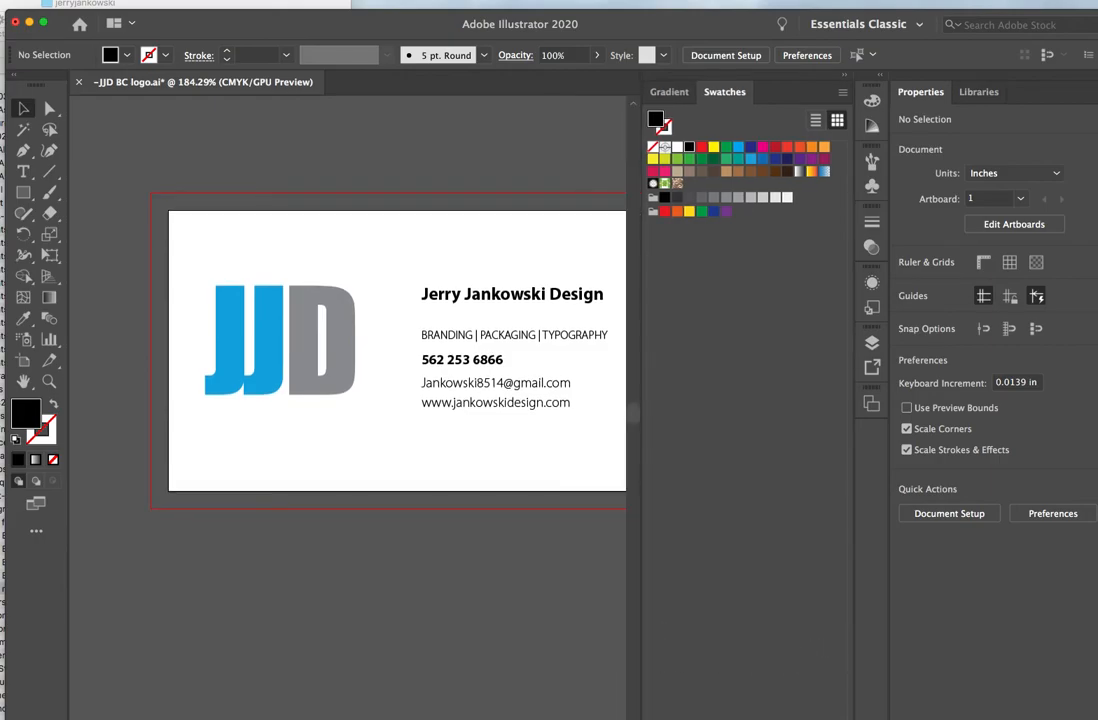
scroll(350, 350, "left", 2)
scroll(350, 350, "right", 4)
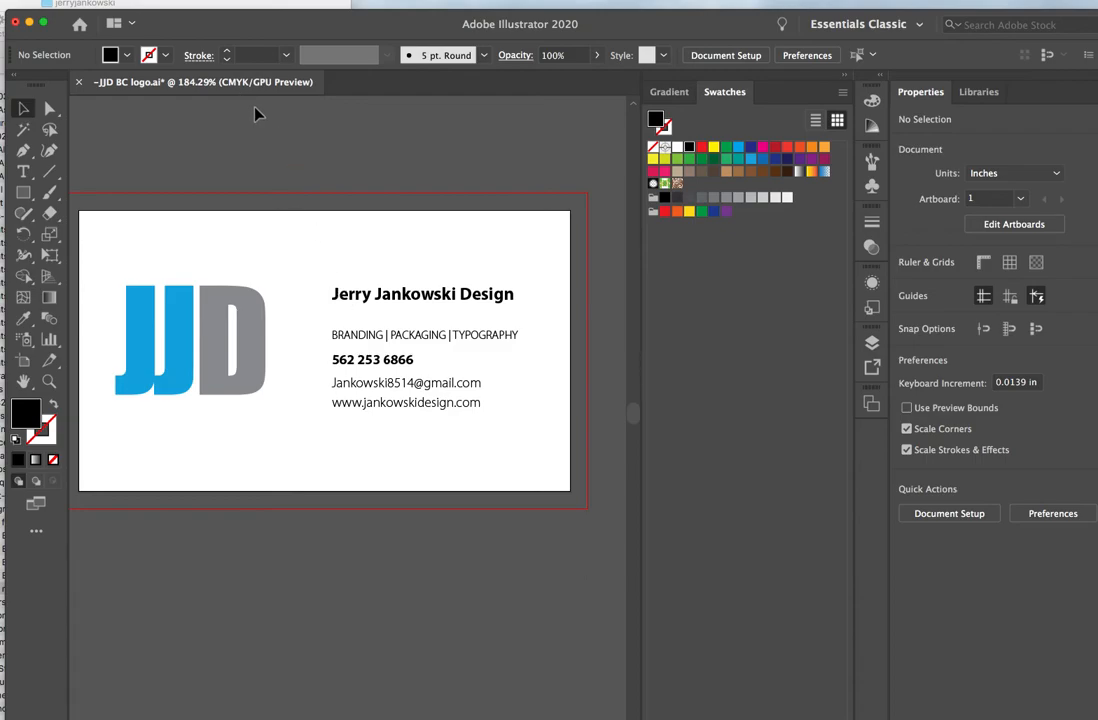
Show the rulers, place a horizontal guide at the logo's top edge, and nudge the contact text frame up to it.
key("super+r")
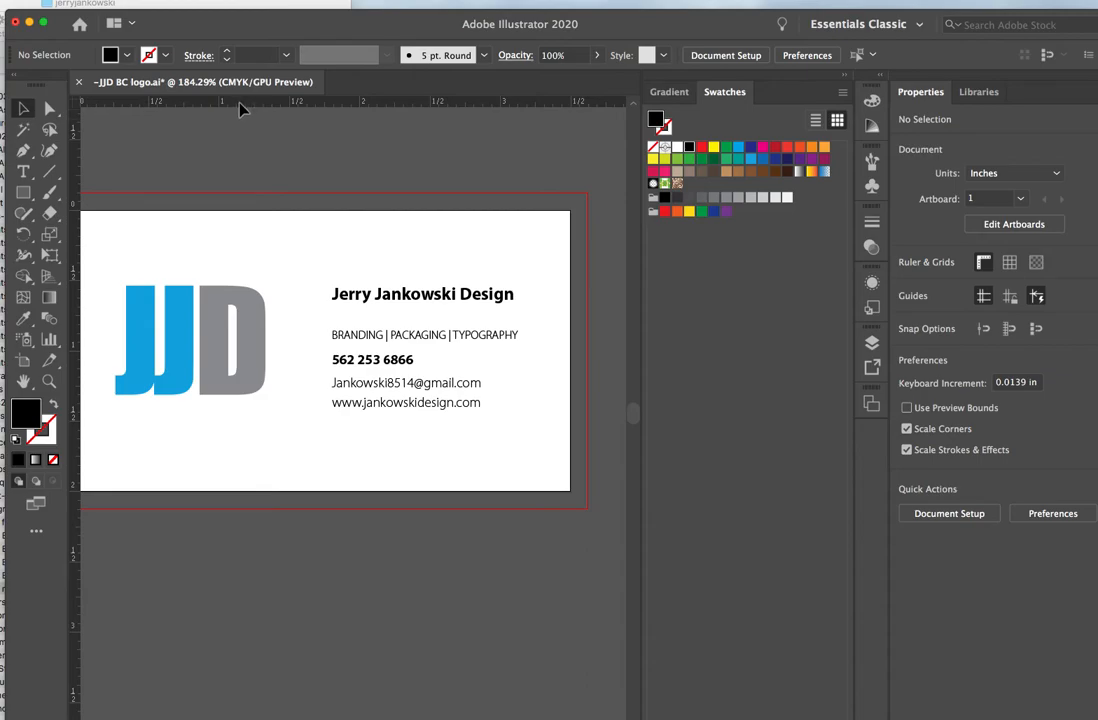
left_click_drag(239, 108, 255, 289)
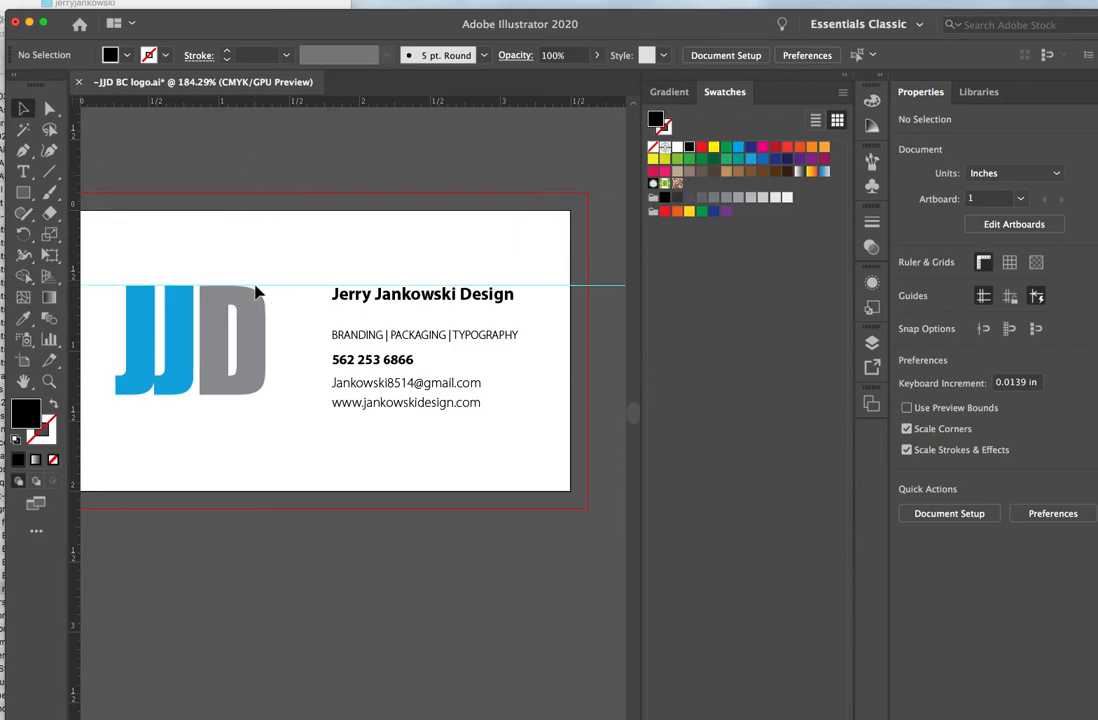
left_click(358, 306)
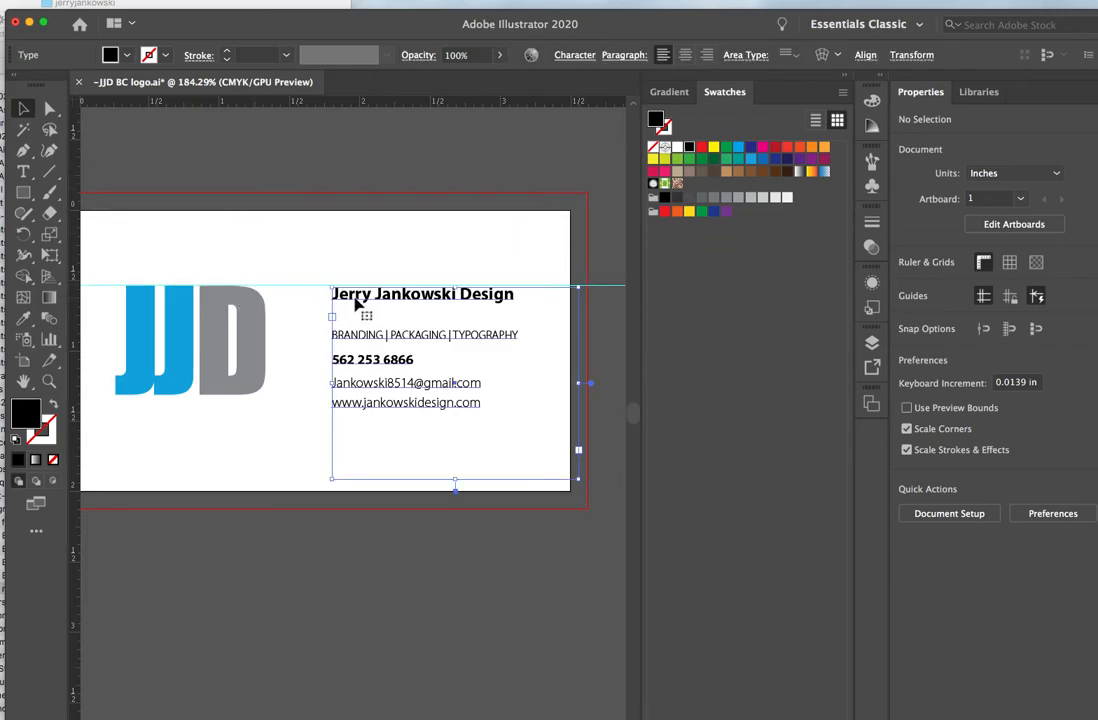
key("Up")
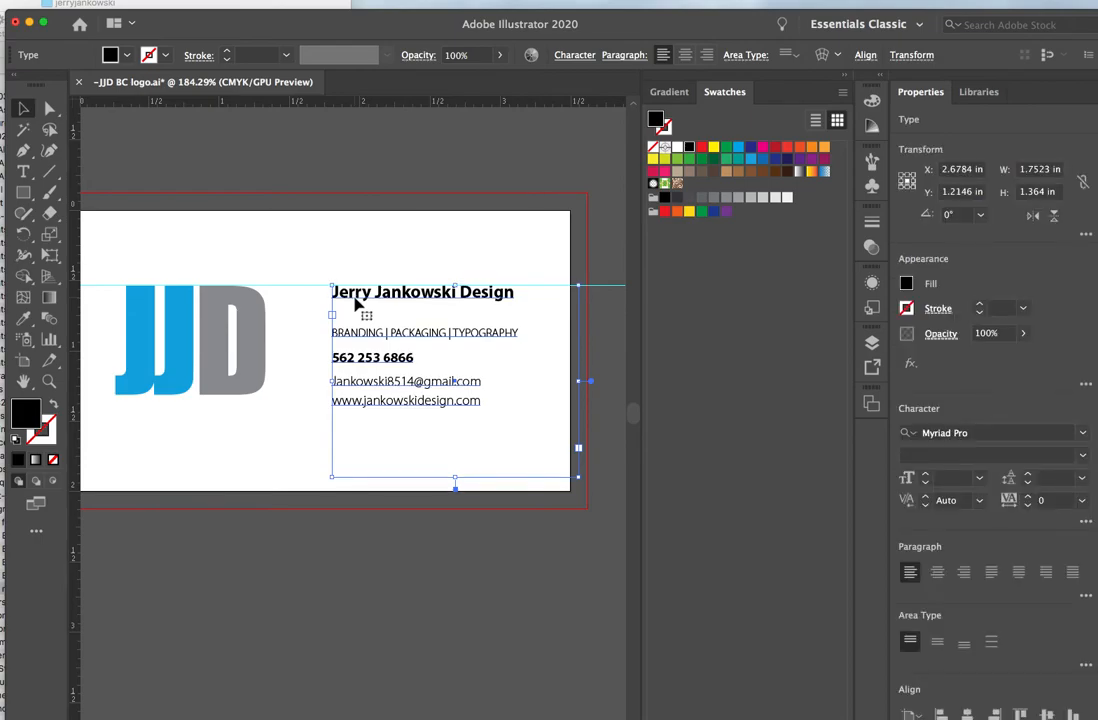
left_click(340, 181)
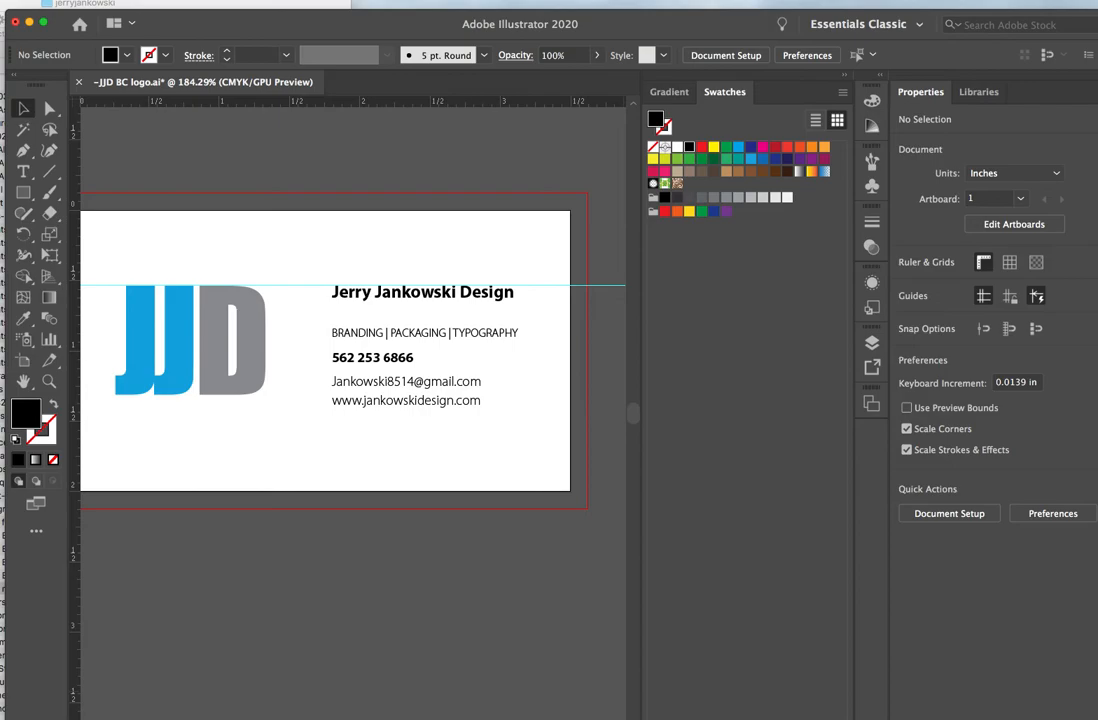
Draw a teal rectangle without stroke, about 3.74 by 2.25 in, covering the card out to the bleed edges.
scroll(350, 400, "left", 3)
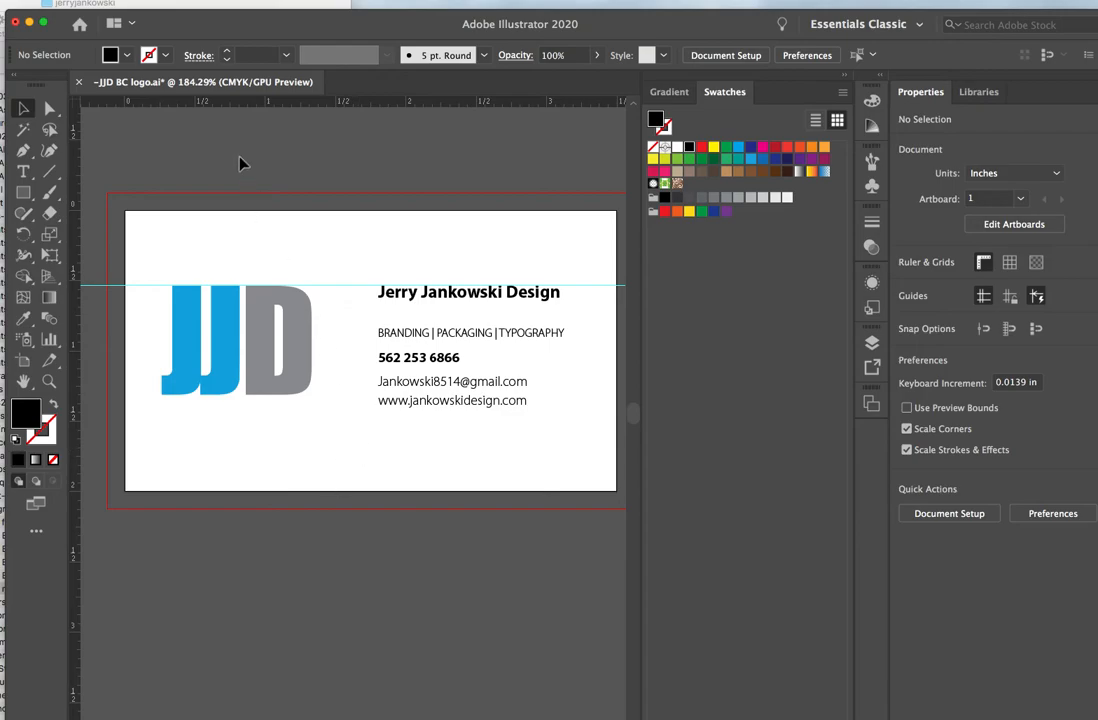
left_click(738, 159)
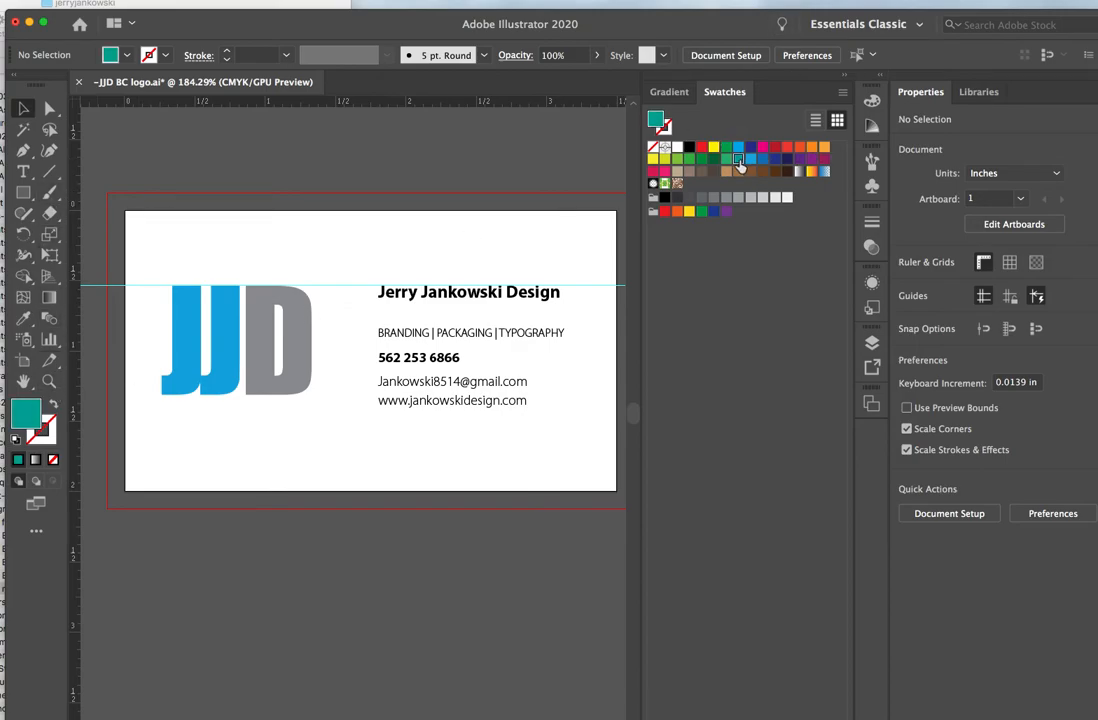
left_click(38, 192)
mouse_move(40, 192)
left_mouse_down()
mouse_move(107, 194)
mouse_move(157, 238)
mouse_move(622, 476)
mouse_move(537, 508)
left_mouse_up()
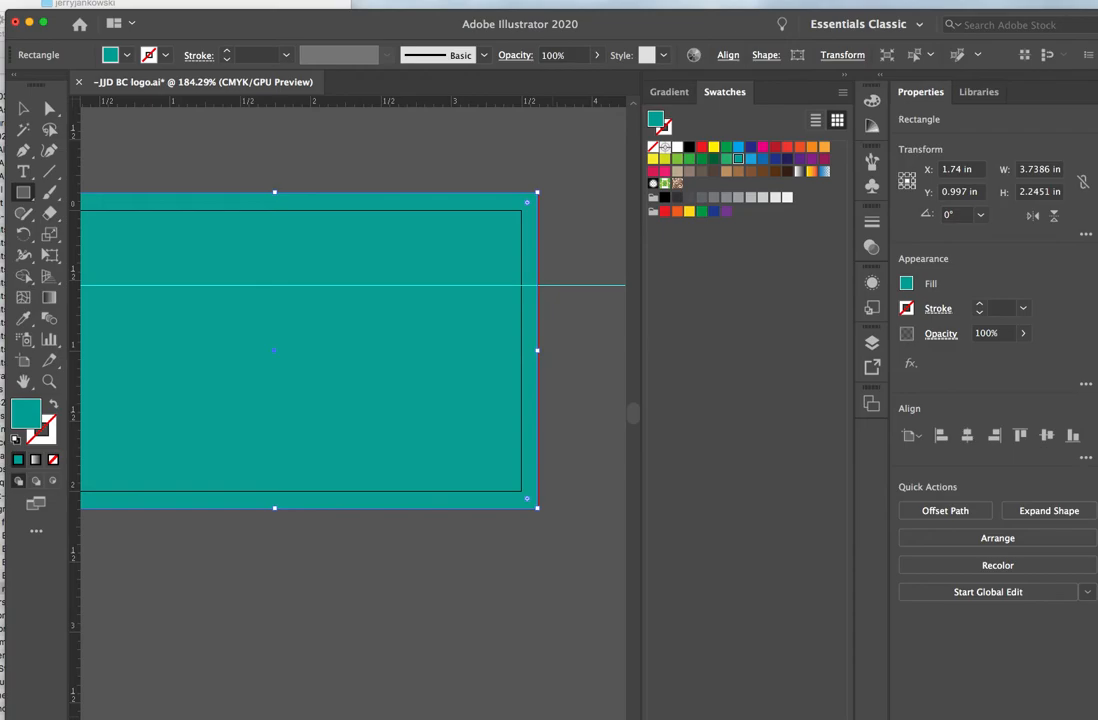
Send the teal rectangle to the back behind the logo and contact text, and deselect it.
scroll(350, 400, "left", 4)
scroll(350, 400, "right", 7)
scroll(350, 400, "left", 2)
scroll(350, 400, "left", 3)
scroll(350, 400, "left", 1)
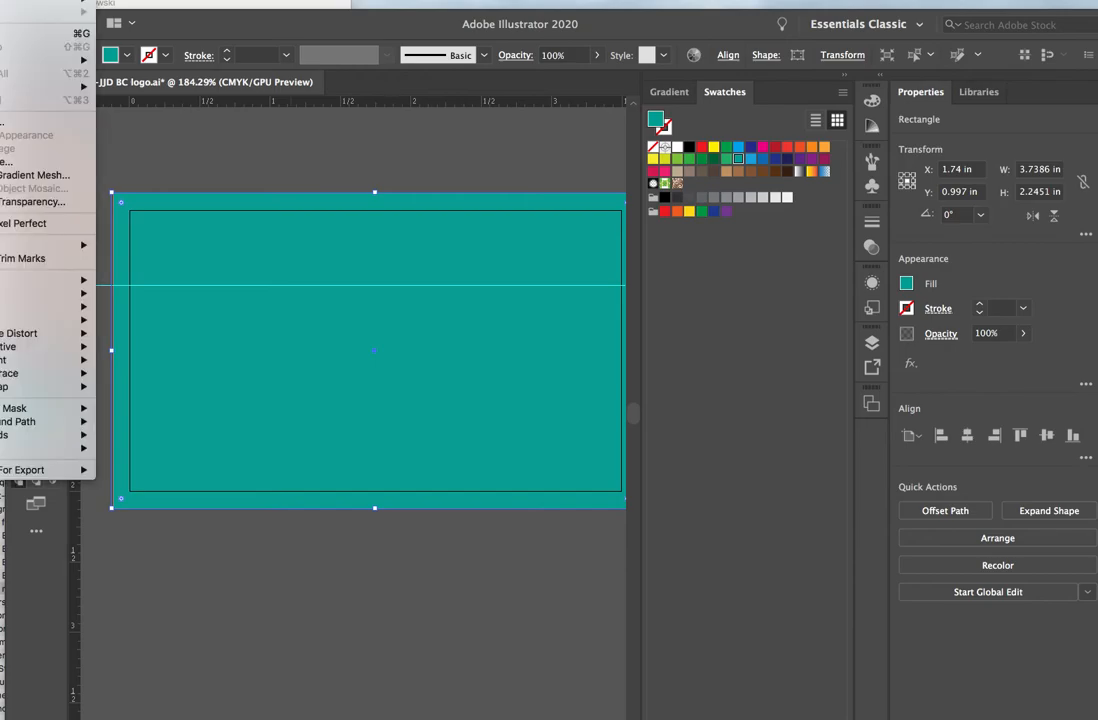
mouse_move(42, 2)
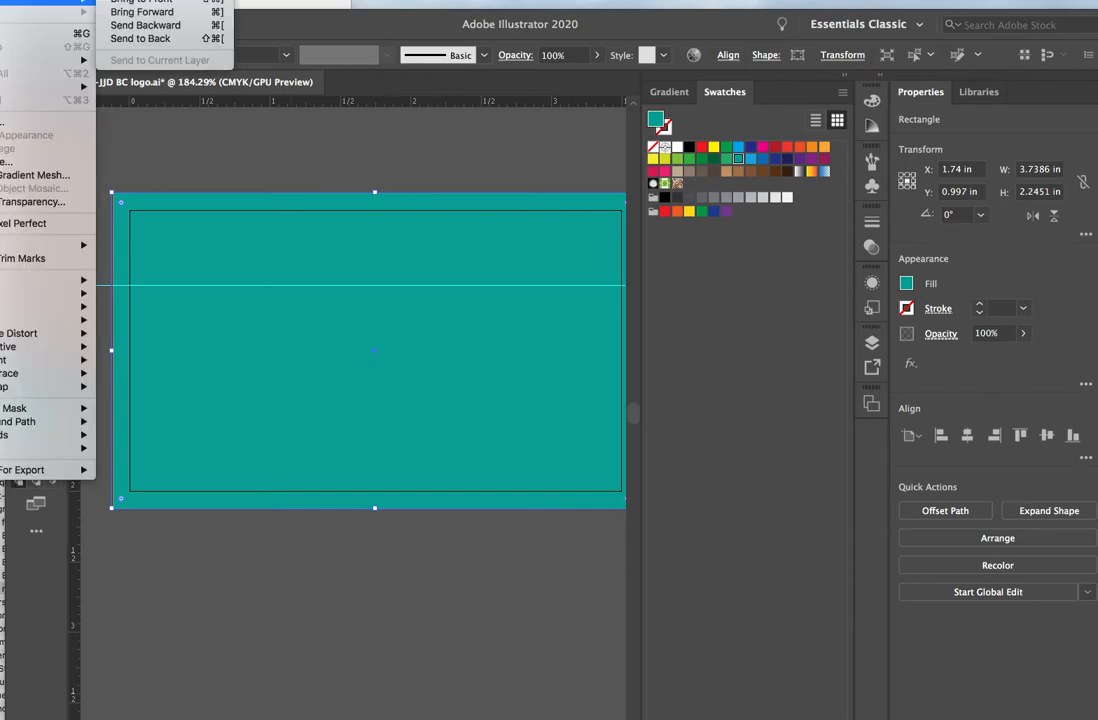
left_click(152, 37)
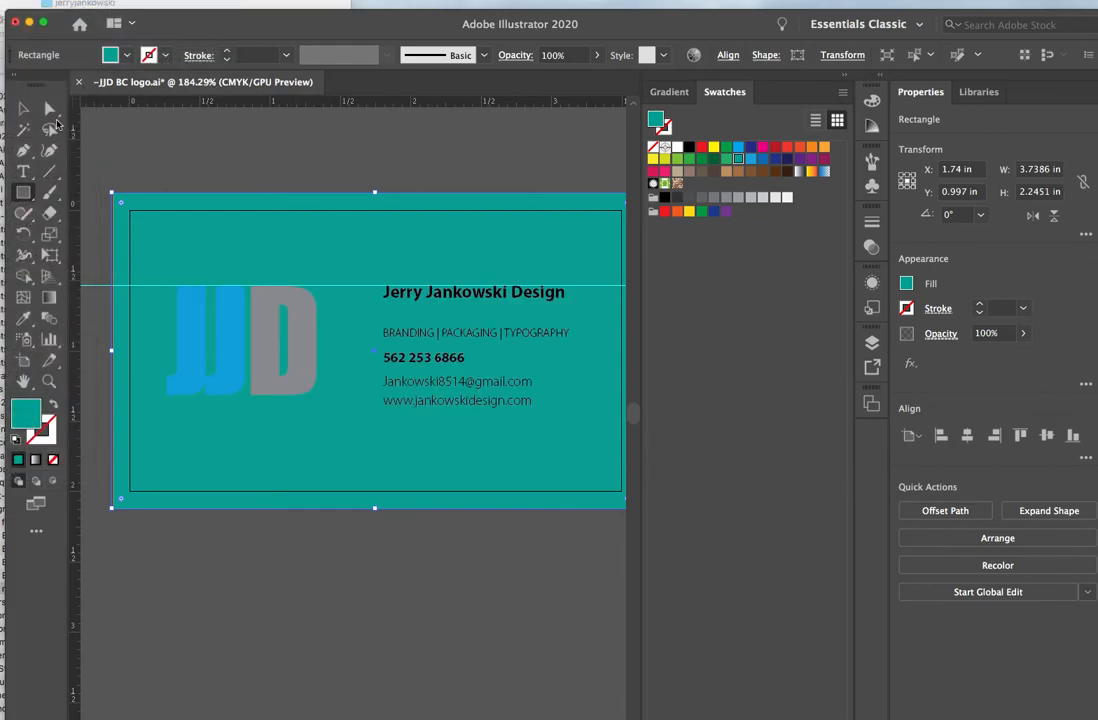
left_click(23, 108)
left_click(437, 155)
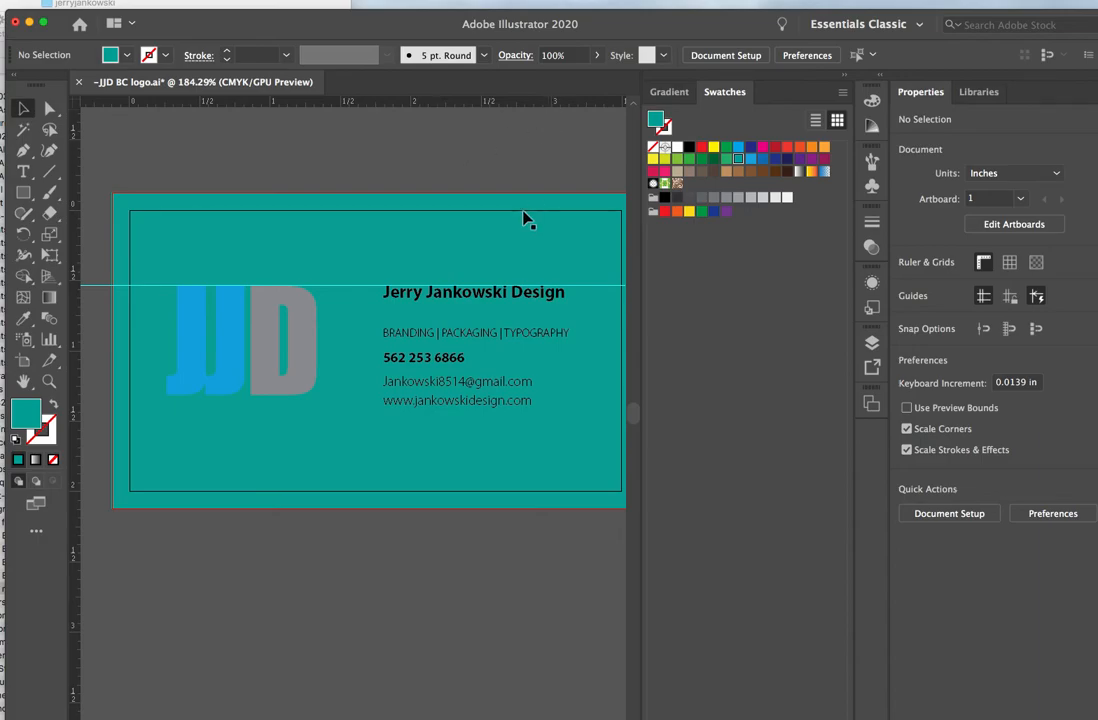
Set the teal background rectangle's opacity to 60% and deselect it.
left_click(265, 238)
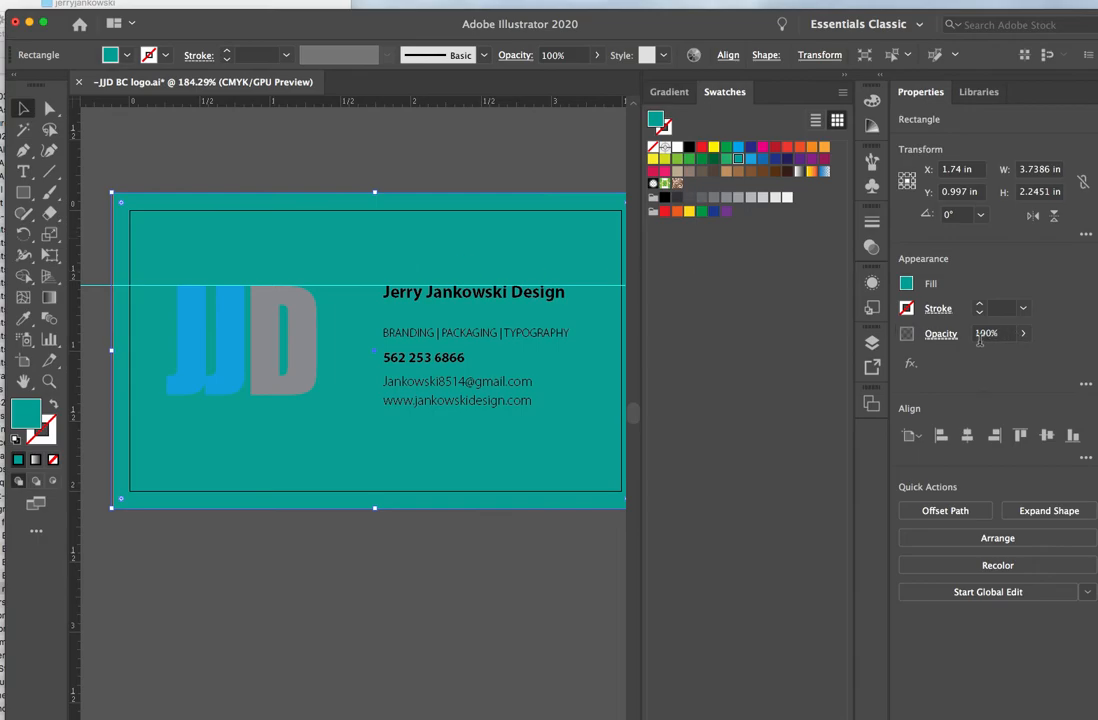
left_click(1022, 334)
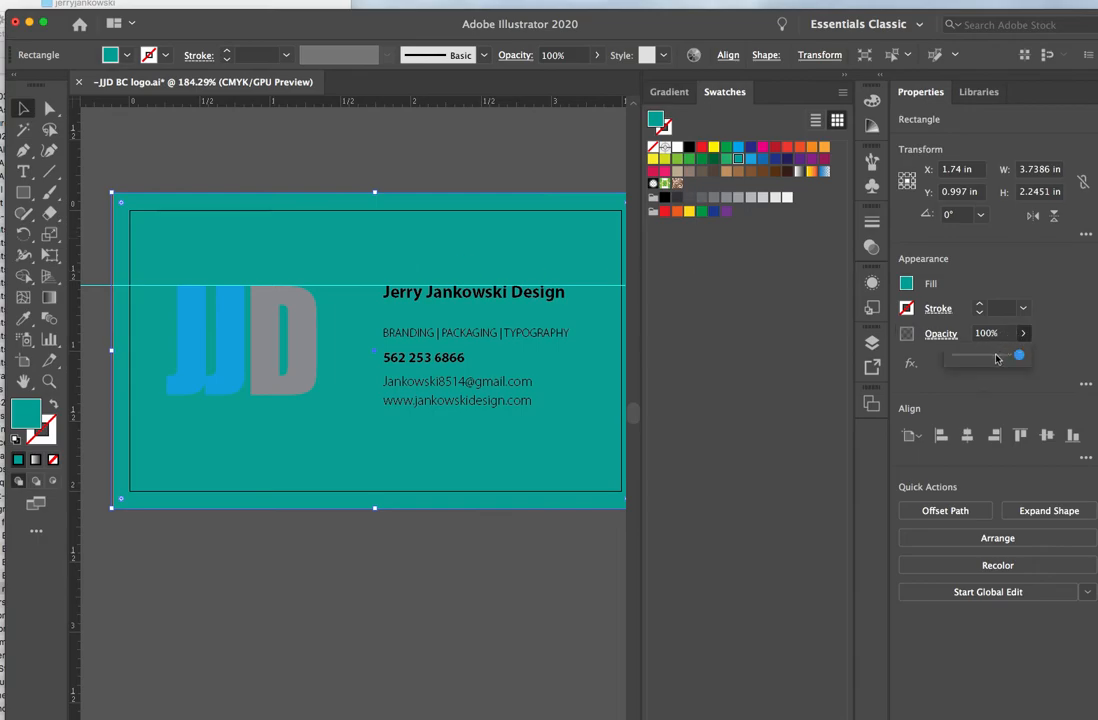
left_click(996, 357)
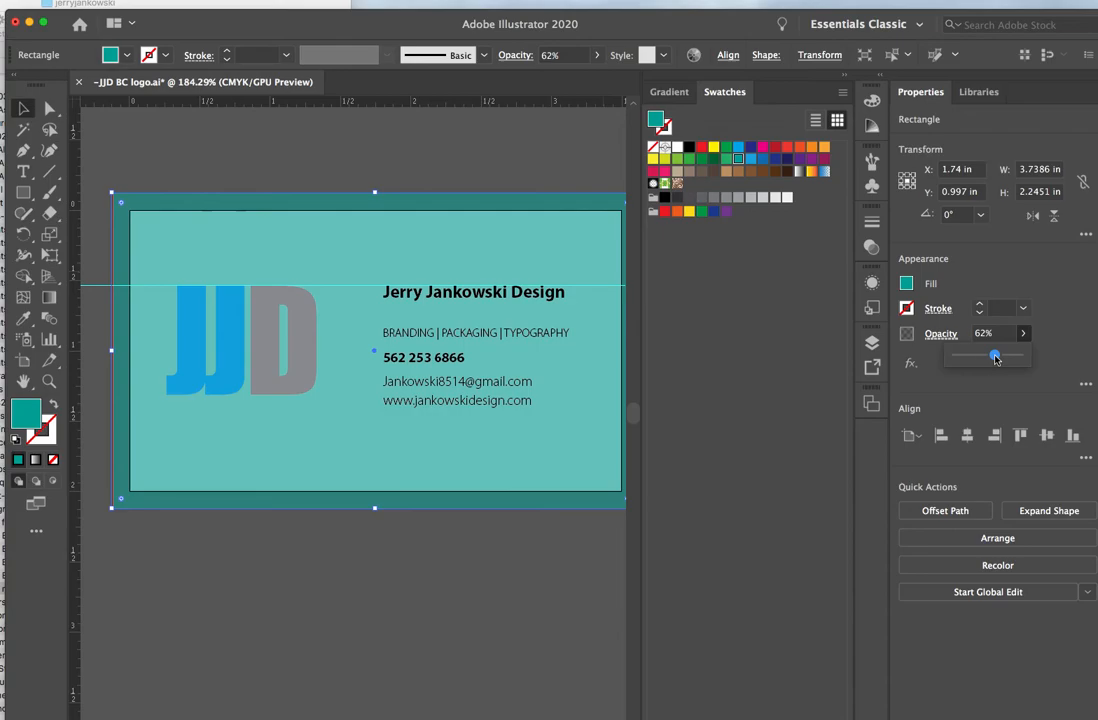
left_click_drag(996, 357, 993, 356)
left_click(357, 164)
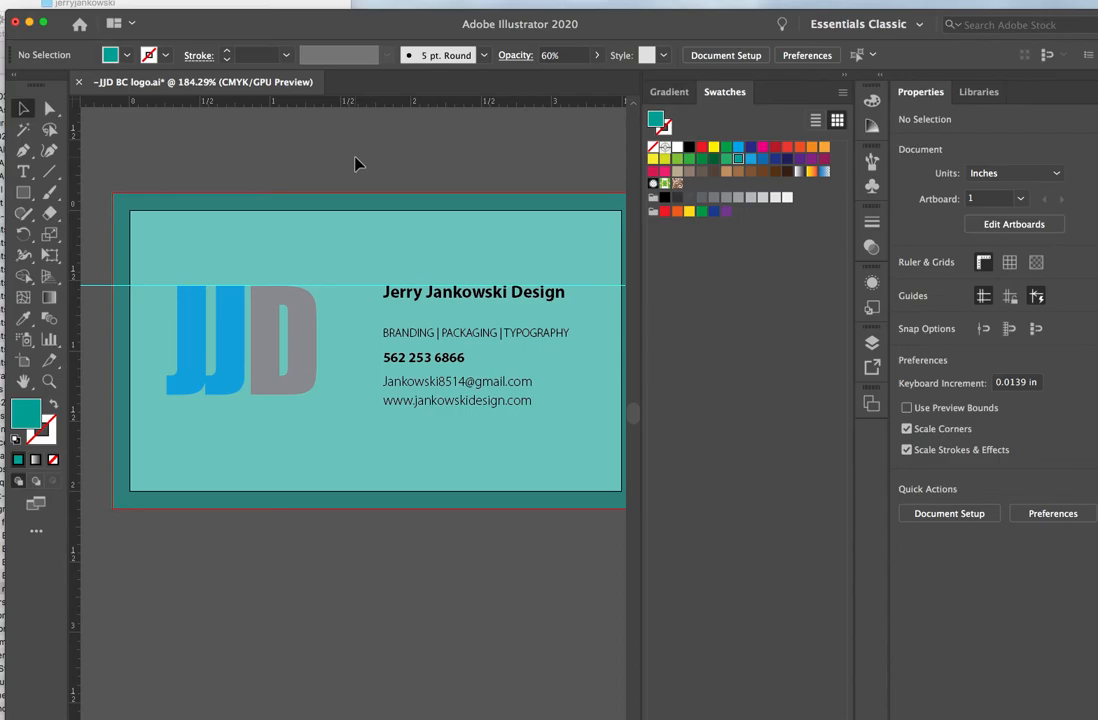
Fill only the letter D of the logo with white and deselect it.
left_click(310, 316)
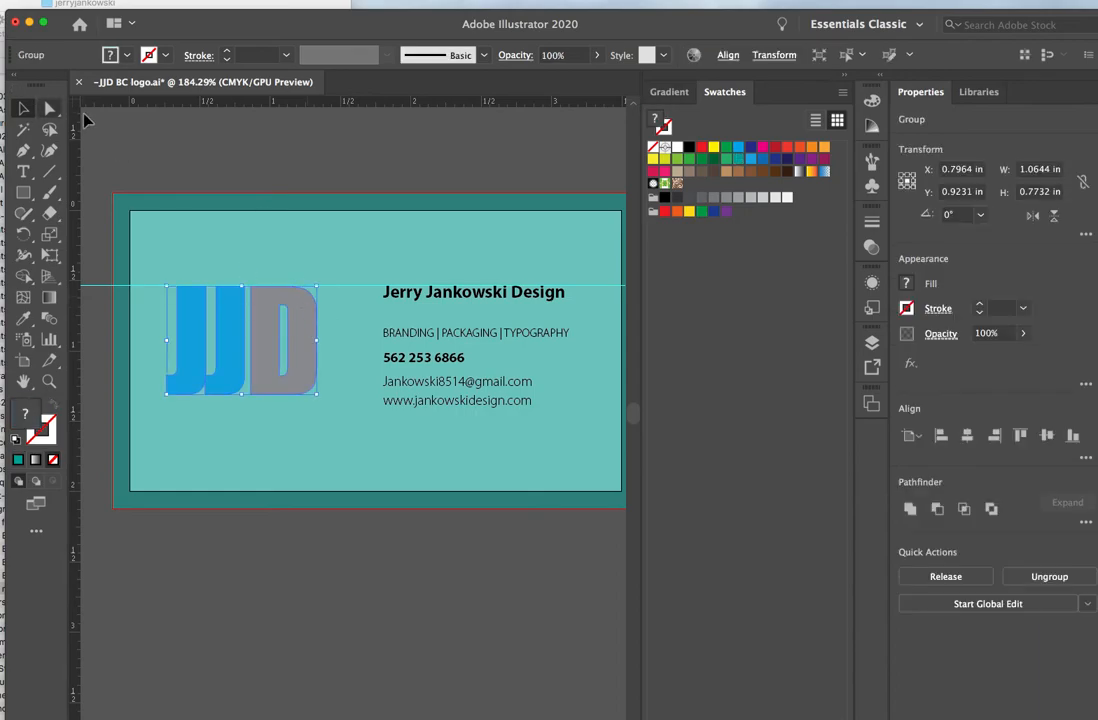
left_click_drag(52, 110, 123, 115)
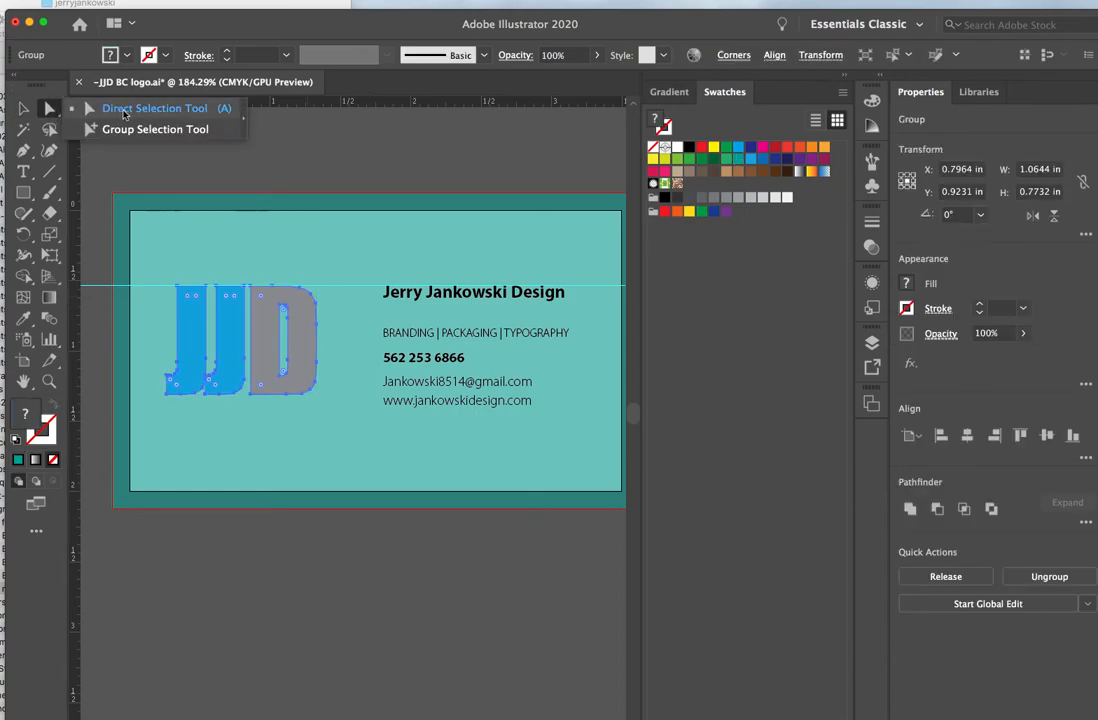
left_click(345, 180)
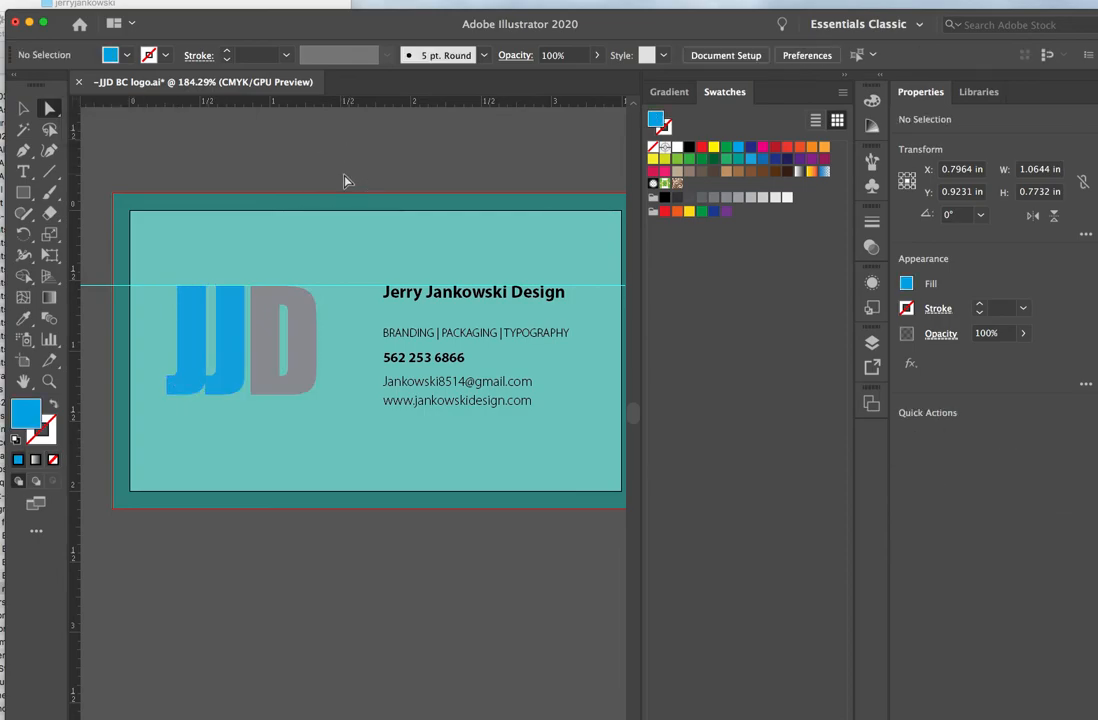
left_click(307, 332)
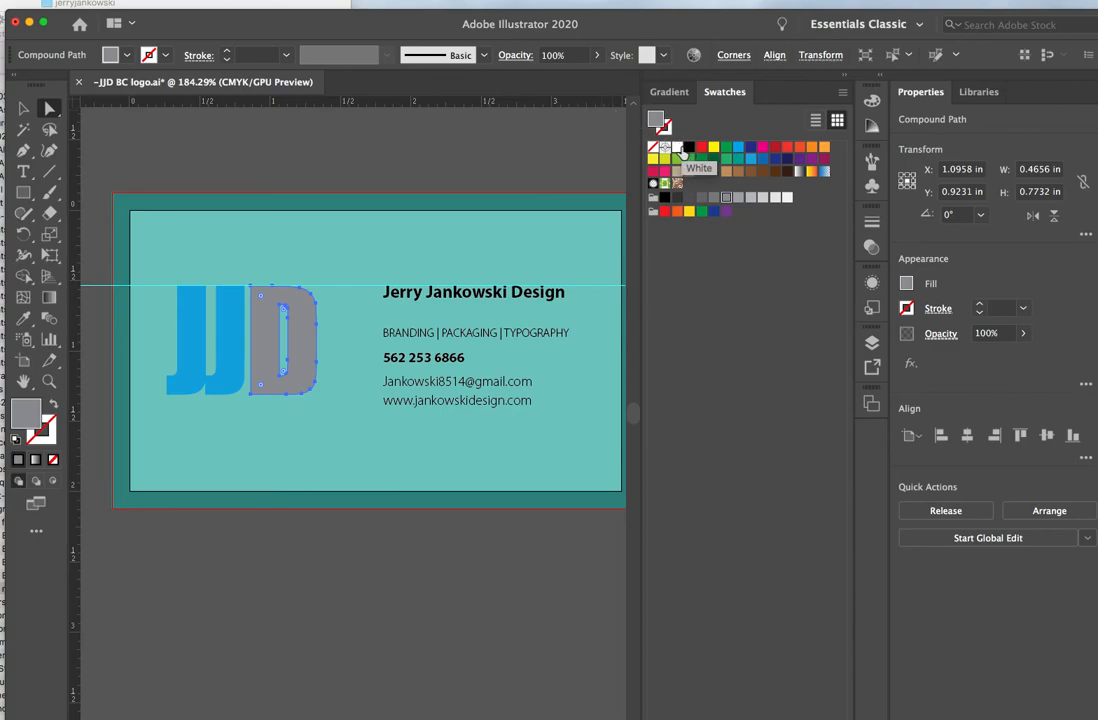
left_click(678, 148)
left_click(445, 157)
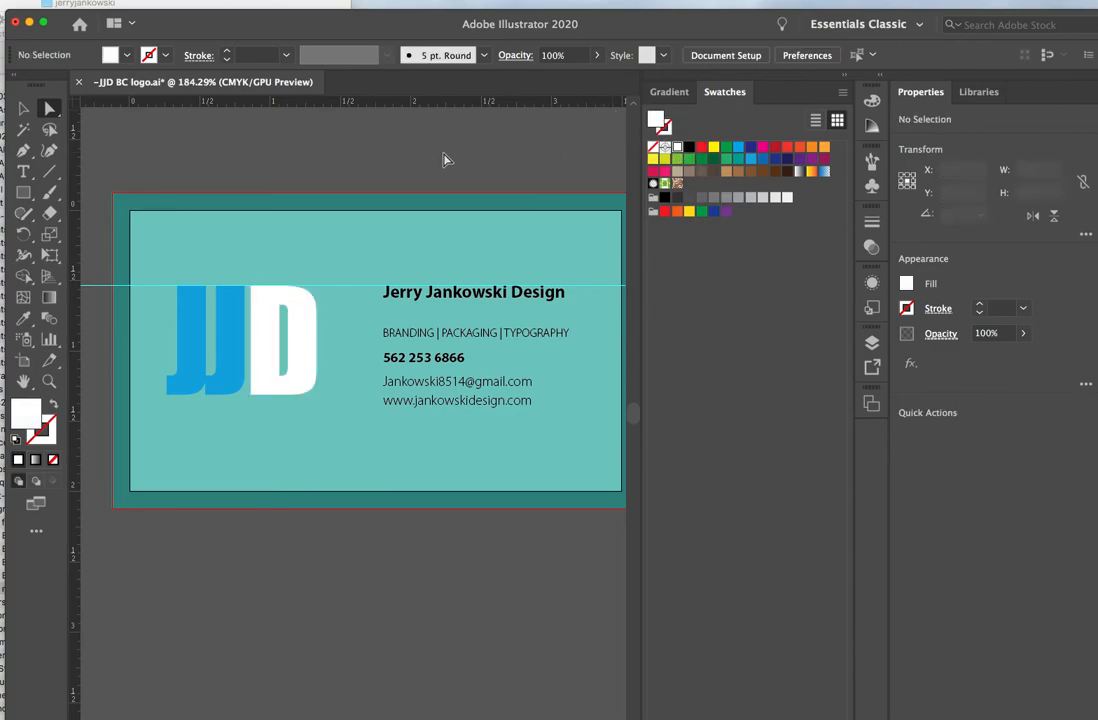
Color the word "Design" in the company name line white and deselect the text.
left_click(23, 171)
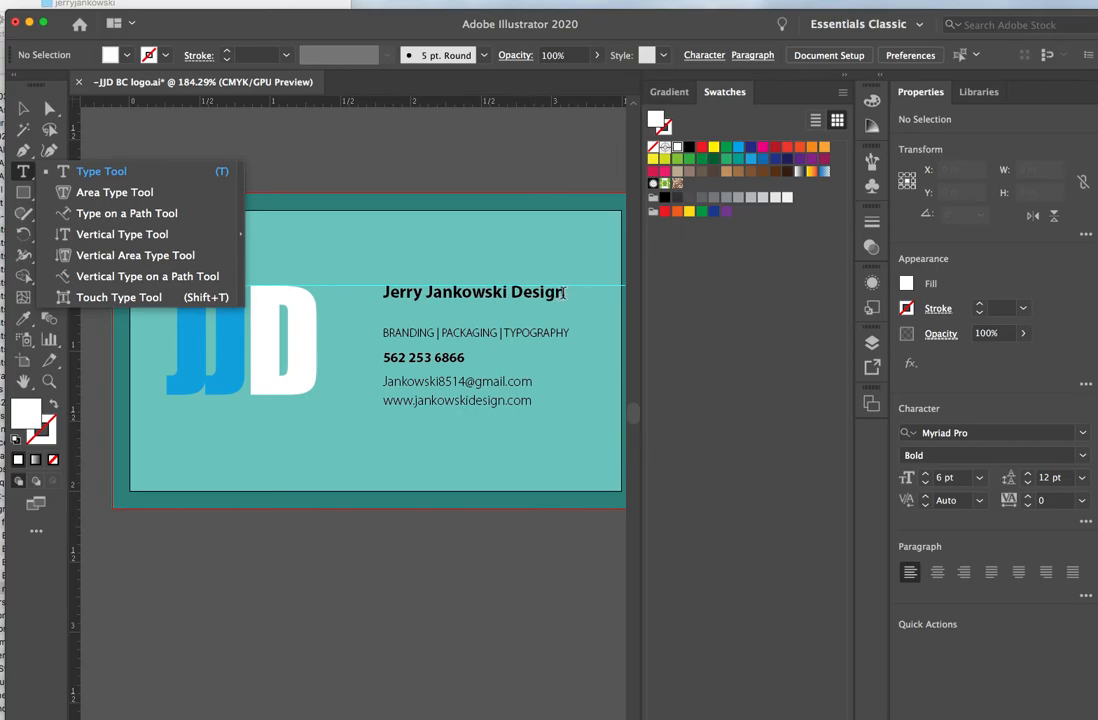
left_click_drag(563, 292, 511, 292)
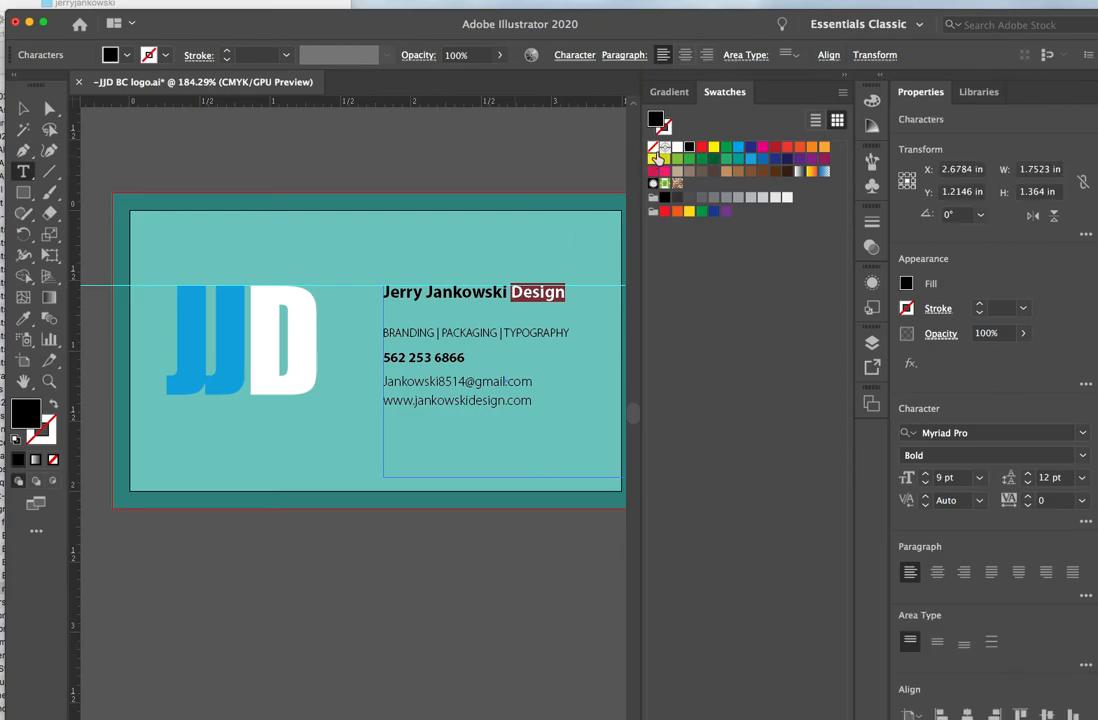
left_click(677, 146)
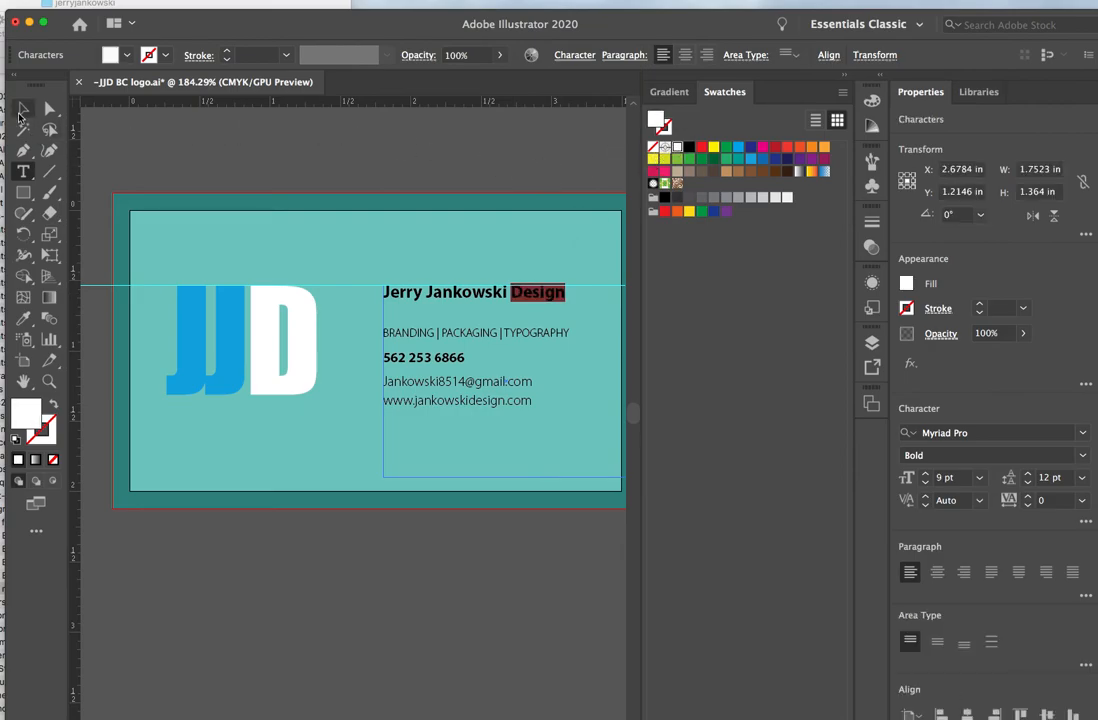
left_click(21, 110)
left_click(198, 160)
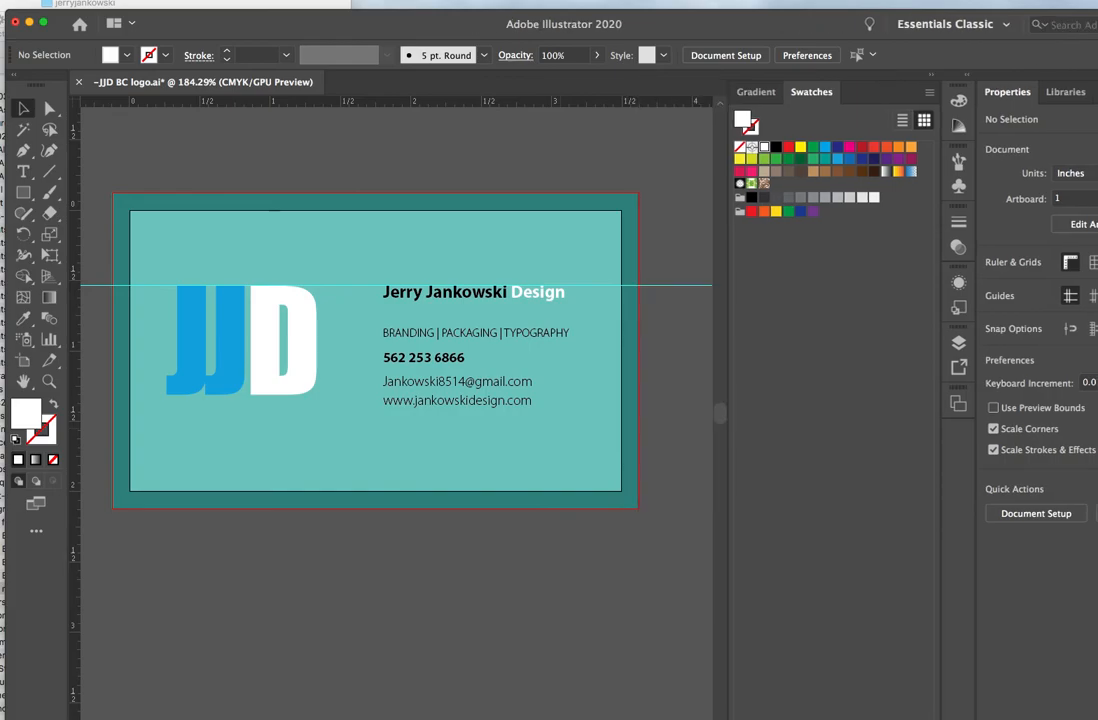
Color the designer's first and last name in the company name line dark gray, leaving out the word "Design".
left_click(22, 171)
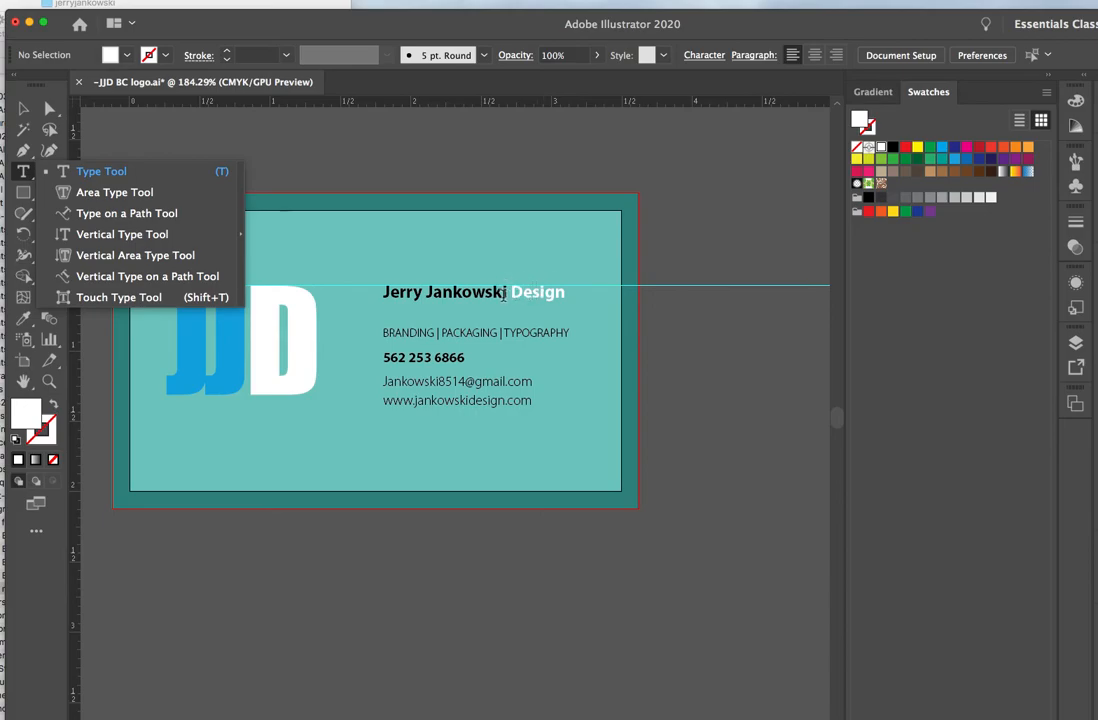
left_click_drag(505, 292, 336, 216)
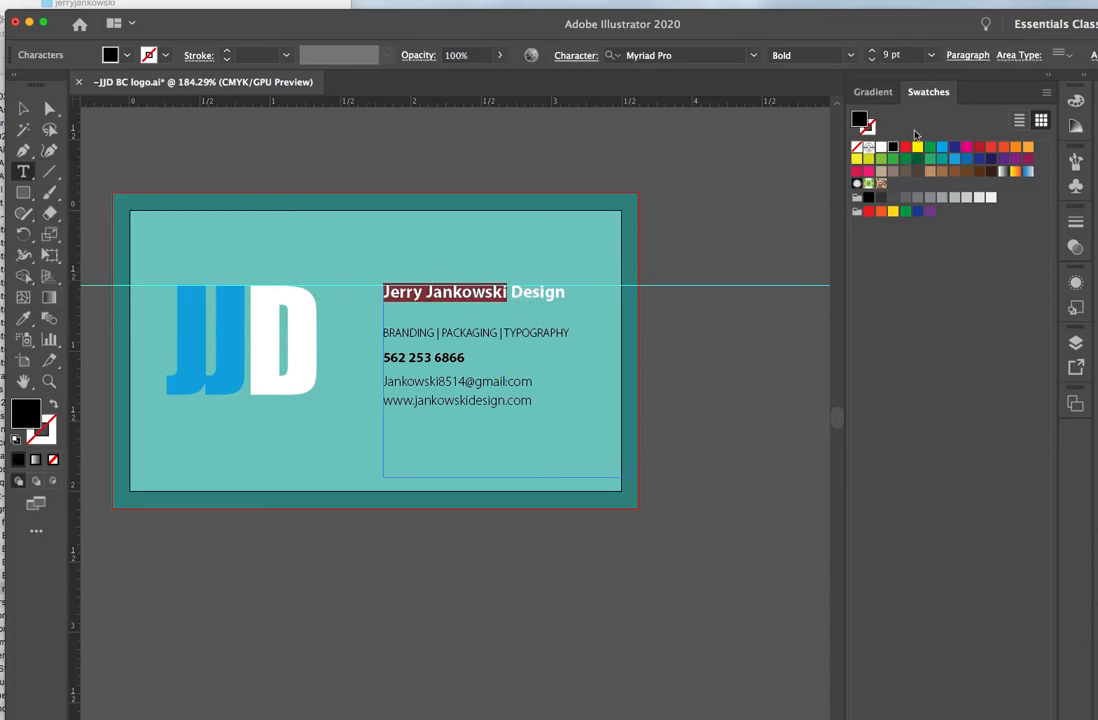
left_click(893, 197)
left_click(424, 318)
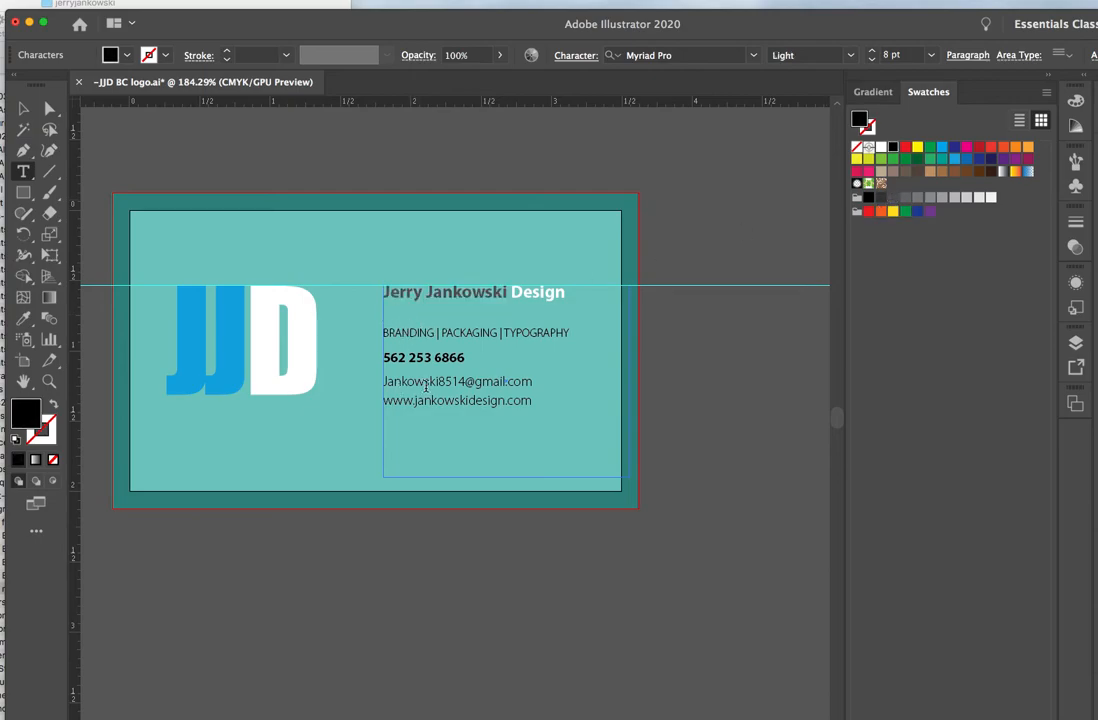
Color the phone number line of the contact text dark gray and deselect the text.
left_click(522, 356)
left_click_drag(515, 358, 380, 362)
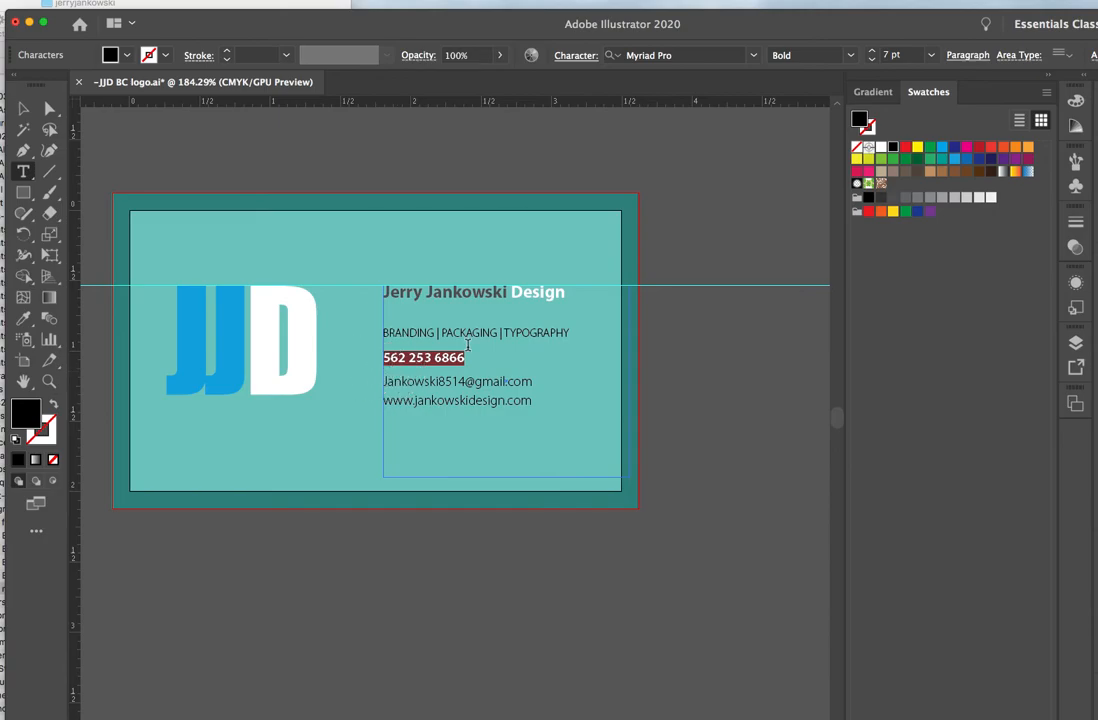
left_click(893, 197)
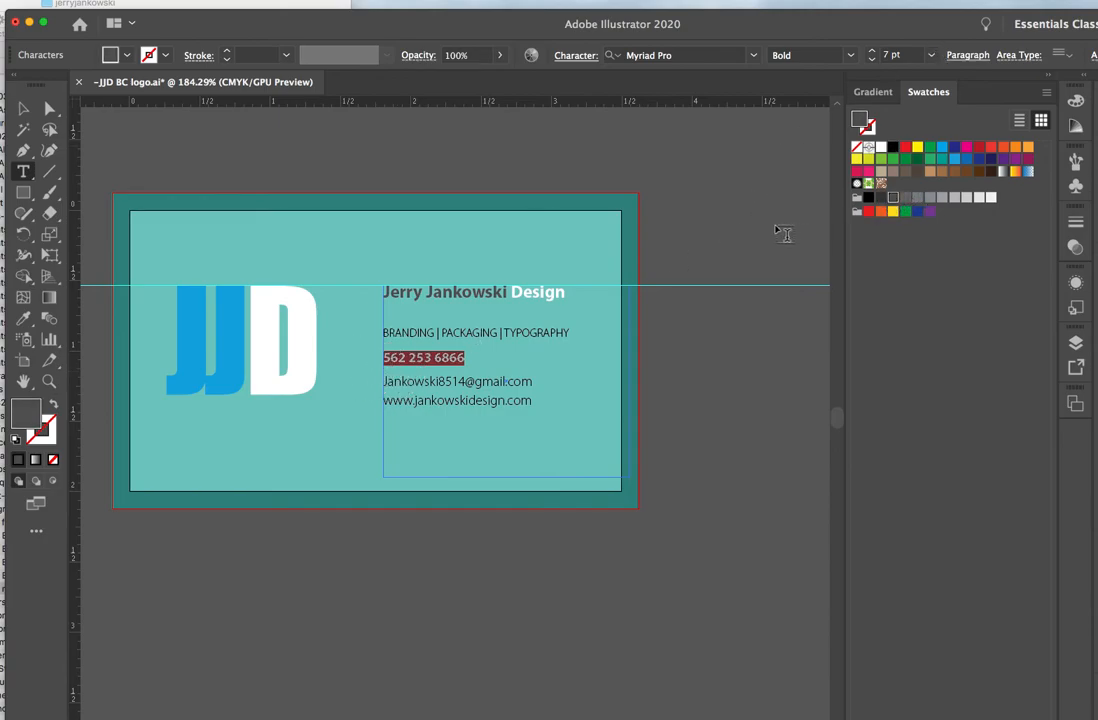
left_click(787, 231, "super")
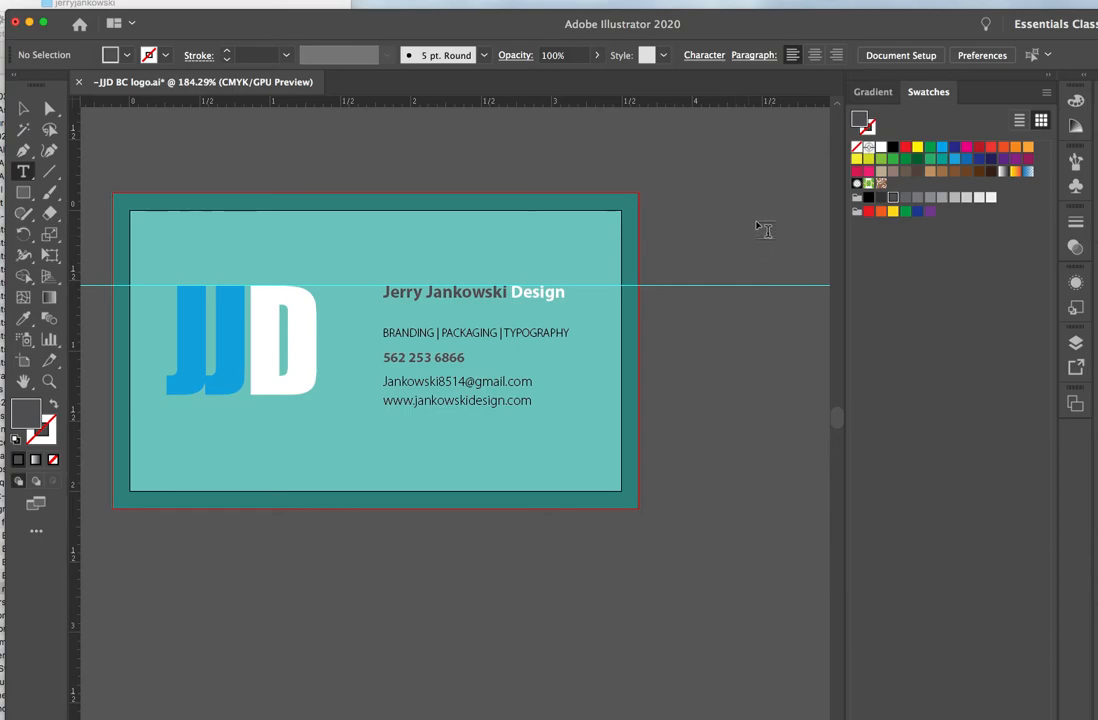
Add a second artboard to the document for the other side of the business card.
mouse_move(838, 418)
left_mouse_down()
mouse_move(842, 506)
mouse_move(852, 385)
mouse_move(848, 419)
left_mouse_up()
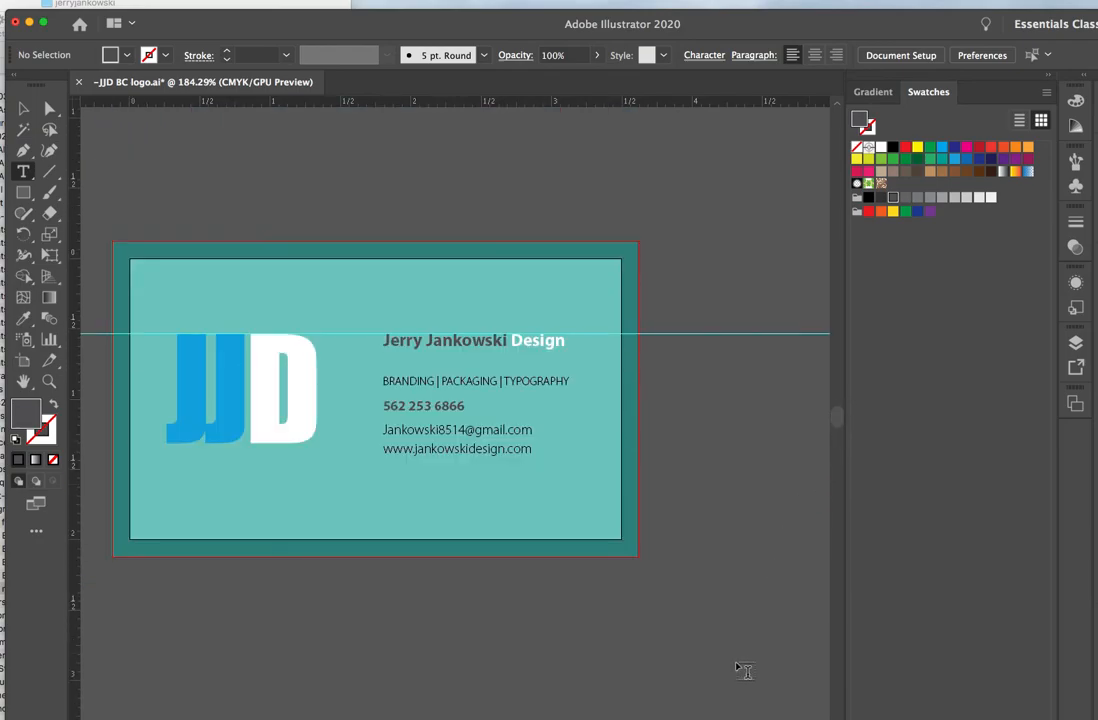
scroll(743, 666, "right", 15)
scroll(455, 400, "left", 15)
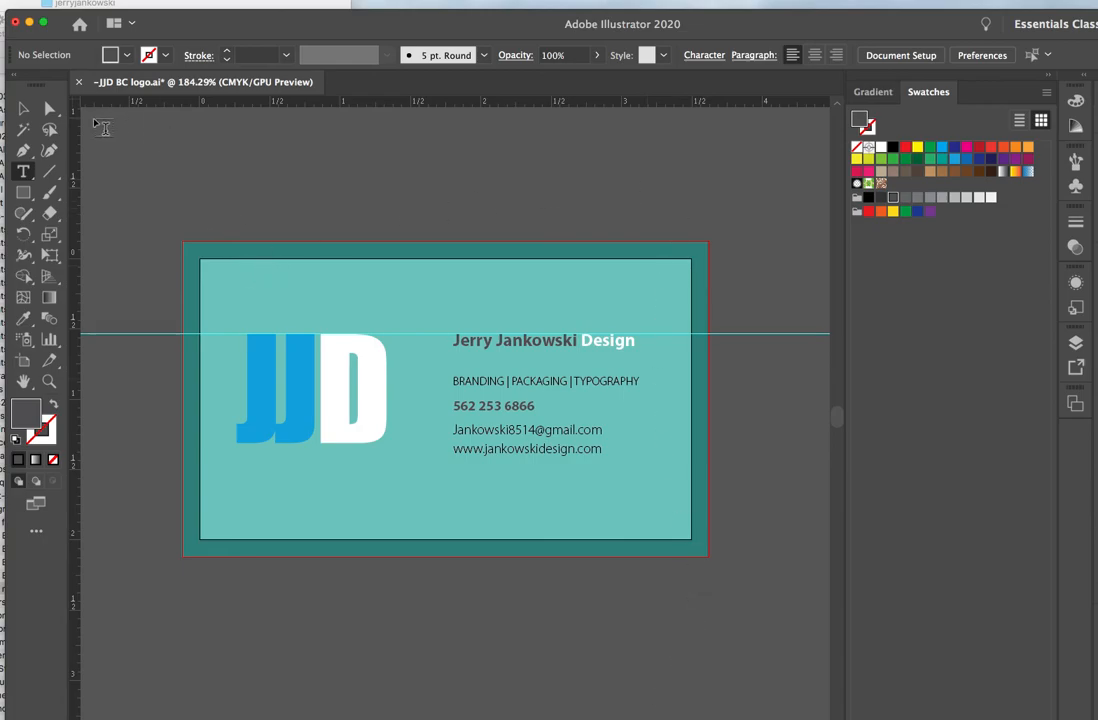
left_click(23, 107)
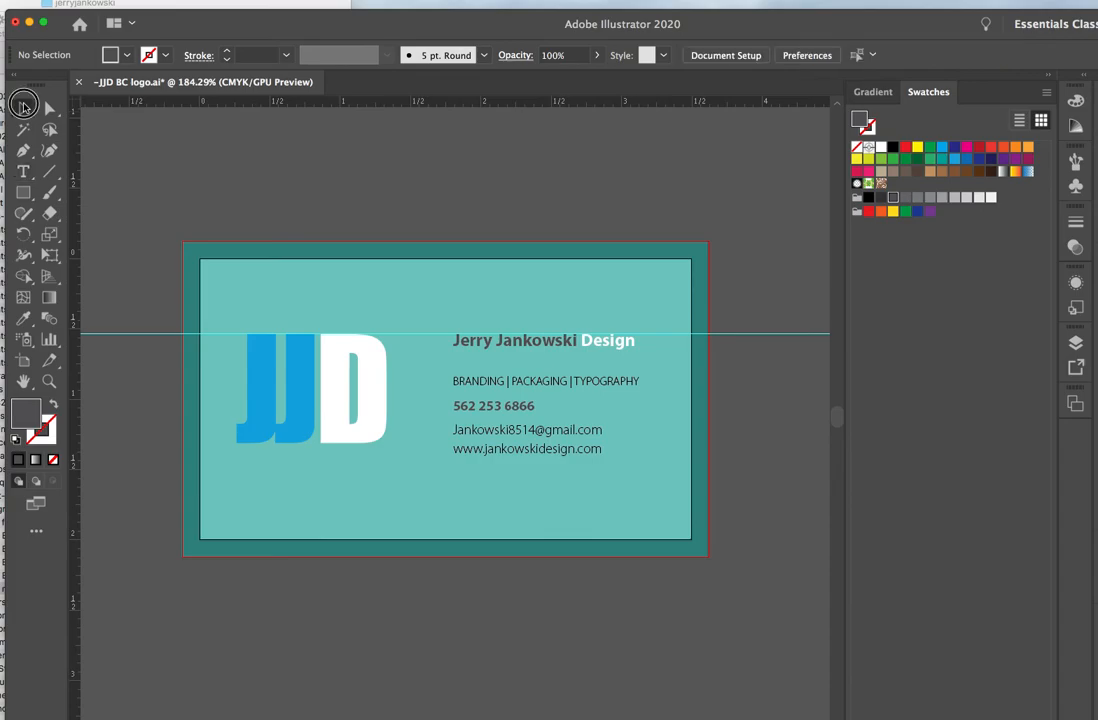
left_click(300, 423)
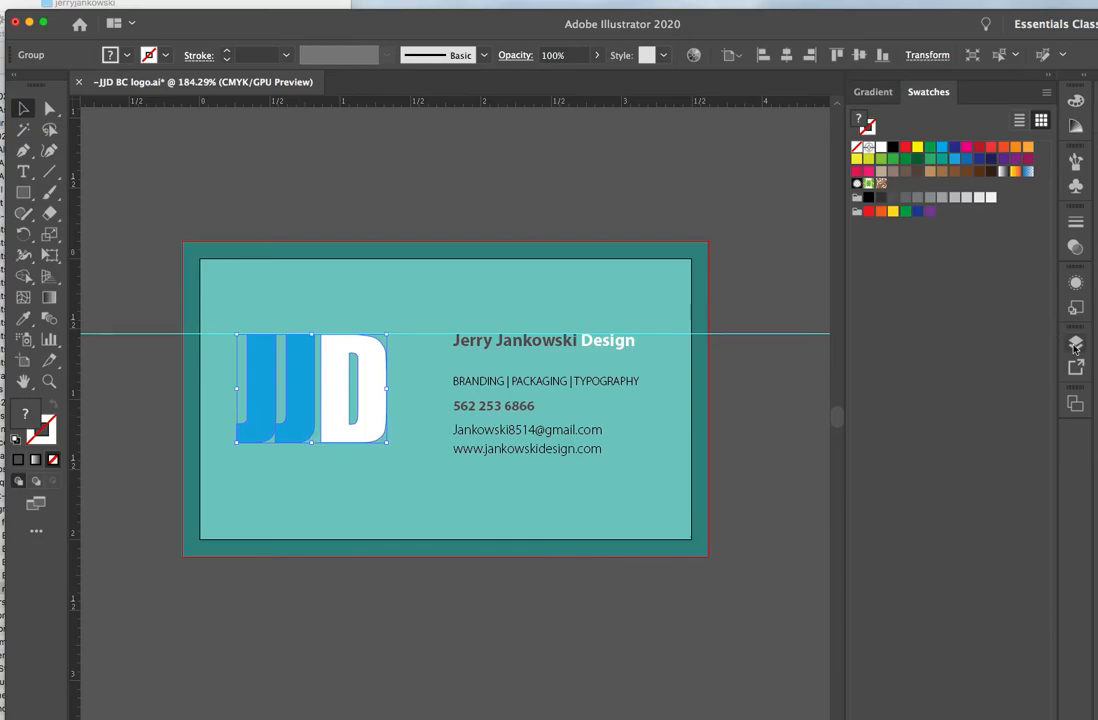
left_click(1077, 402)
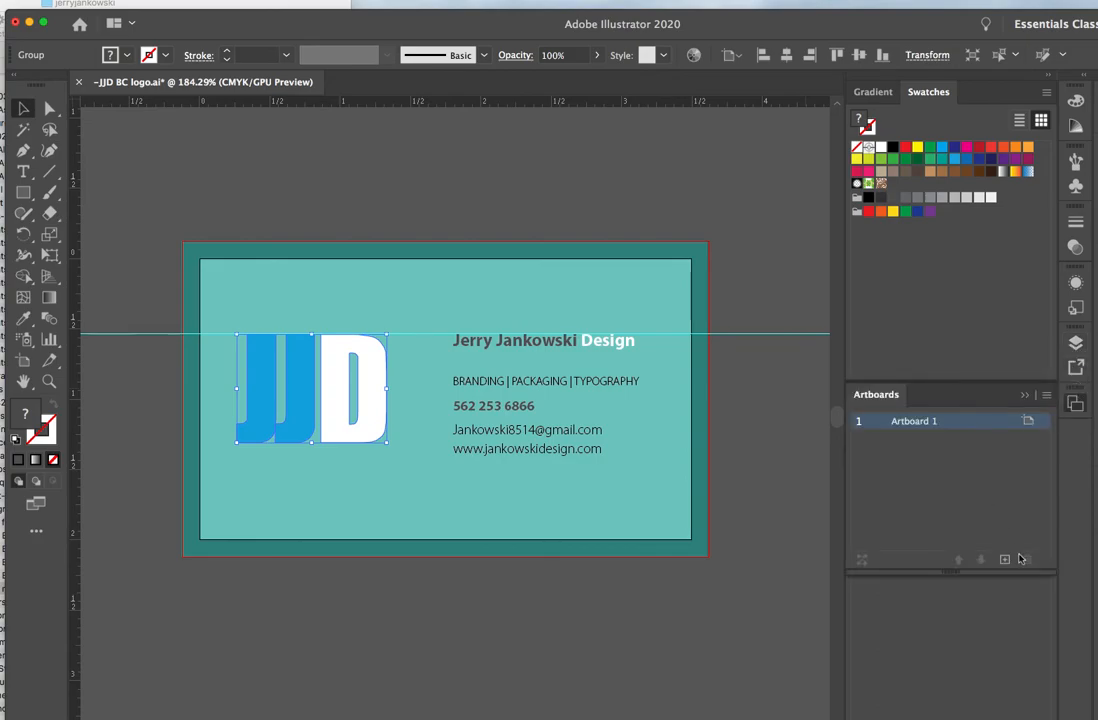
left_click(1005, 559)
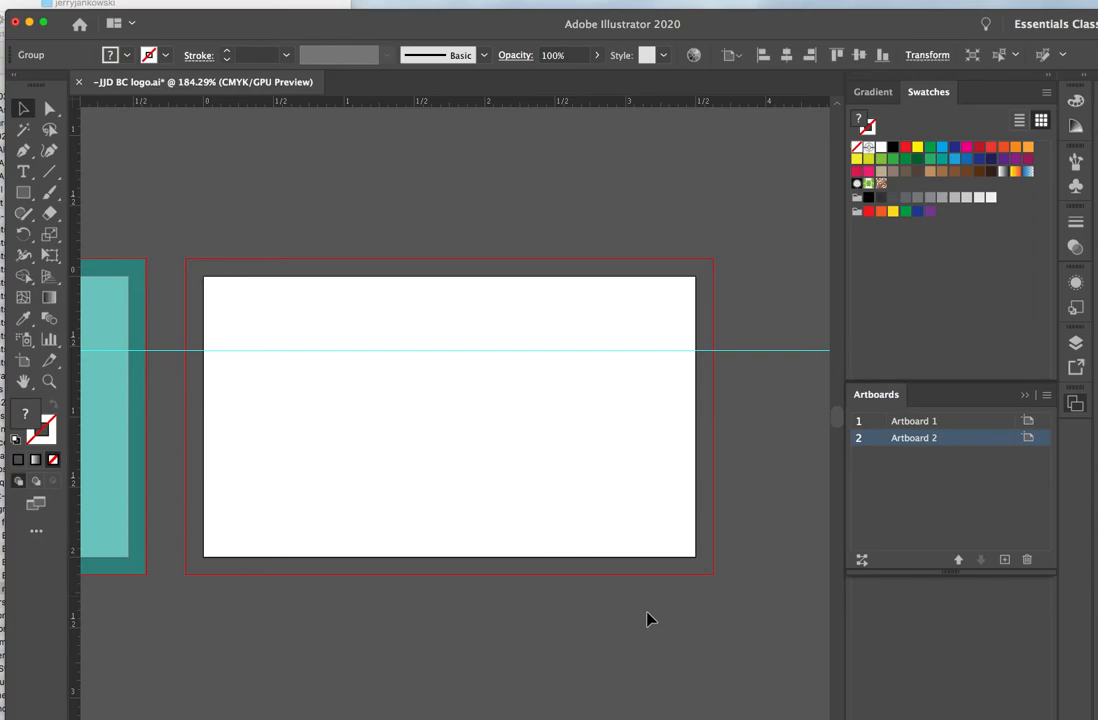
Select only the second letter J of the logo on the first artboard to pick up its blue fill.
scroll(455, 415, "left", 5)
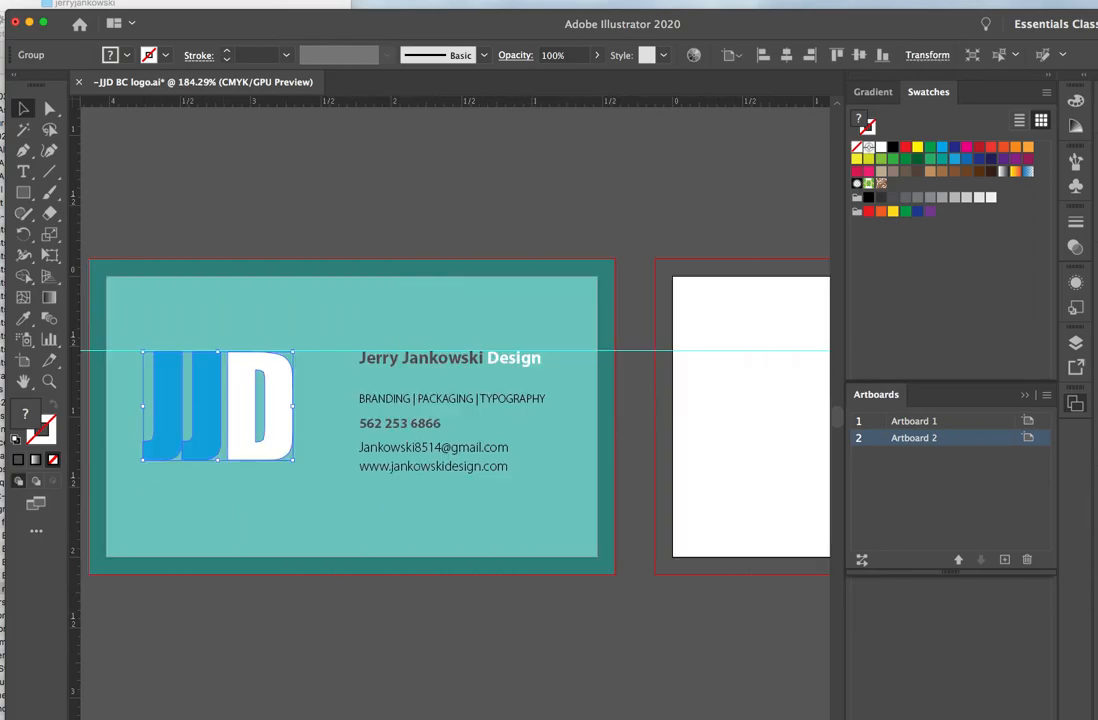
left_click(297, 216)
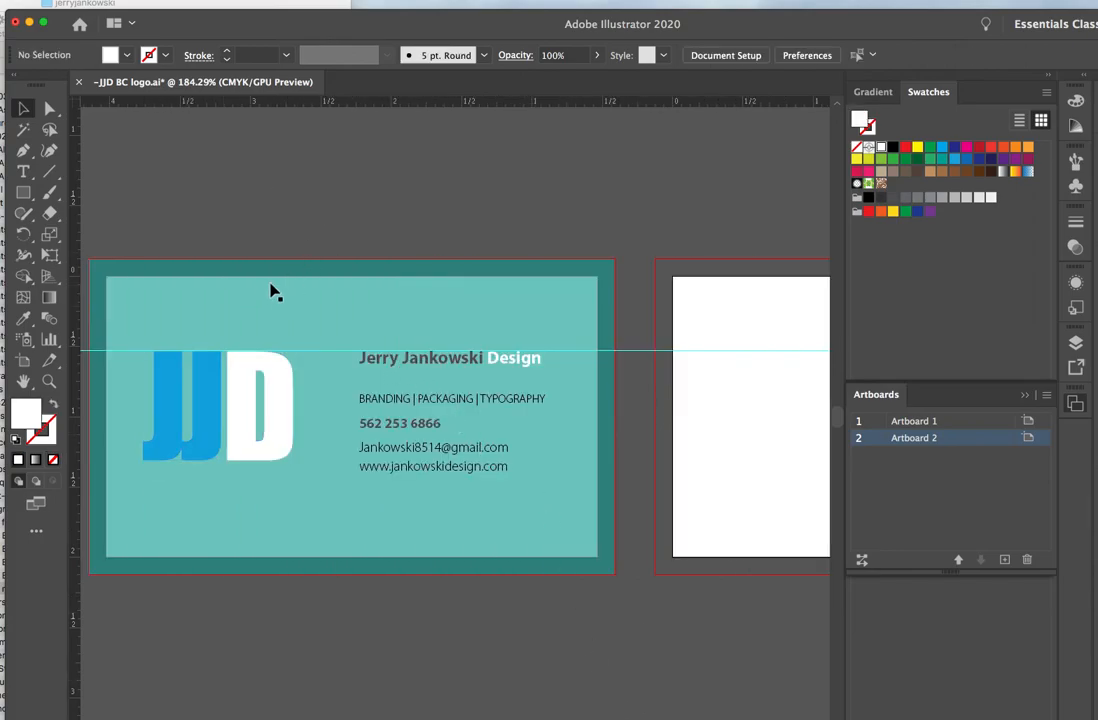
left_click(212, 394)
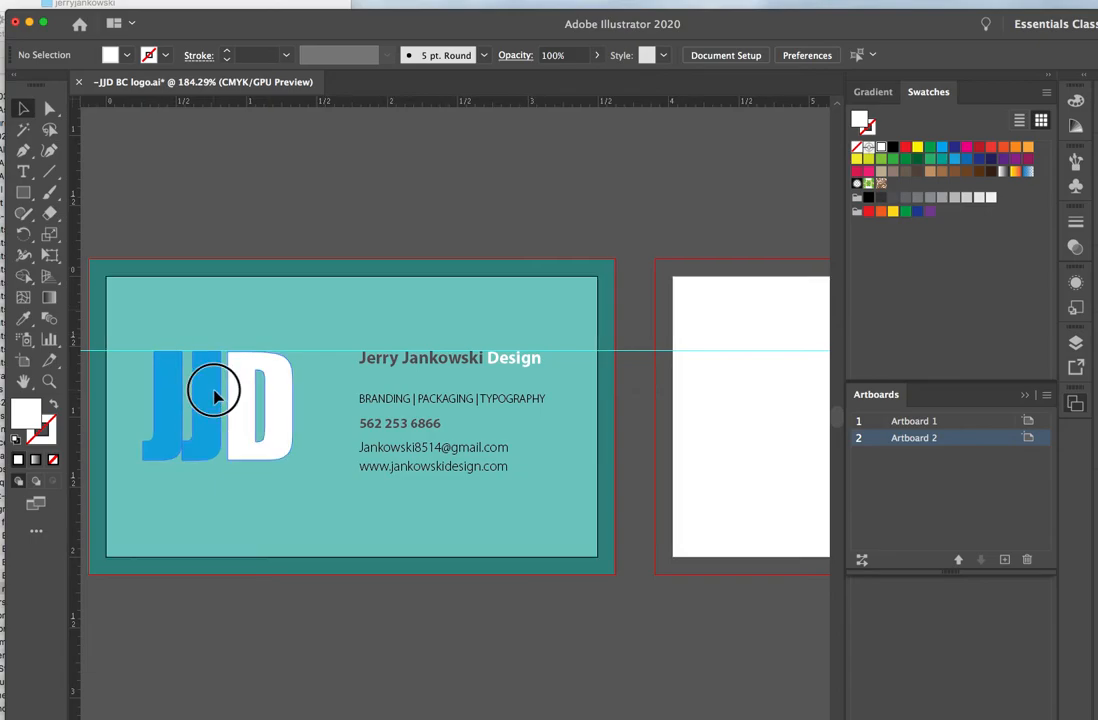
left_click(49, 108)
left_click(102, 139)
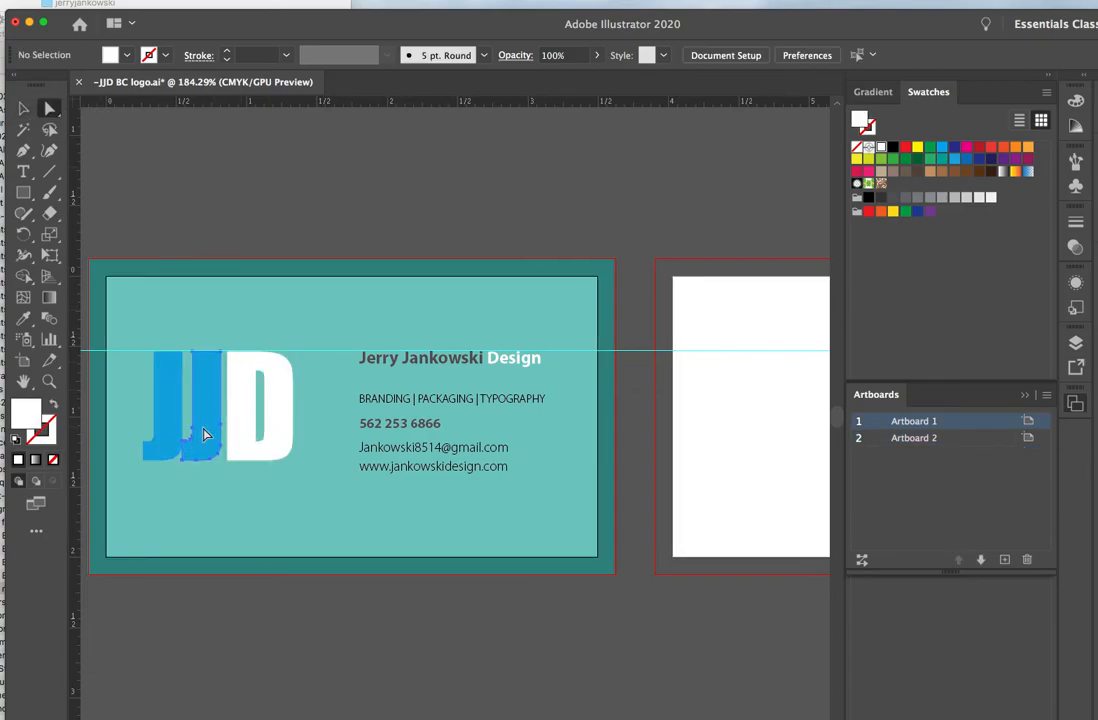
left_click(203, 429)
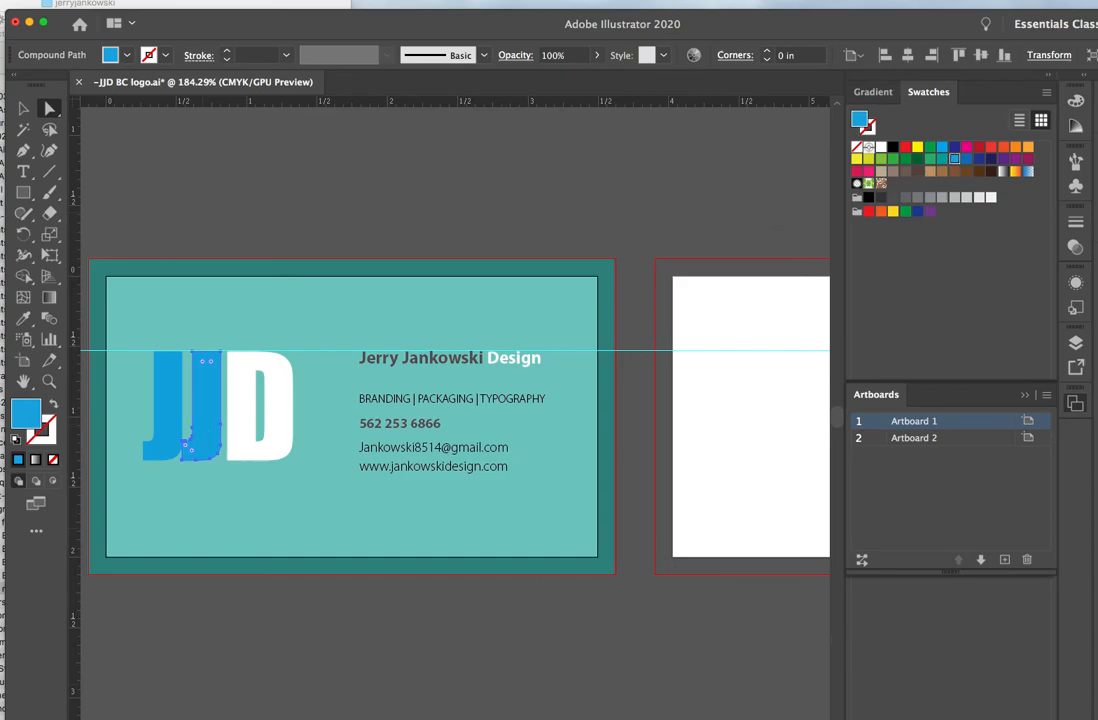
Draw a blue full-bleed rectangle covering the second artboard out to its bleed lines and deselect it.
scroll(455, 410, "right", 6)
scroll(455, 410, "left", 3)
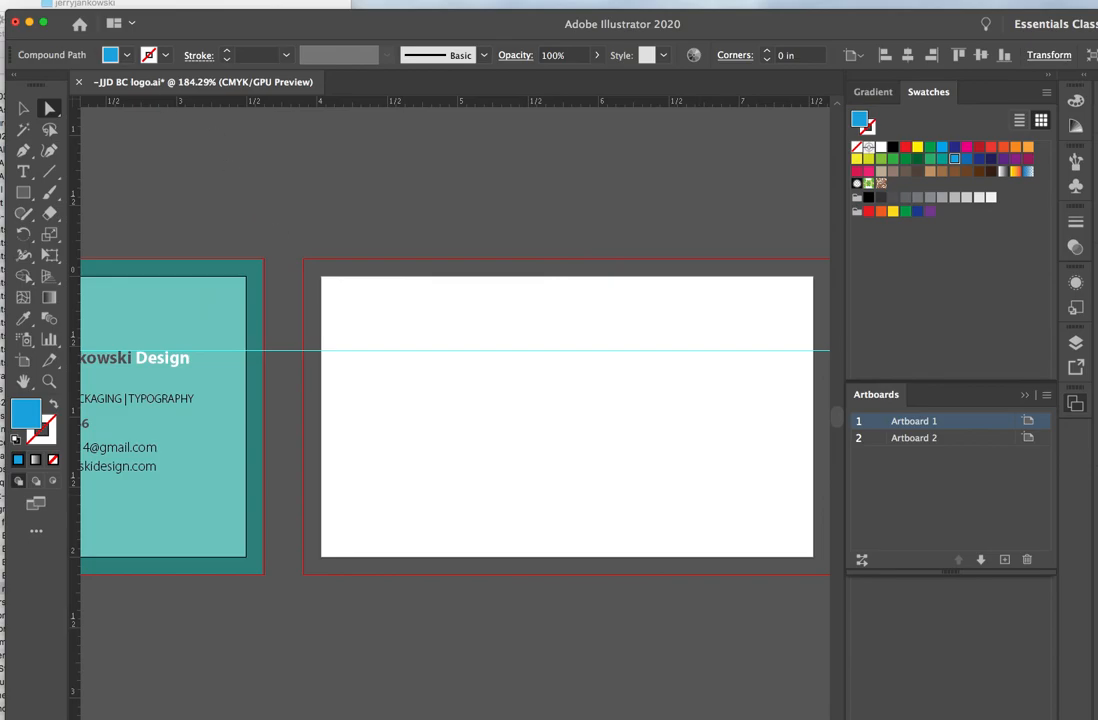
left_click(23, 192)
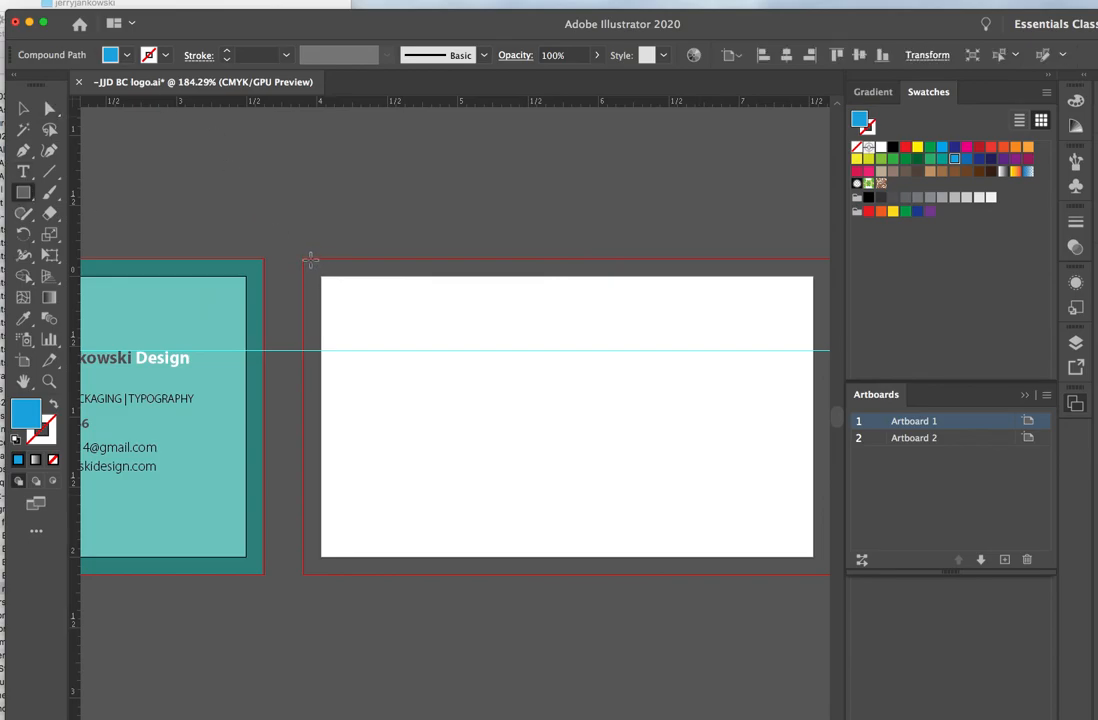
left_click_drag(305, 262, 747, 575)
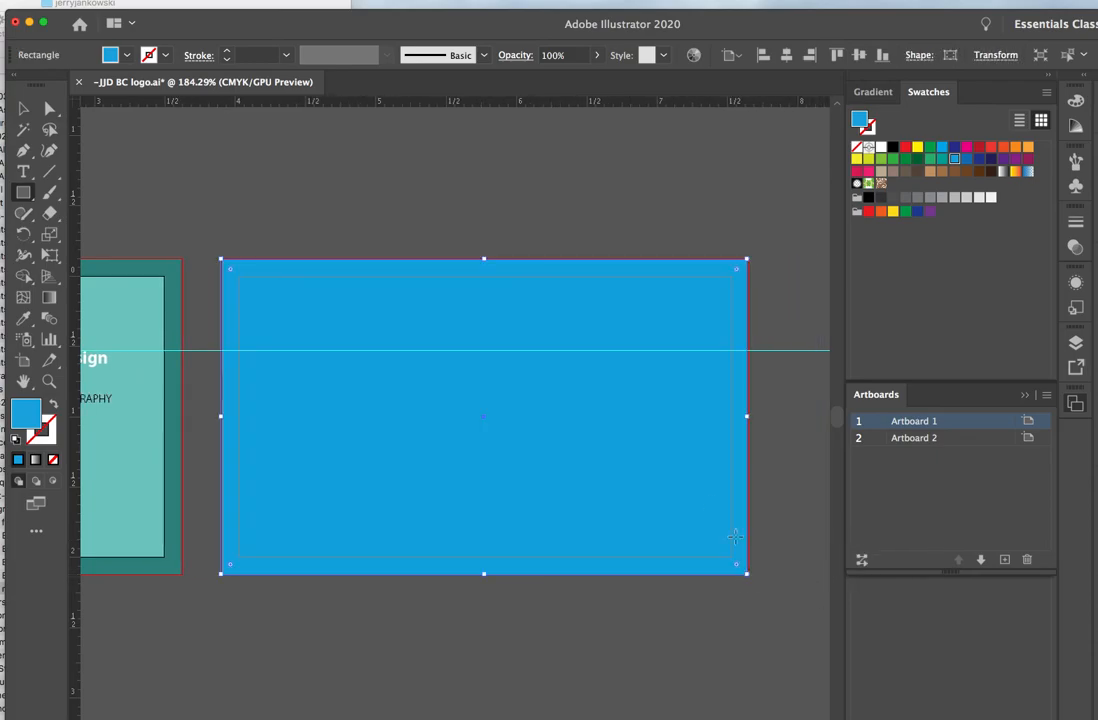
left_click(20, 108)
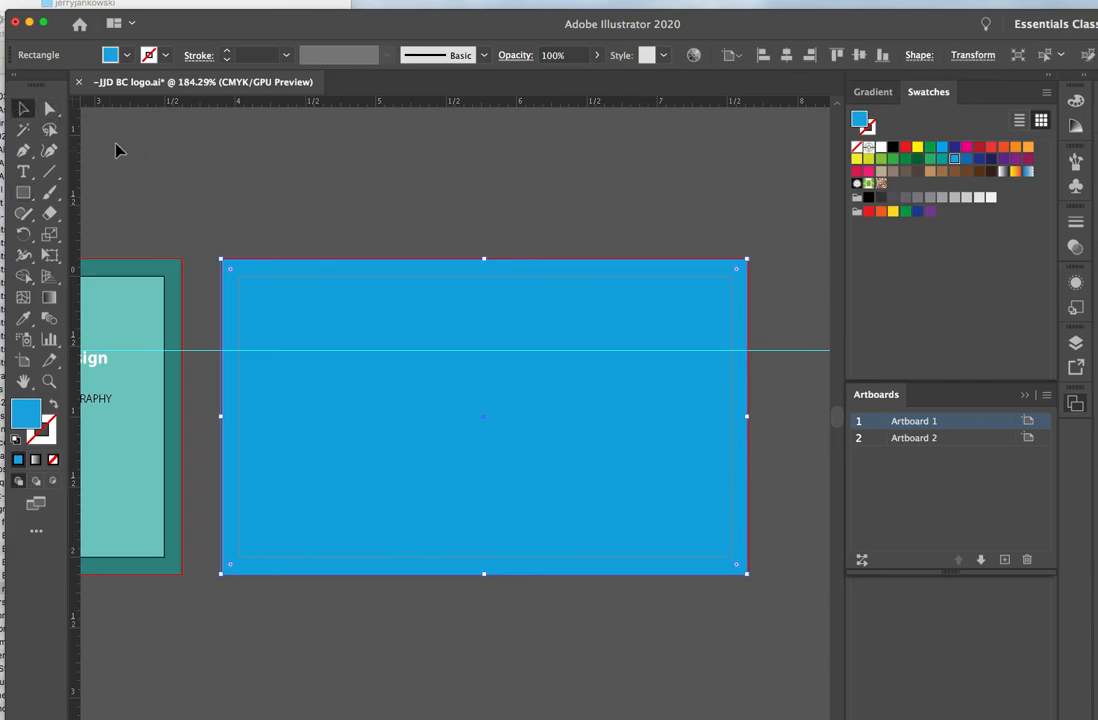
left_click(118, 147)
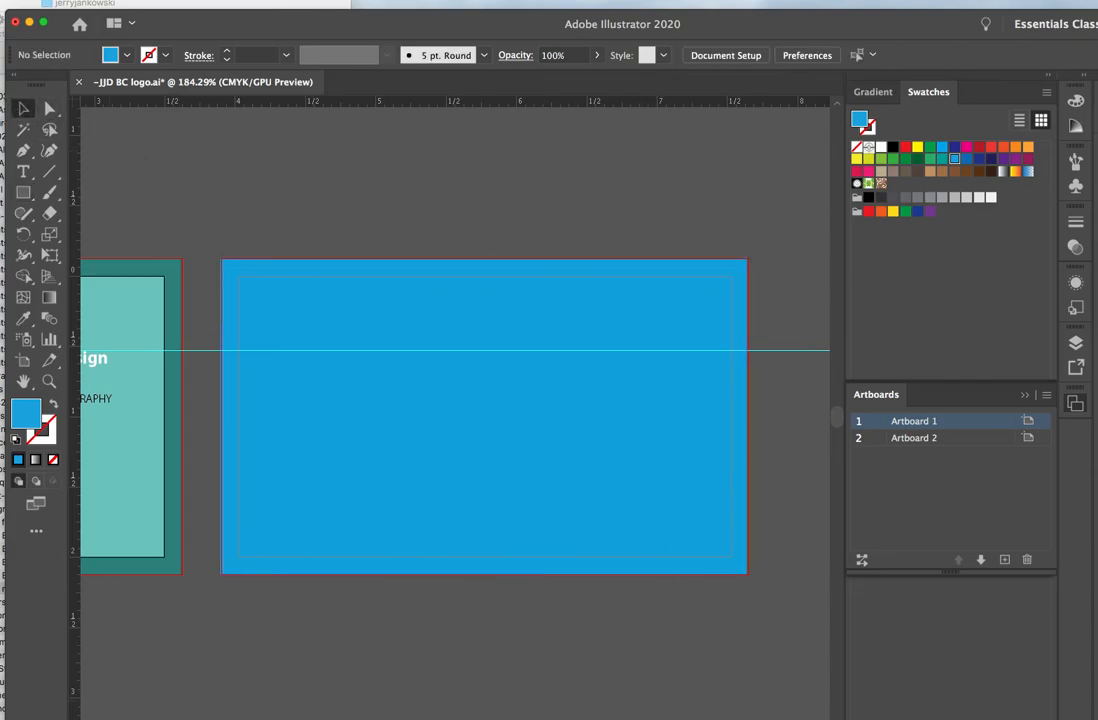
Copy the JJD logo onto the blue artboard, place it near the center with its top on the horizontal guide, and deselect it.
scroll(455, 400, "left", 10)
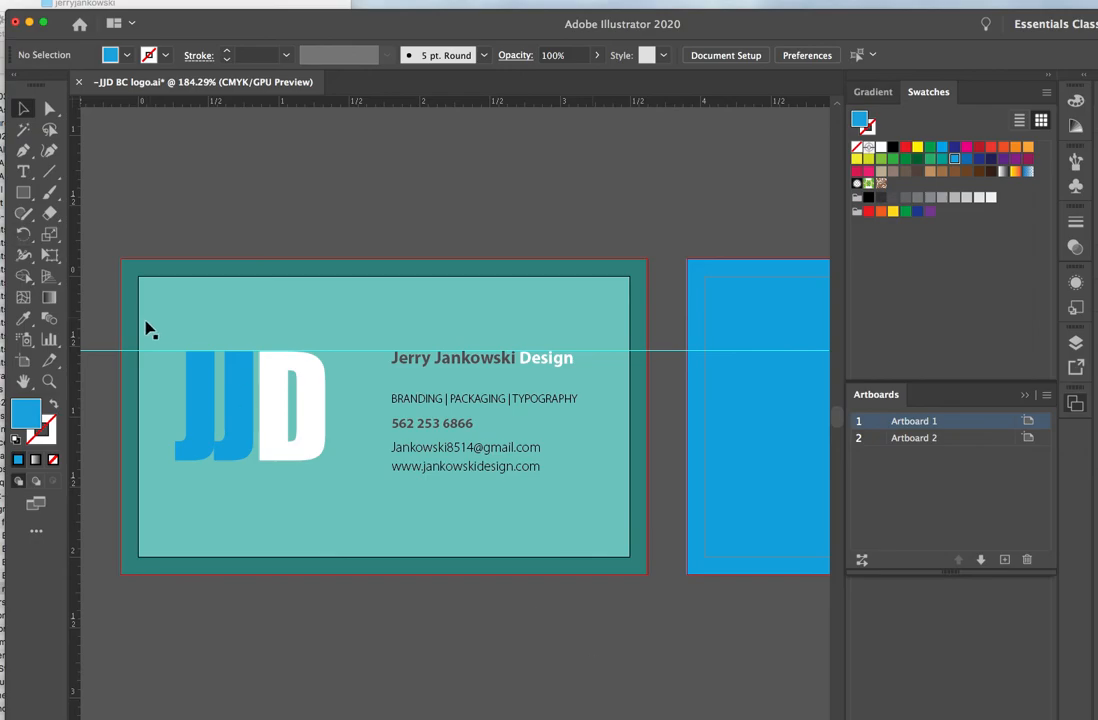
left_click(196, 407)
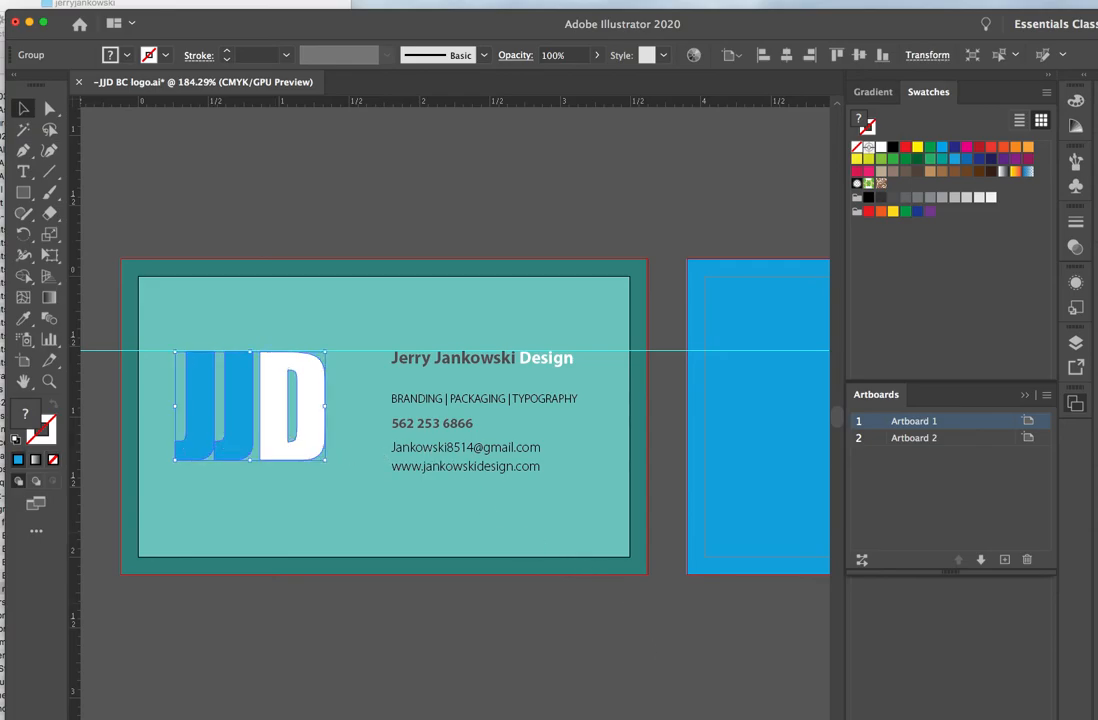
scroll(455, 415, "right", 5)
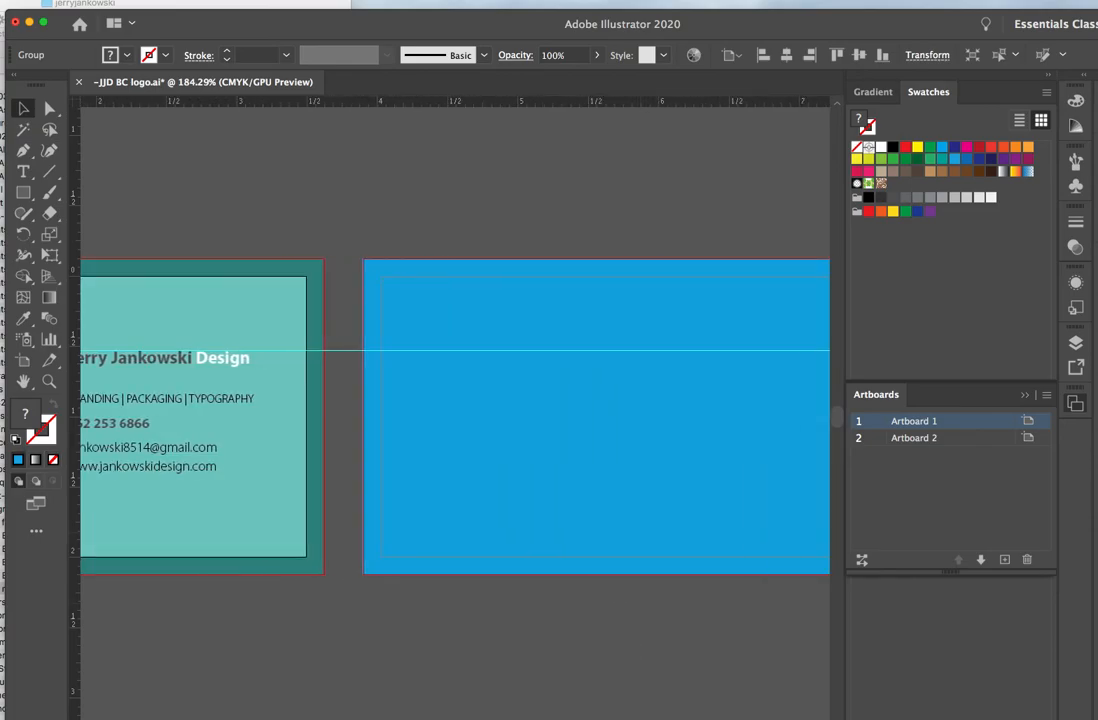
scroll(435, 432, "right", 8)
scroll(435, 432, "left", 4)
left_click(377, 408)
key("ctrl+v")
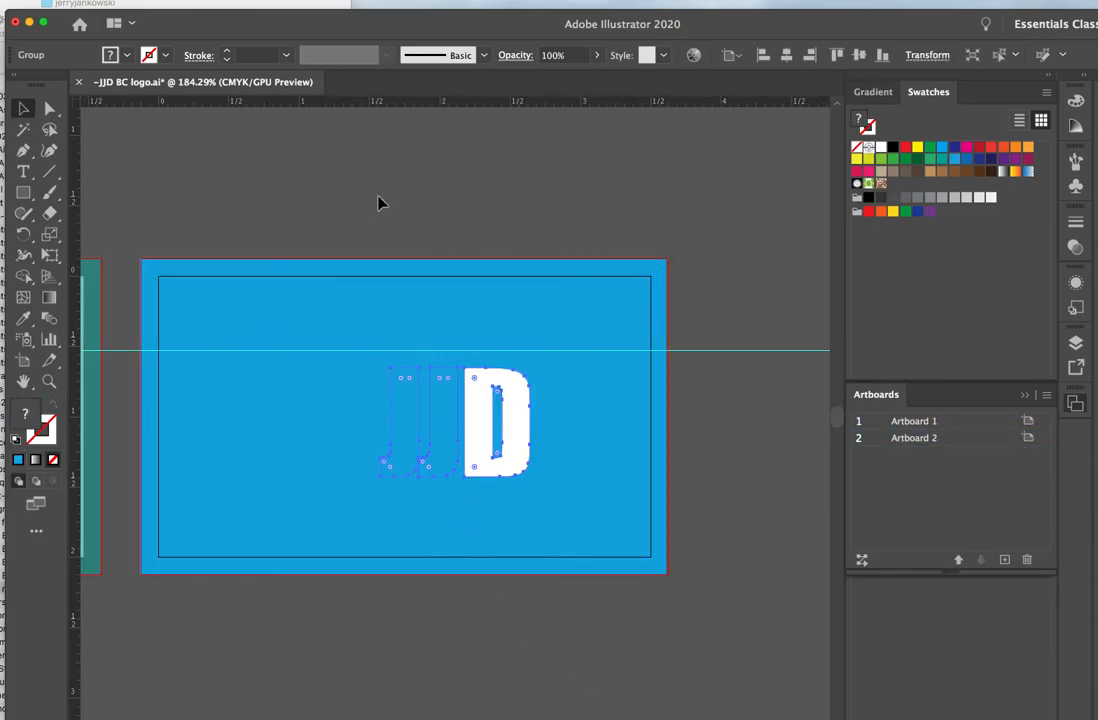
left_click_drag(490, 397, 421, 382)
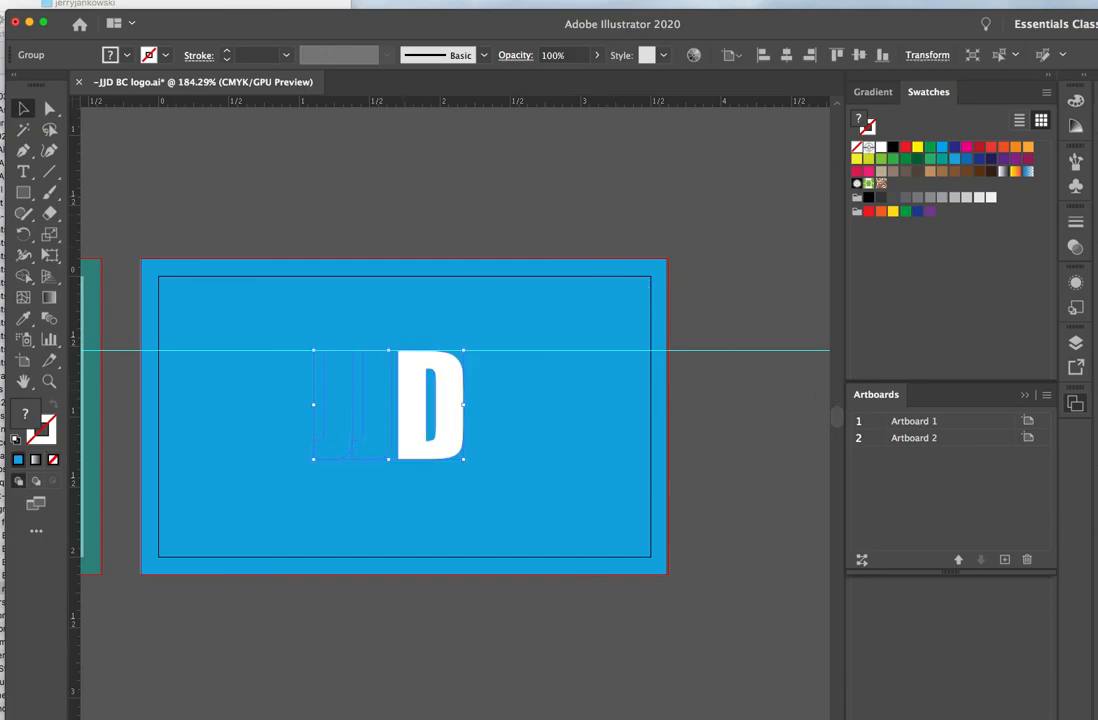
scroll(450, 400, "left", 10)
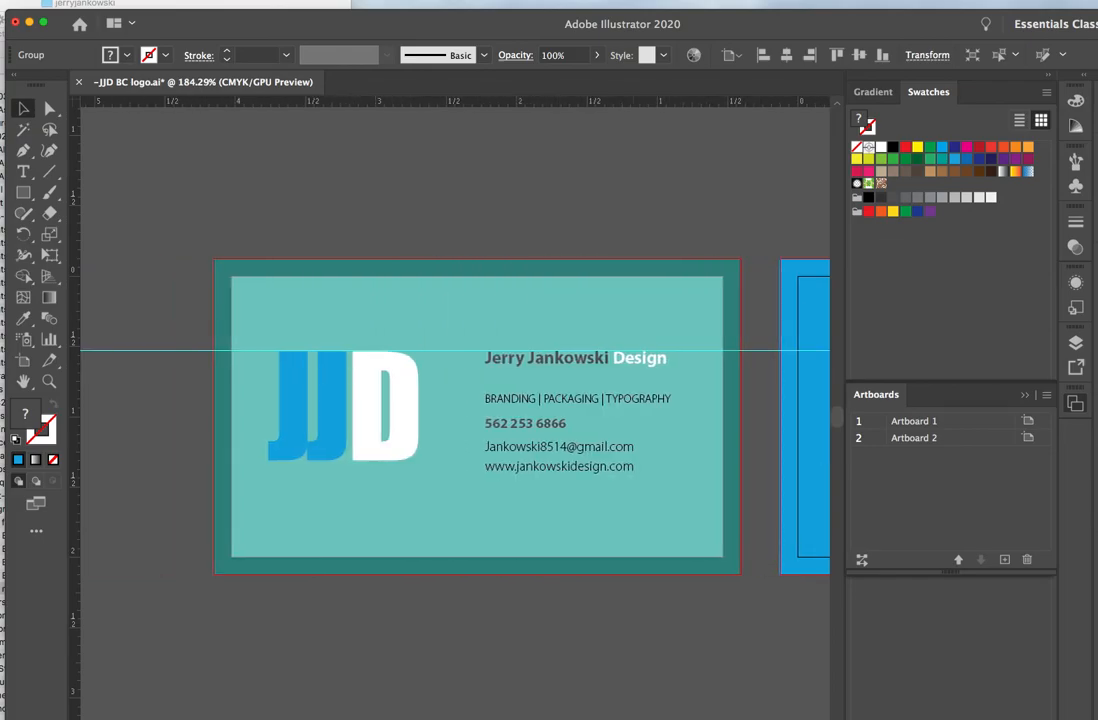
scroll(450, 400, "right", 6)
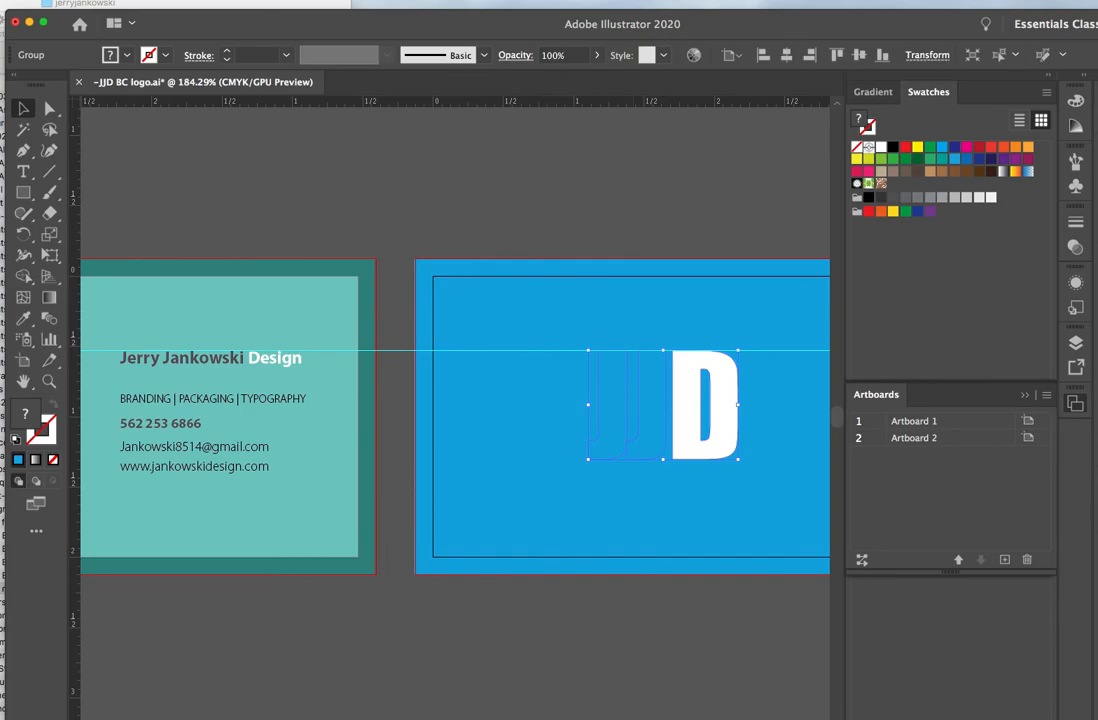
left_click(613, 216)
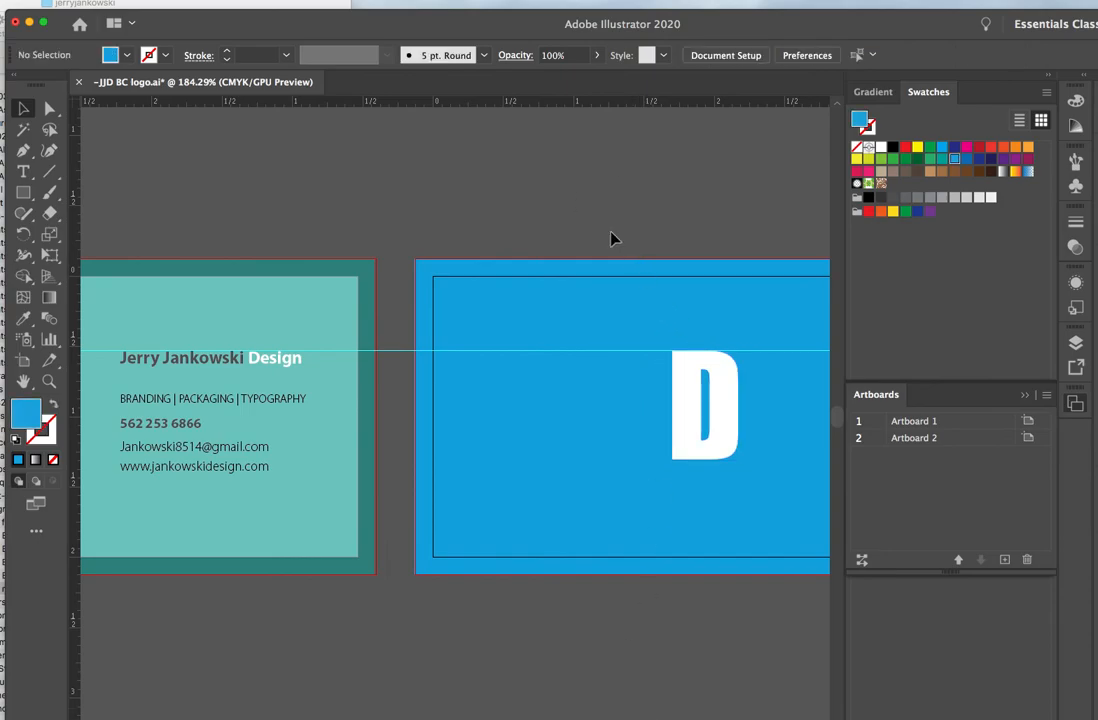
Fill both J letters of the logo copy on the blue artboard with dark gray and deselect them.
left_click(612, 408)
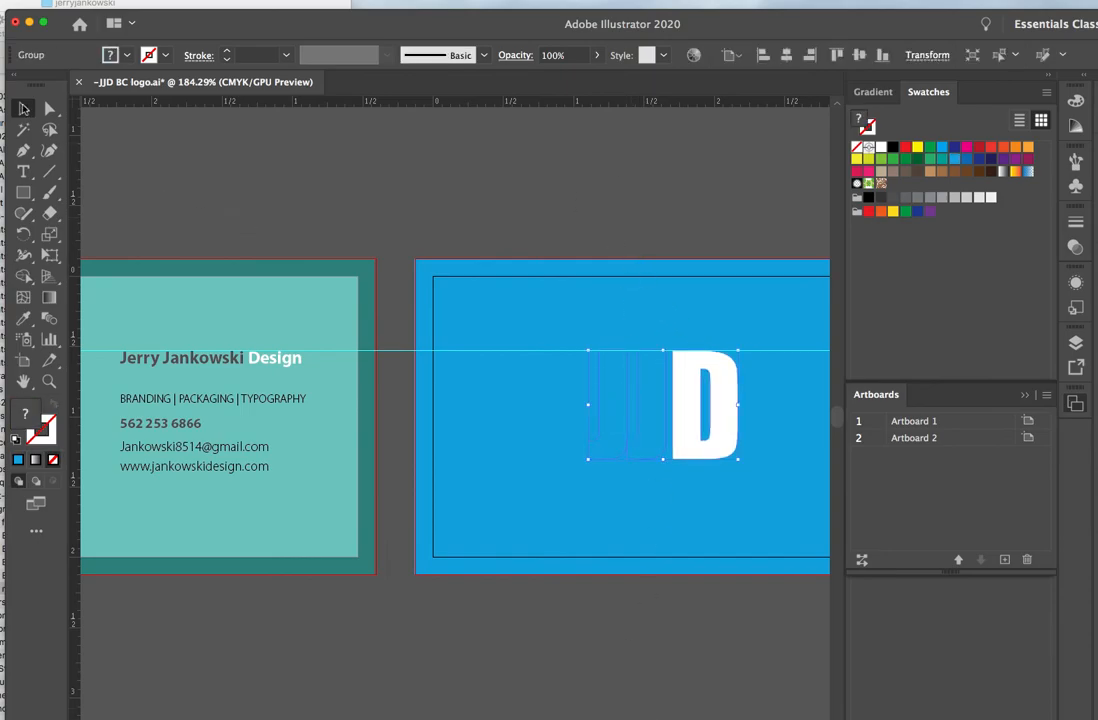
left_click(50, 110)
left_click(603, 372)
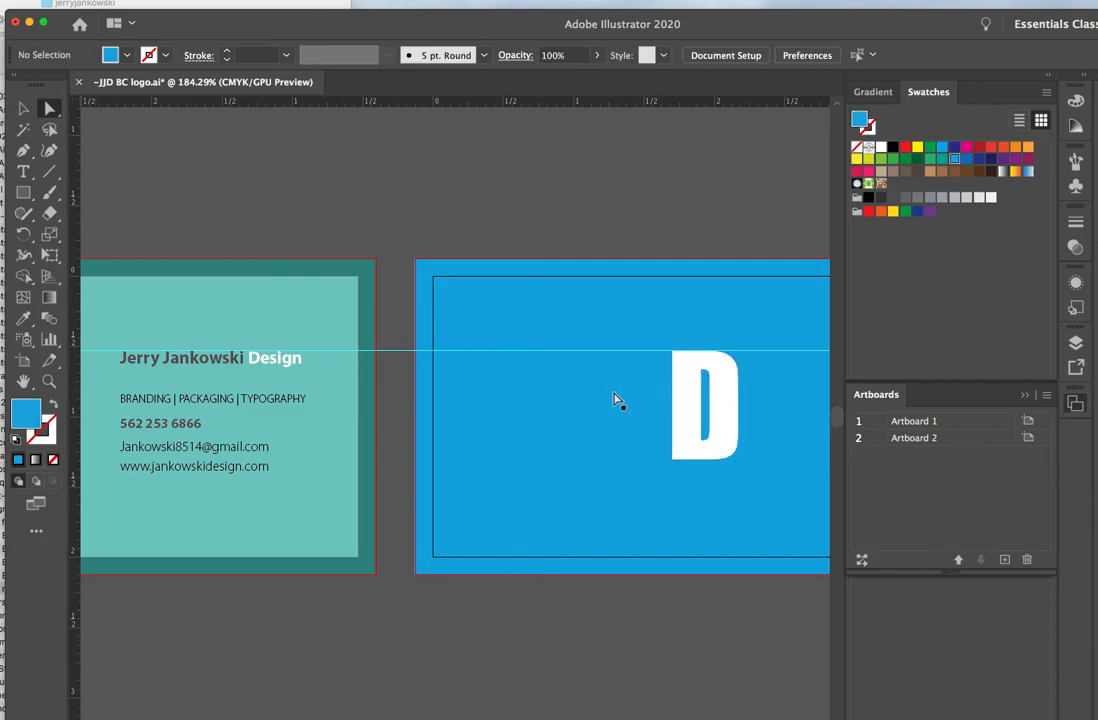
left_click(615, 400)
left_click(647, 395, "shift")
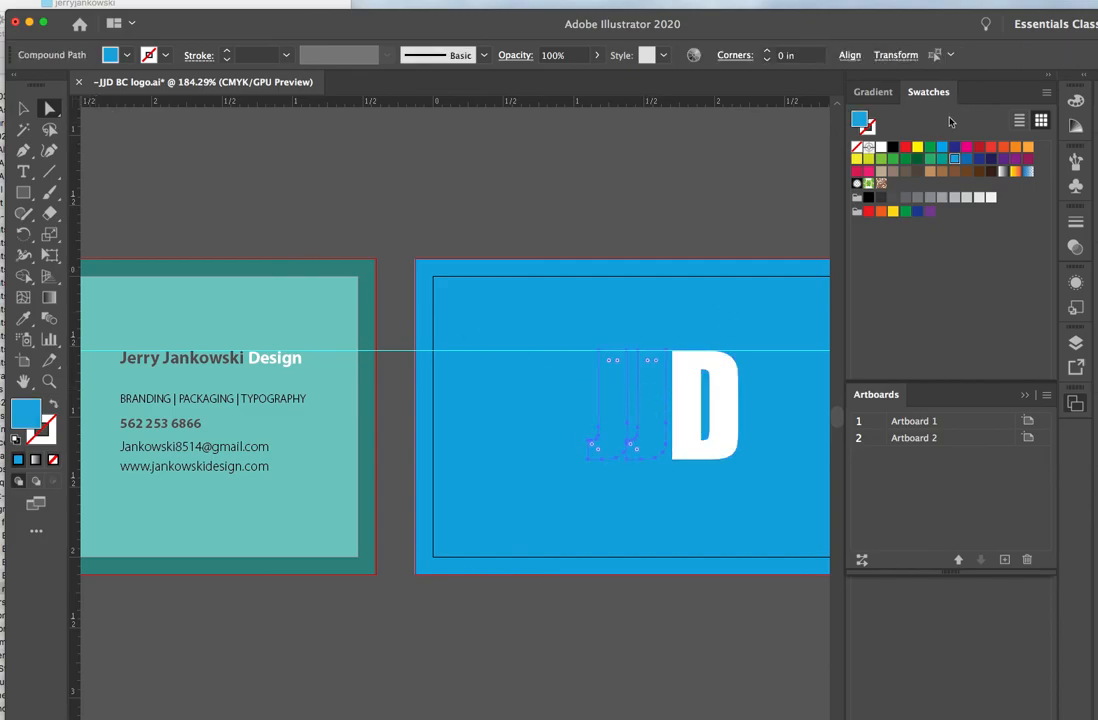
left_click(893, 197)
left_click(689, 194)
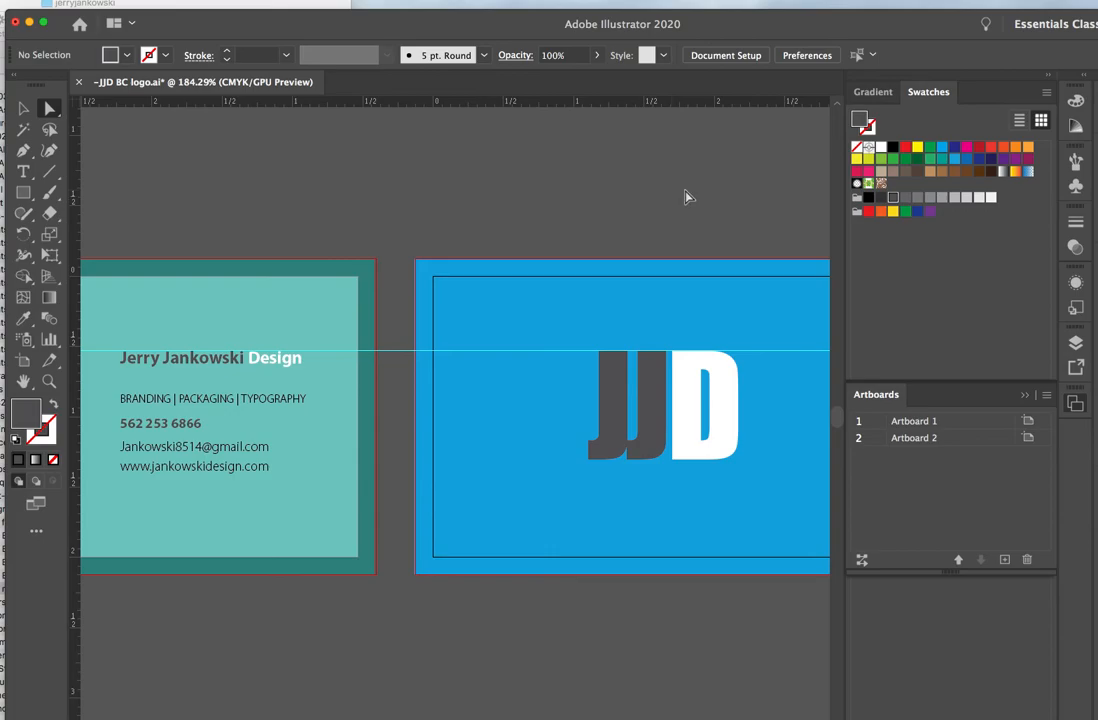
Scale the JJD logo on the blue artboard down proportionally to about 0.8 in wide and deselect it.
key("v")
left_click(712, 448)
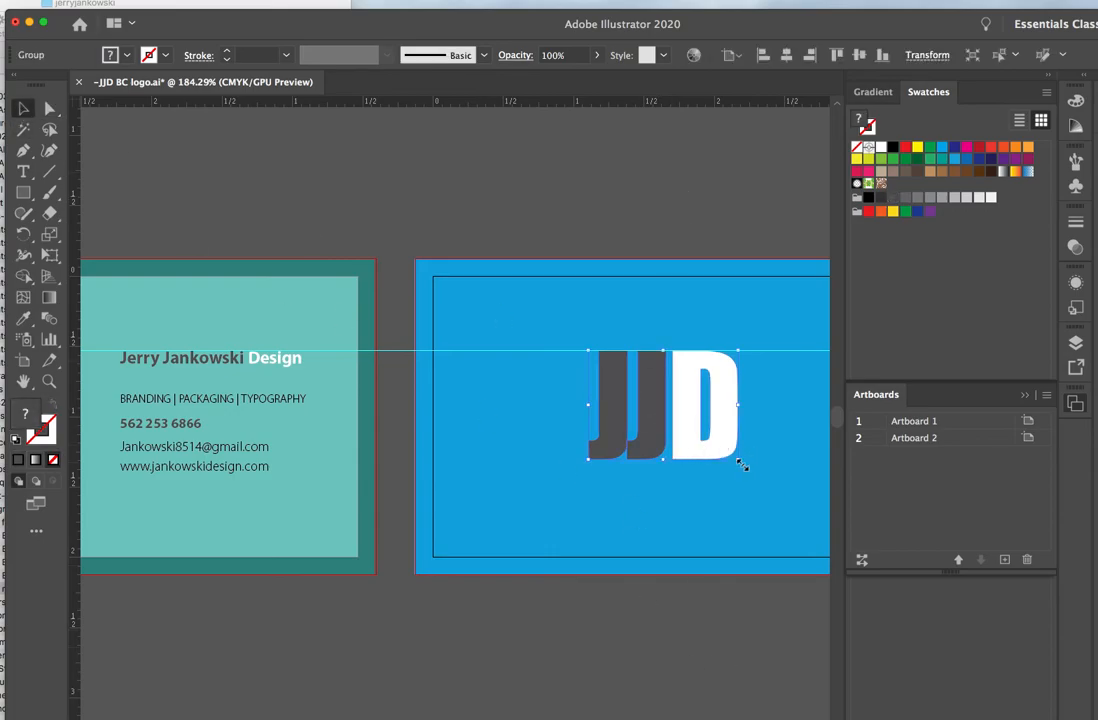
left_click_drag(738, 462, 710, 438)
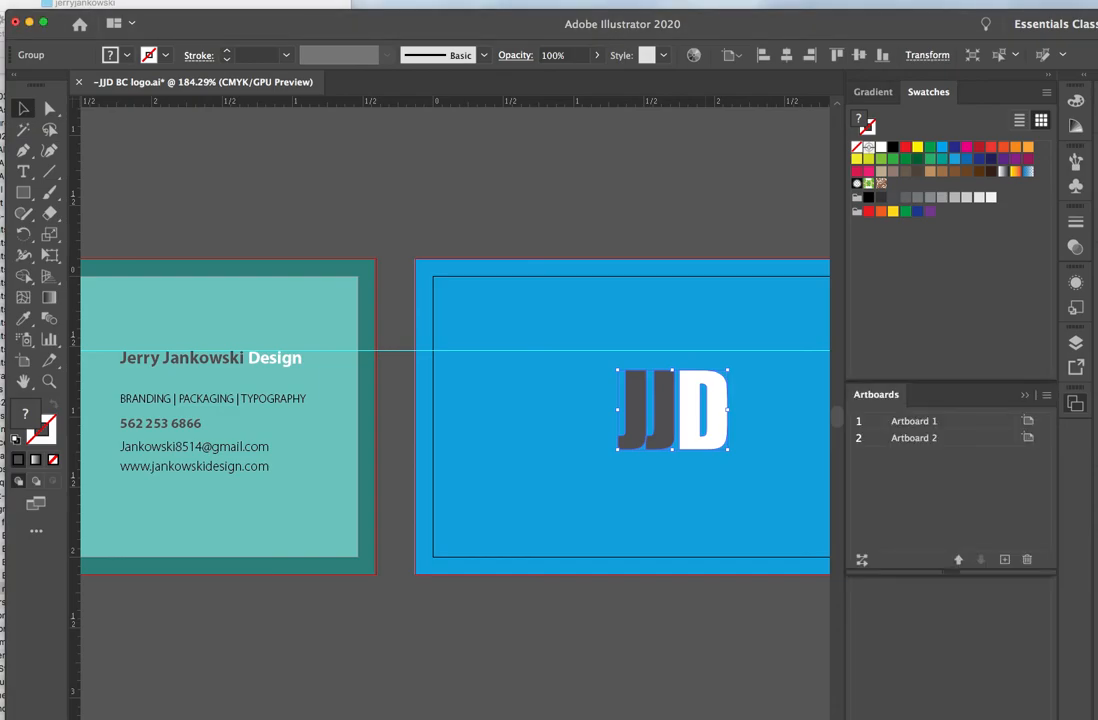
scroll(455, 415, "right", 5)
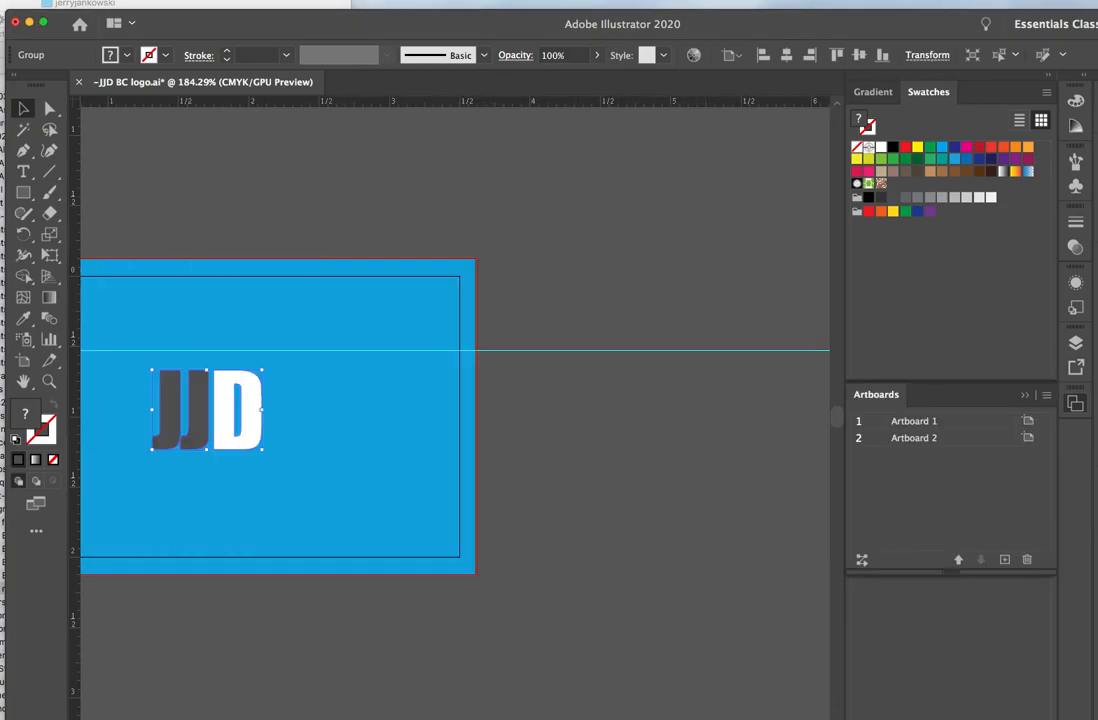
scroll(455, 415, "left", 2)
left_click(598, 680)
Select the blue rectangle and add two vertical guides, one slightly right of its center and one at its horizontal center.
left_click(579, 467)
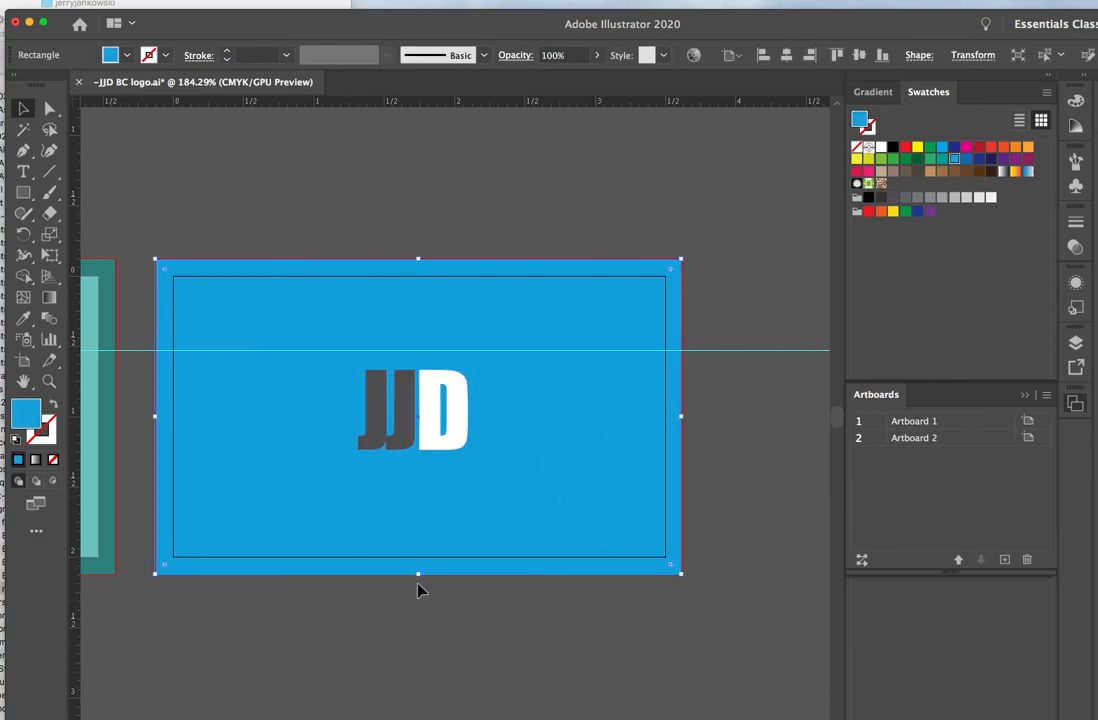
left_click(80, 454)
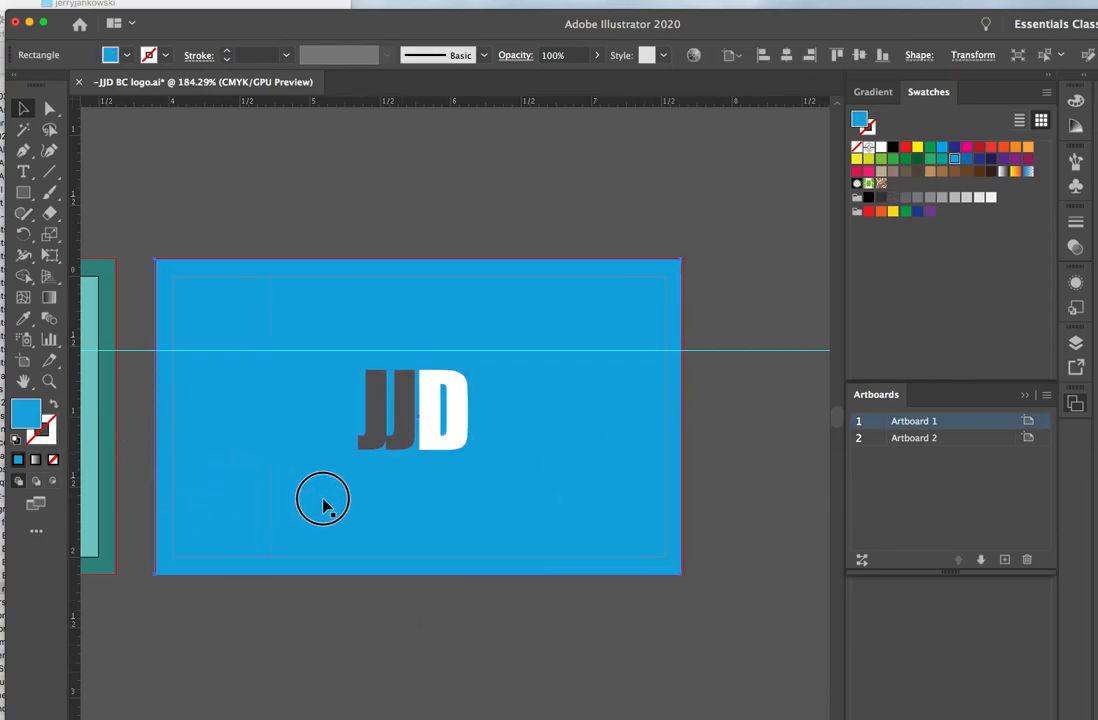
left_click(432, 515)
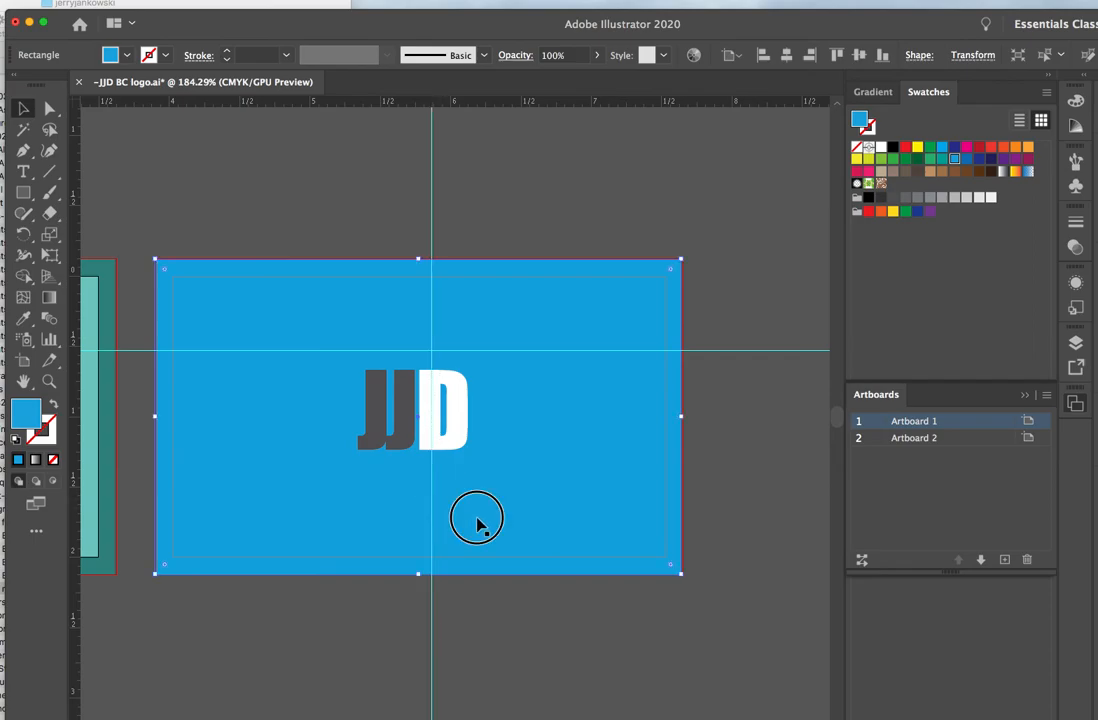
left_click(429, 632)
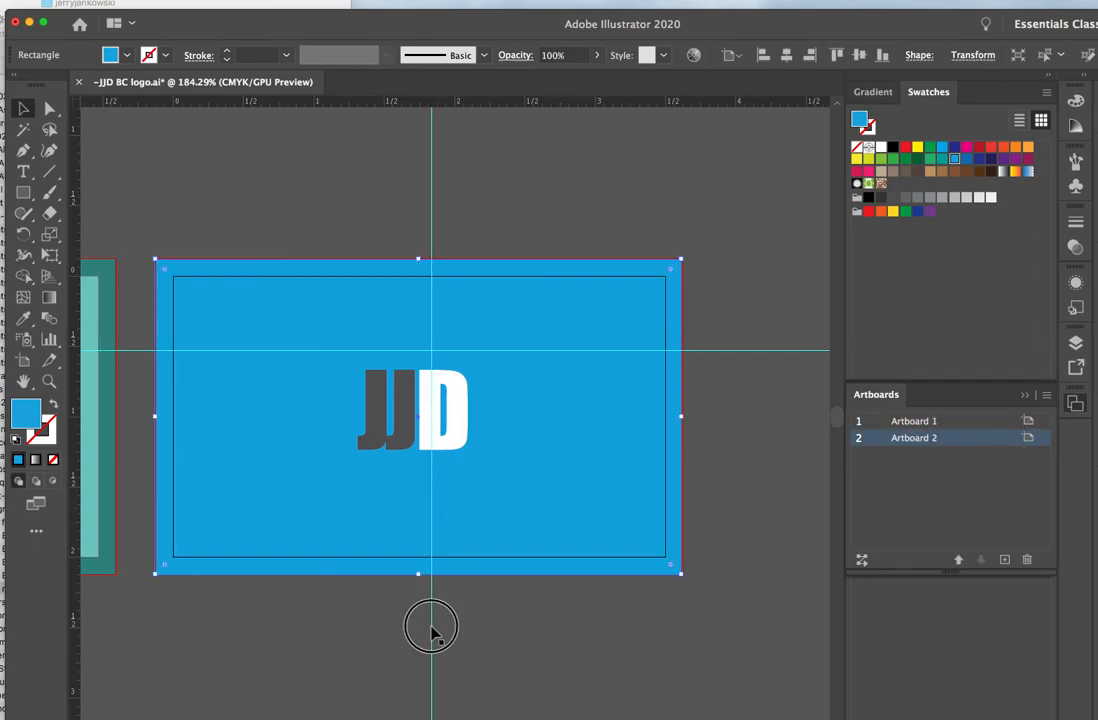
left_click(456, 527)
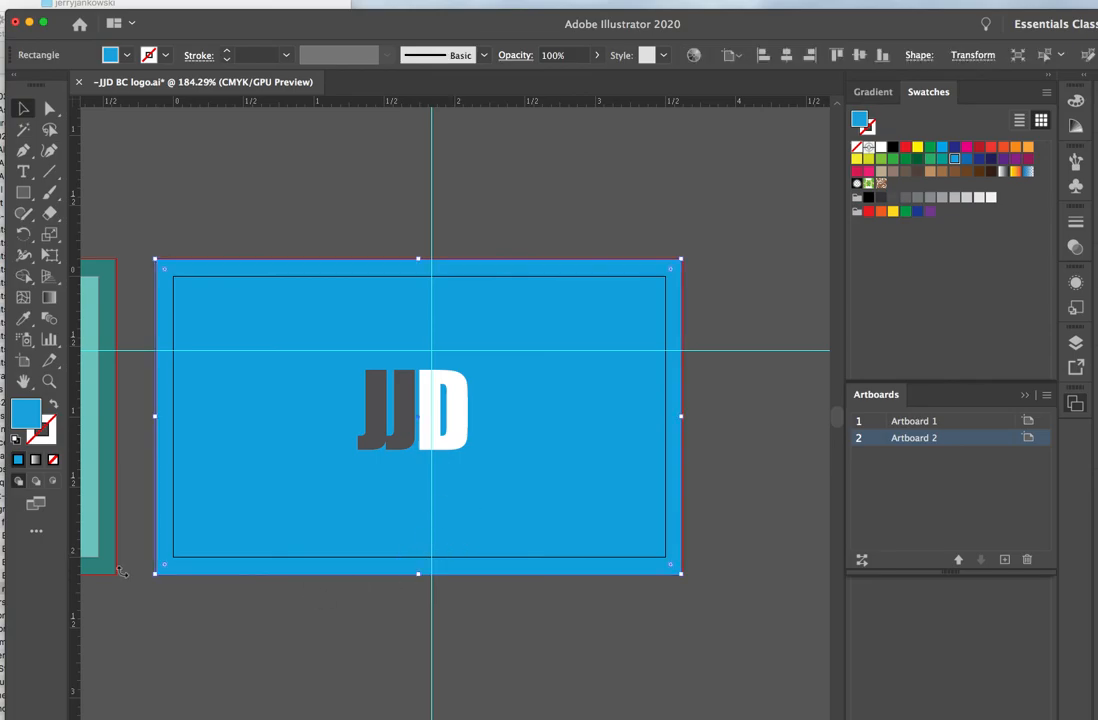
left_click_drag(76, 605, 418, 637)
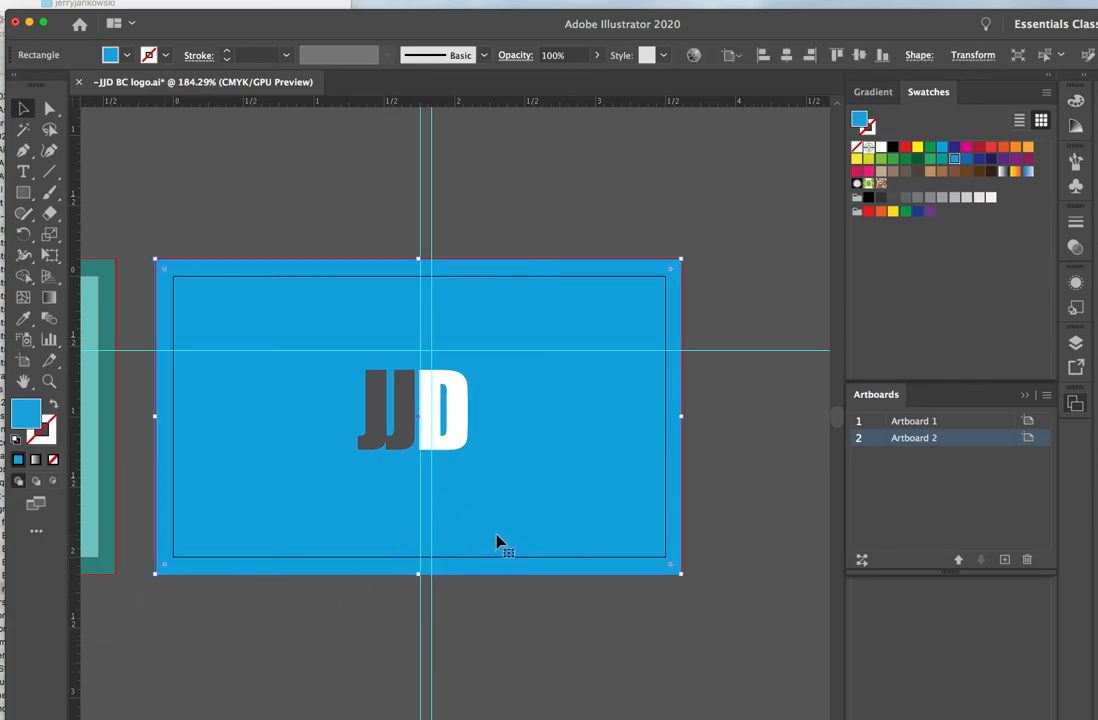
Add two horizontal guides across the blue rectangle, one slightly above its middle and one at its vertical center.
left_click(603, 176)
left_click_drag(634, 406, 634, 410)
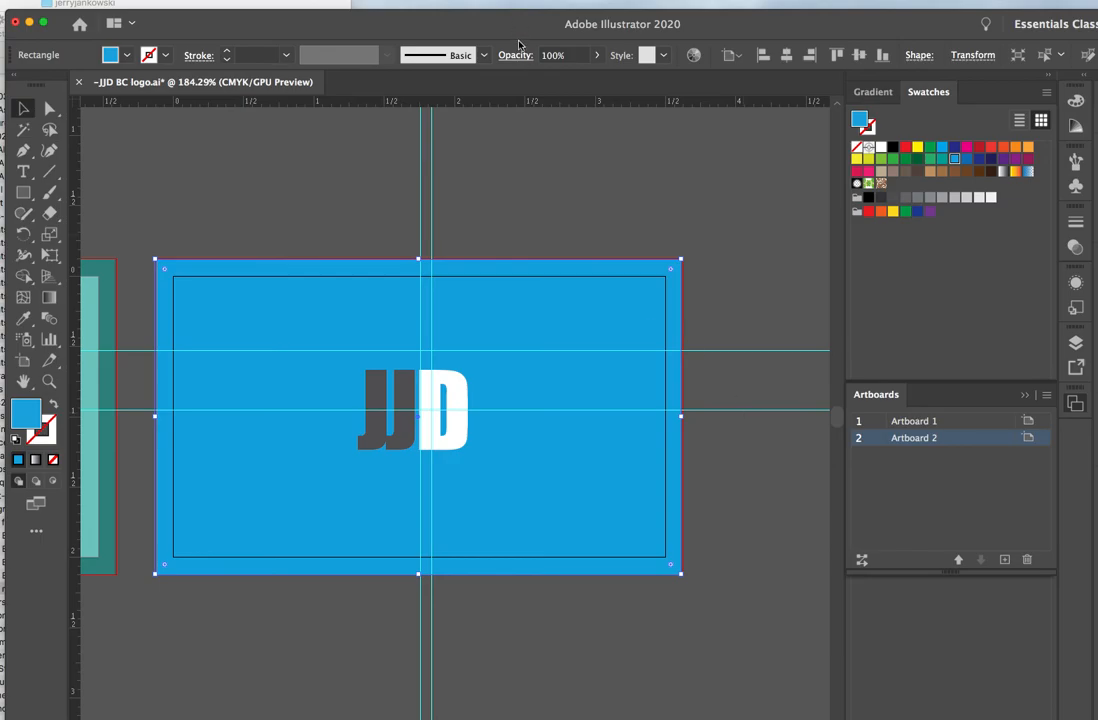
left_click(502, 238)
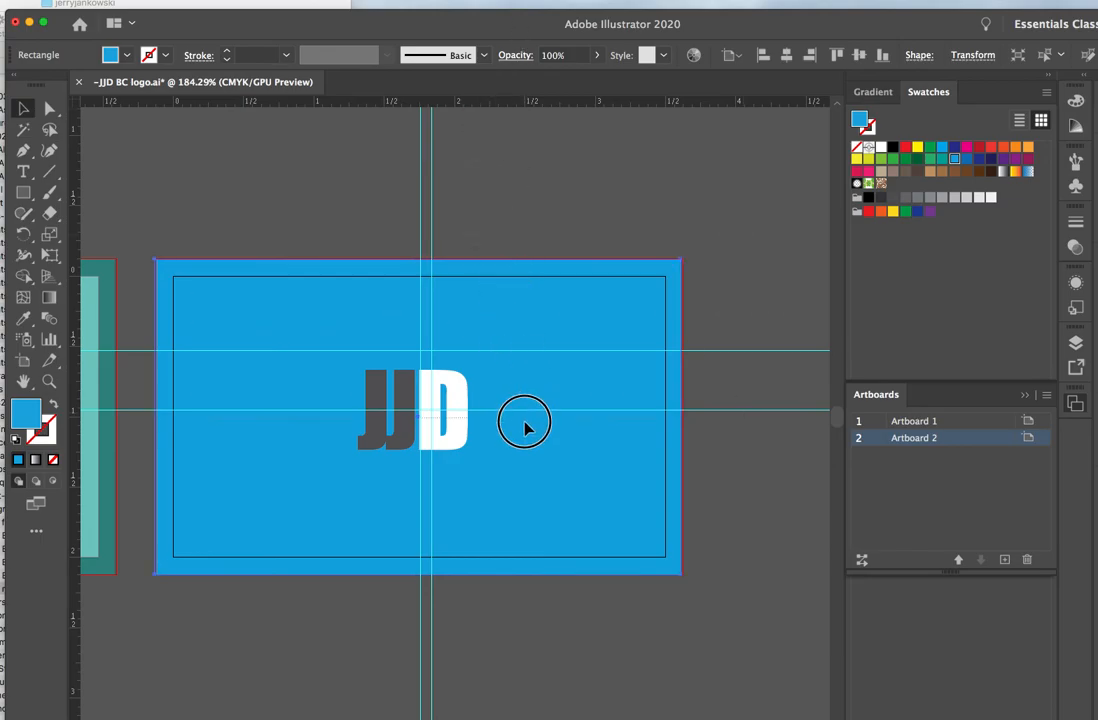
left_click_drag(527, 419, 528, 417)
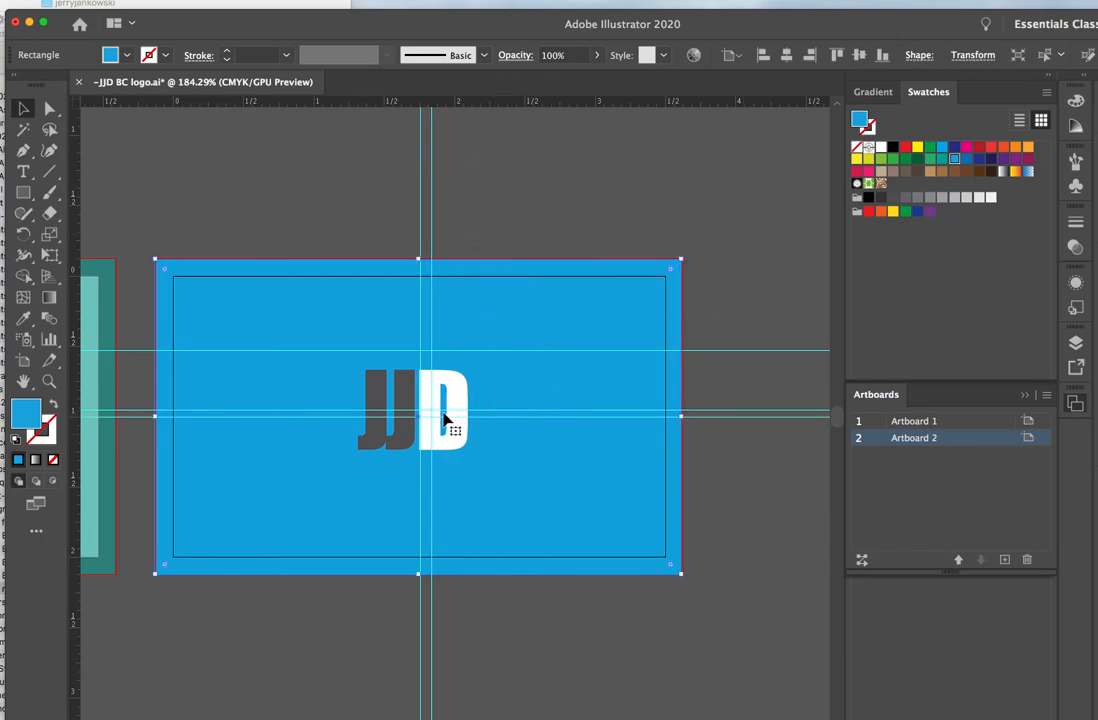
Move the JJD logo slightly right and down toward the crossing center guides on the blue artboard and deselect it.
mouse_move(452, 405)
left_mouse_down()
mouse_move(468, 415)
mouse_move(467, 392)
left_mouse_up()
left_click(527, 184)
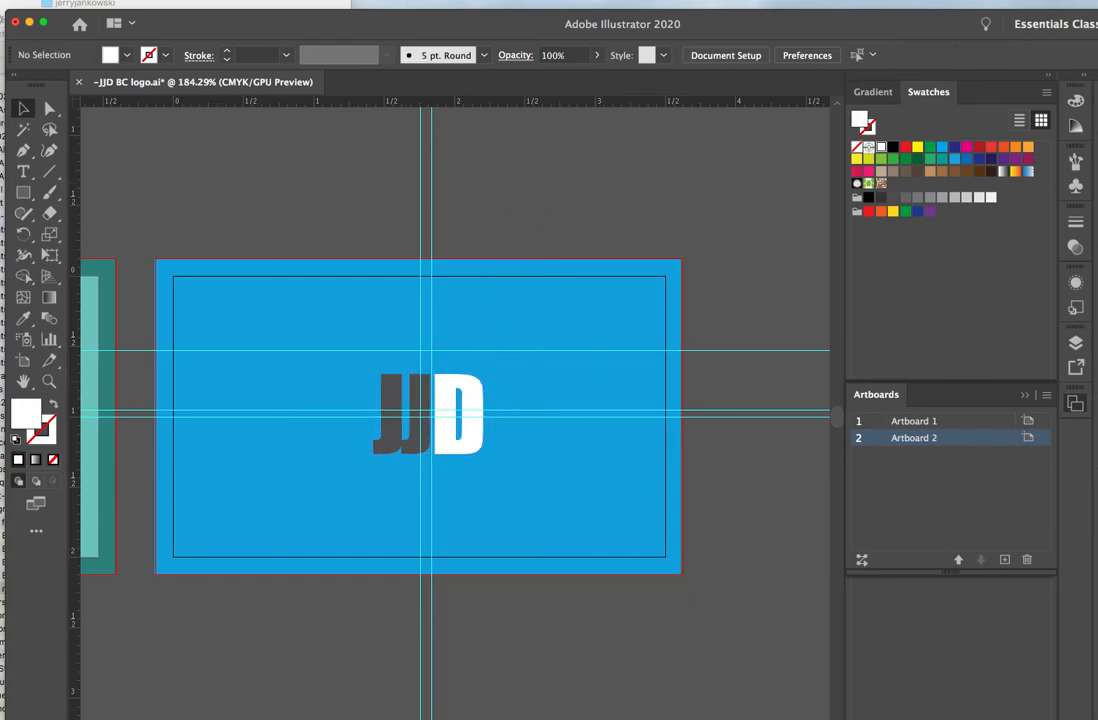
scroll(455, 410, "left", 10)
scroll(455, 410, "left", 6)
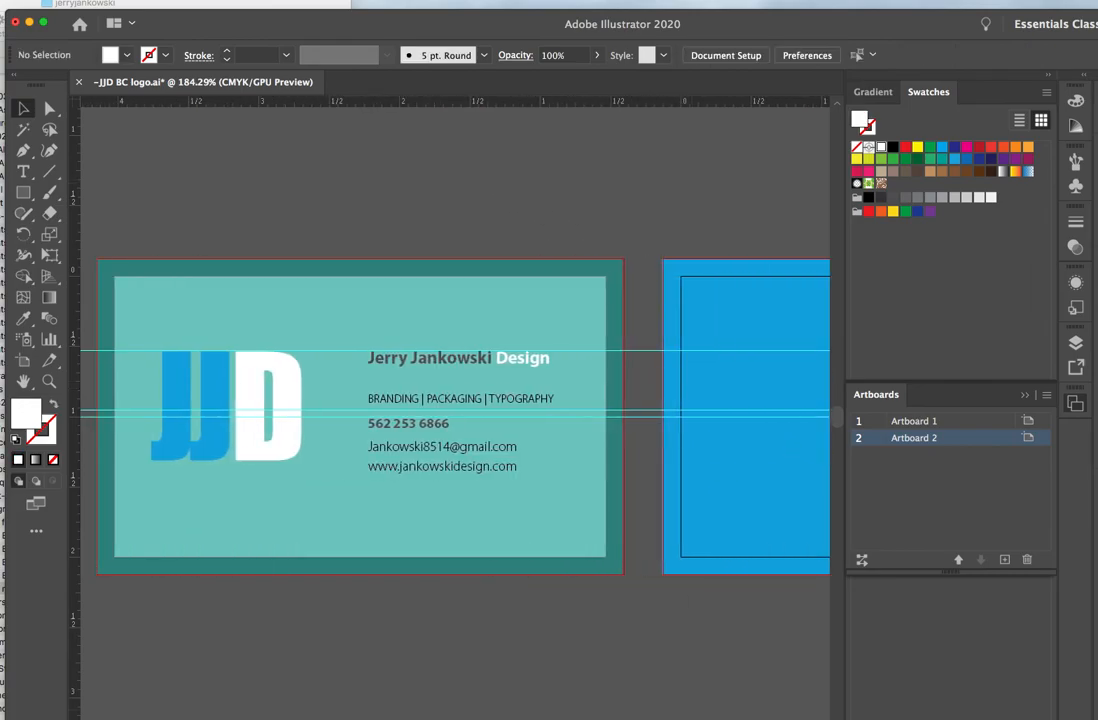
Save the document to the Desktop as -JJD BC logo.pdf in Adobe PDF format, including all artboards.
scroll(455, 410, "right", 2)
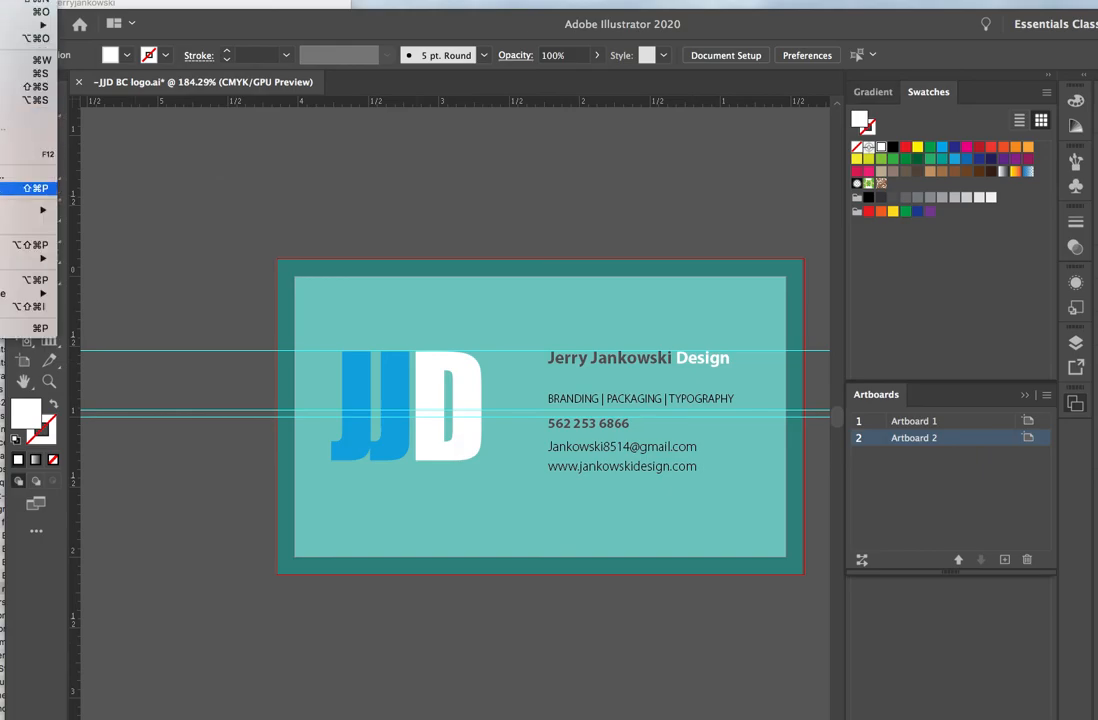
mouse_move(30, 210)
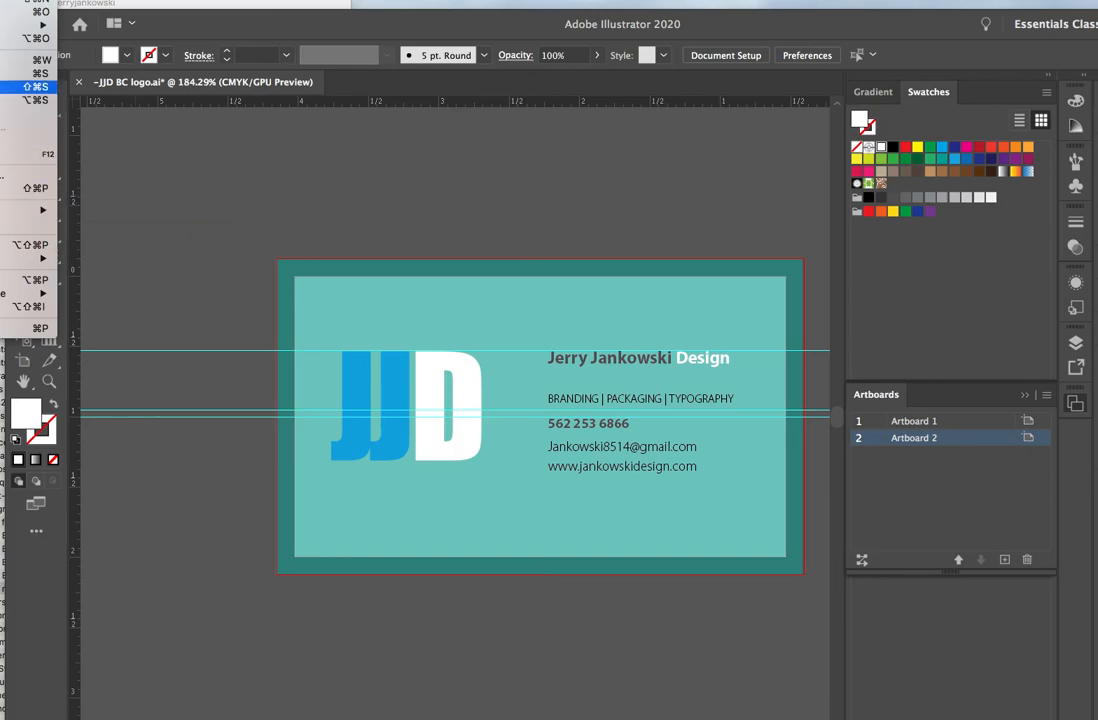
left_click(28, 87)
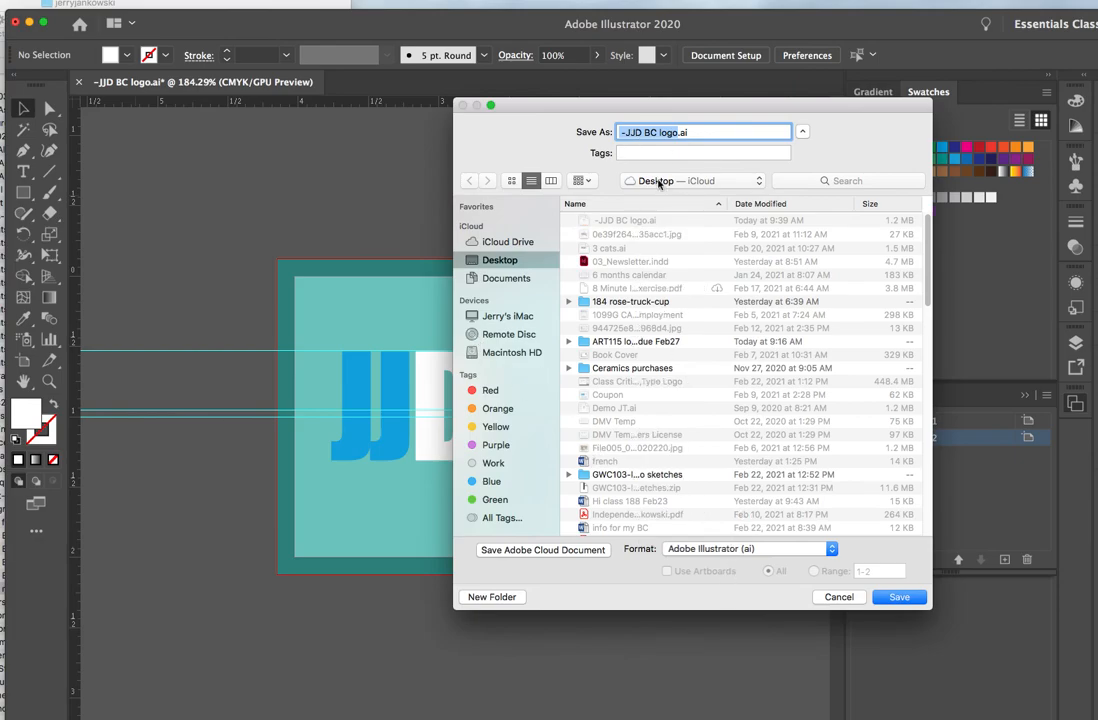
left_click(718, 549)
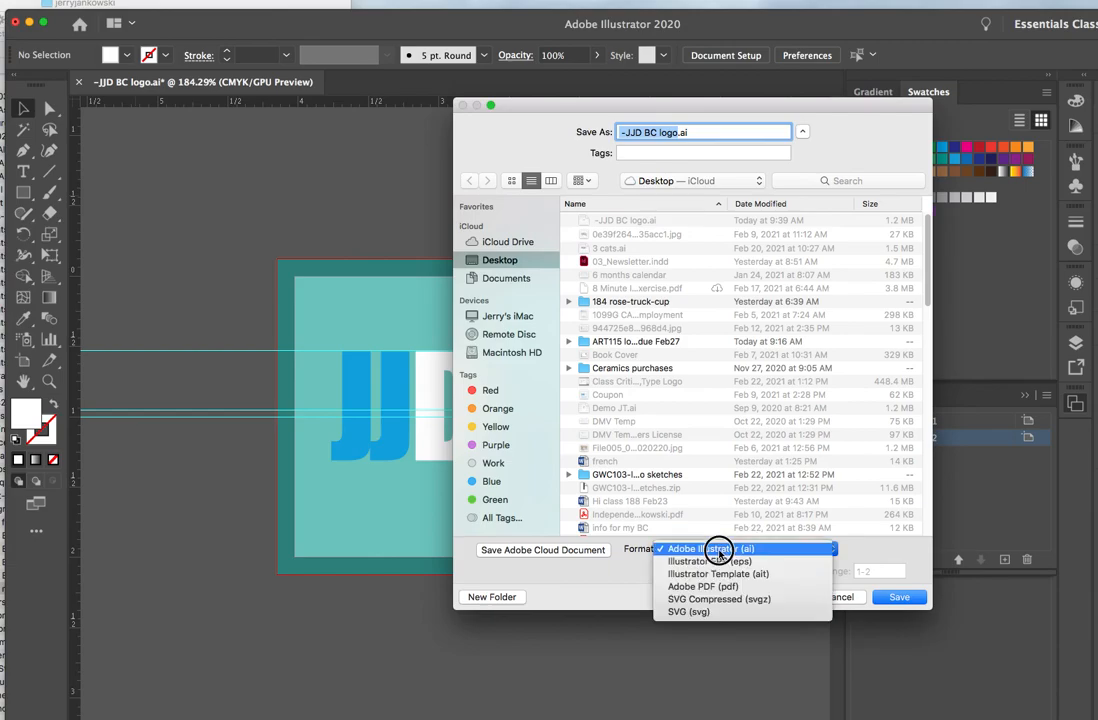
left_click(705, 586)
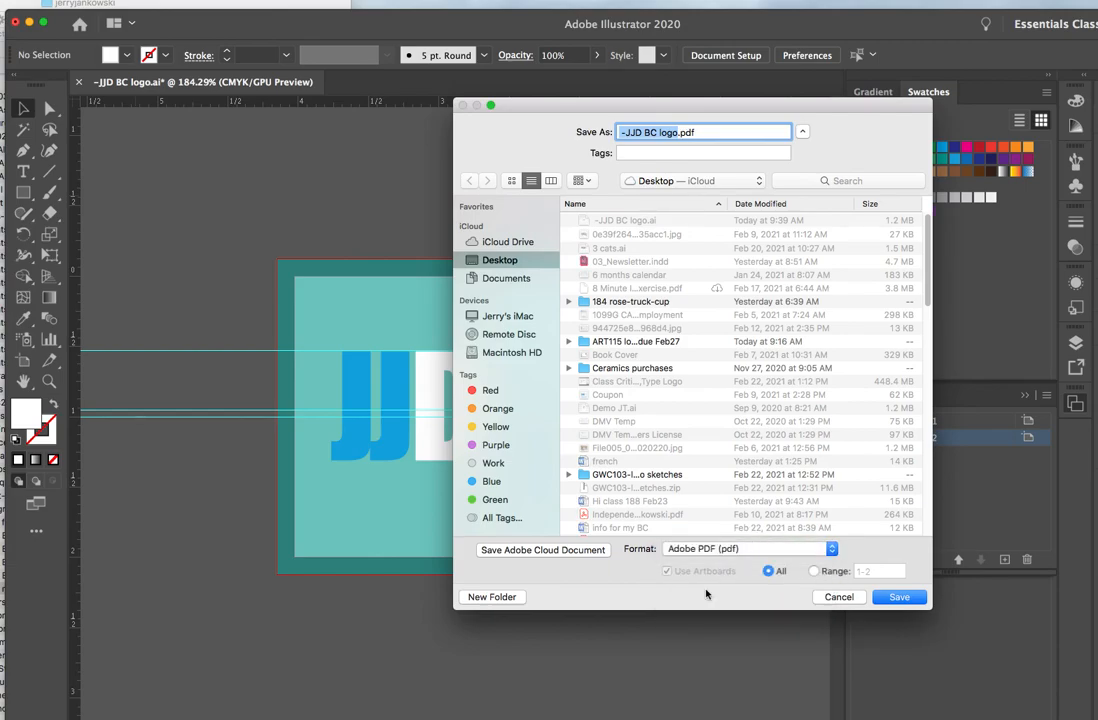
left_click(901, 597)
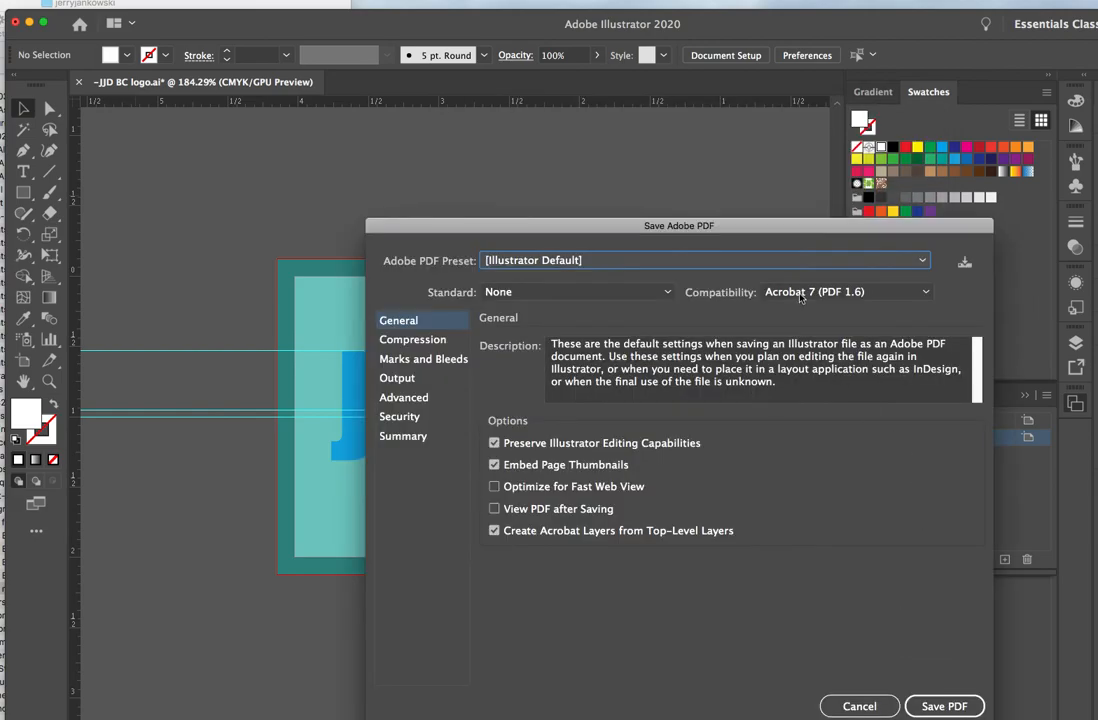
Save the PDF with Acrobat 8 (PDF 1.7) compatibility, all printer's marks and the document bleed settings.
left_click(800, 293)
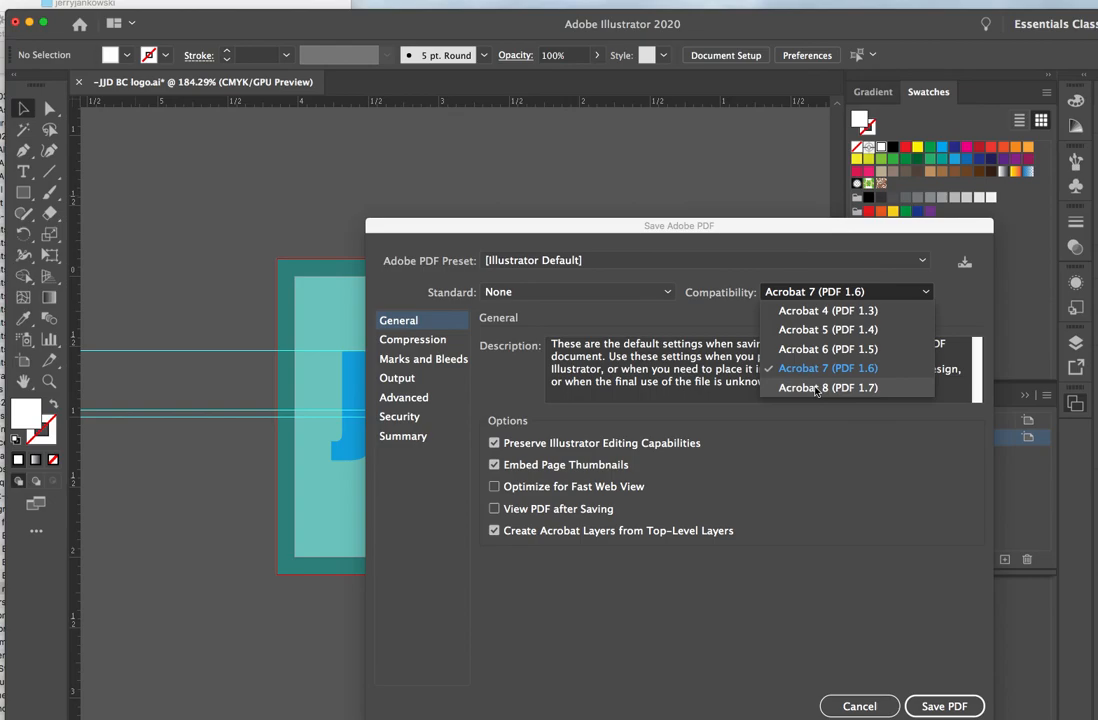
left_click(816, 388)
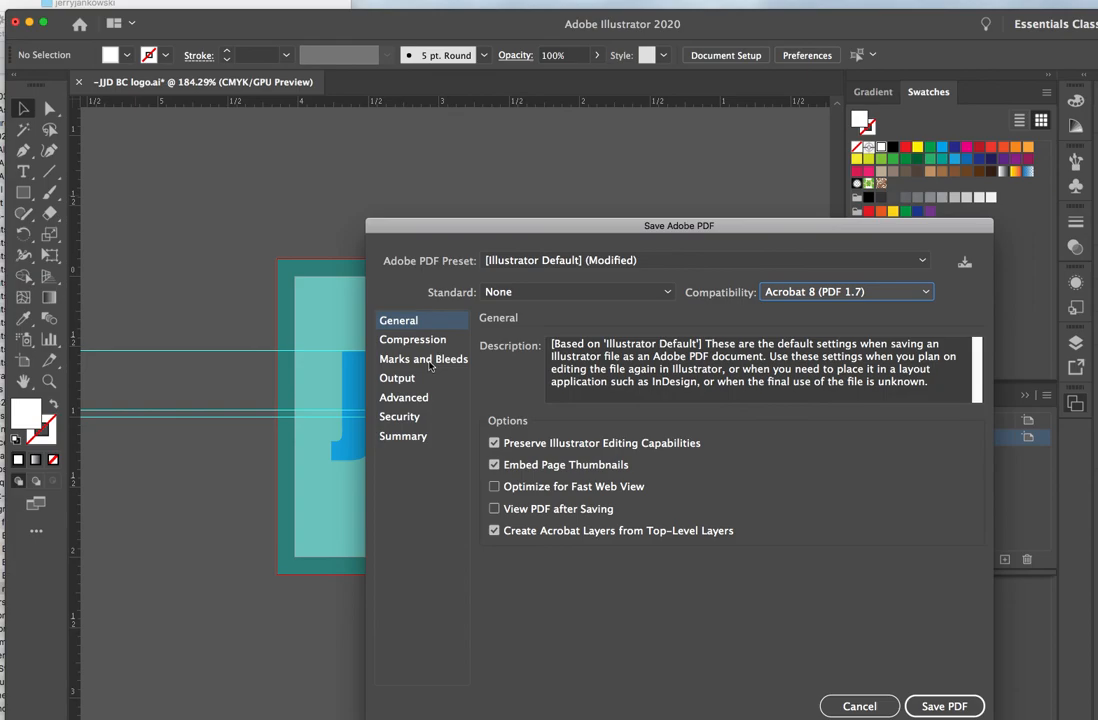
left_click(428, 362)
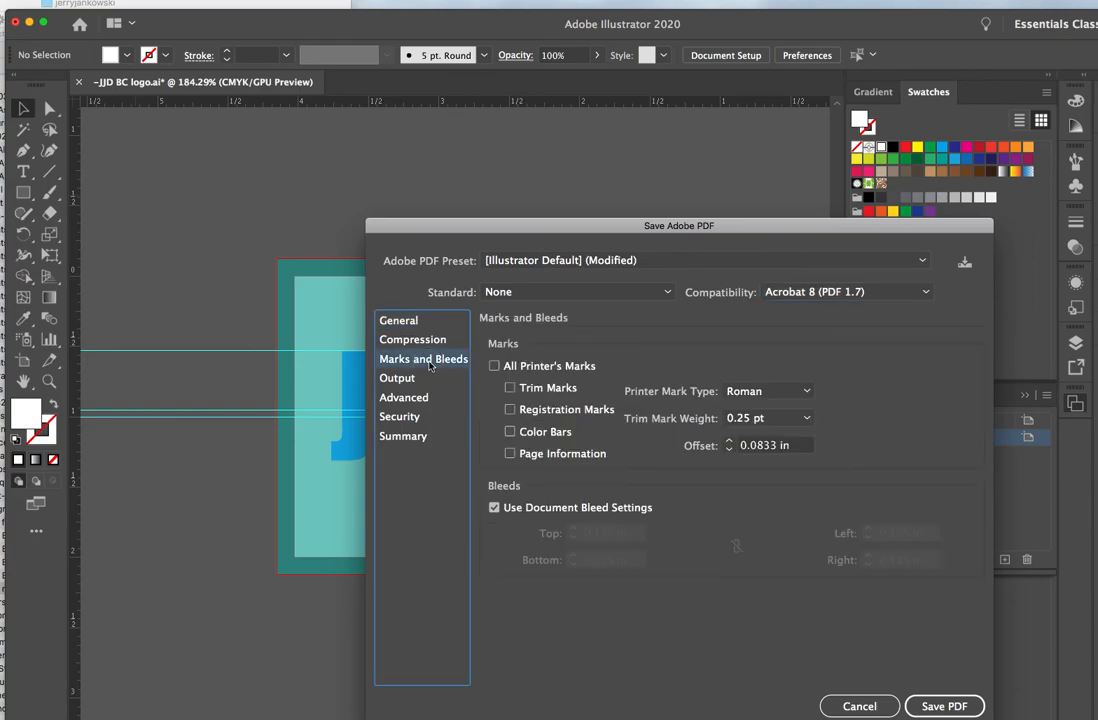
left_click(494, 366)
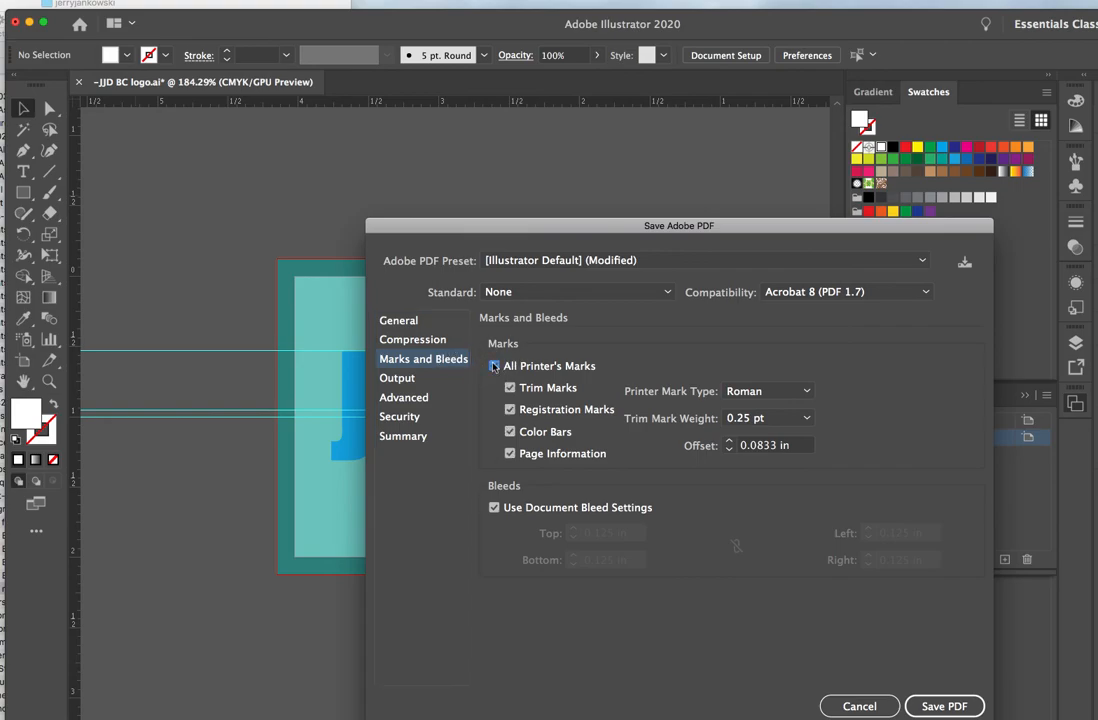
left_click(494, 507)
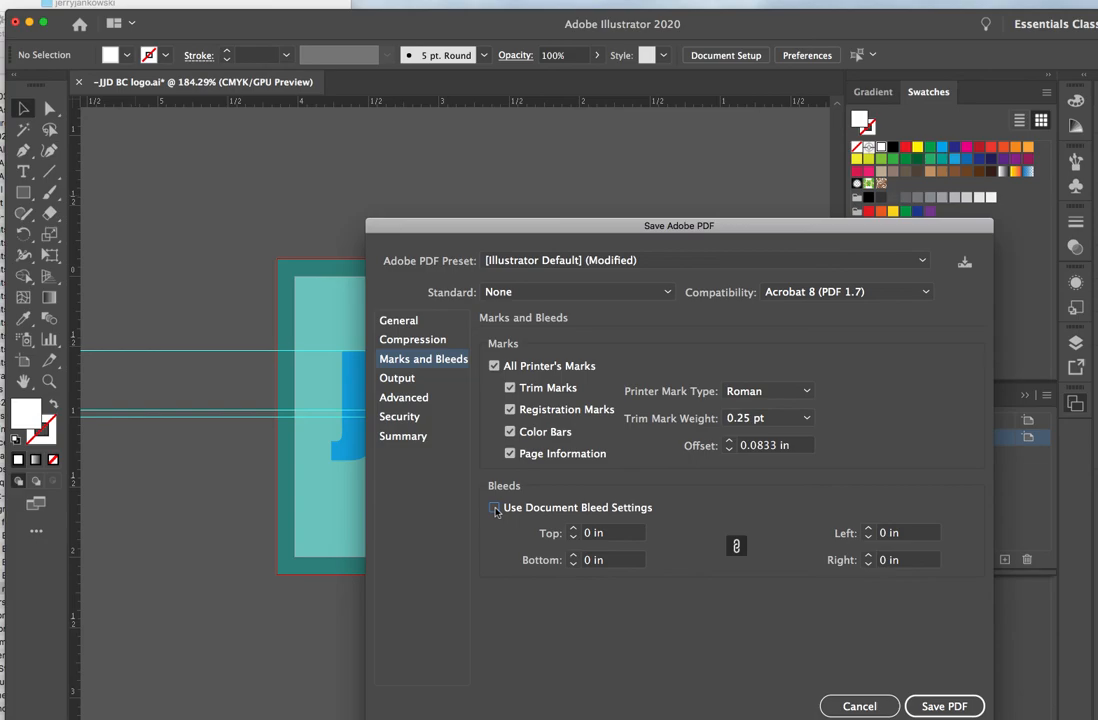
left_click(494, 508)
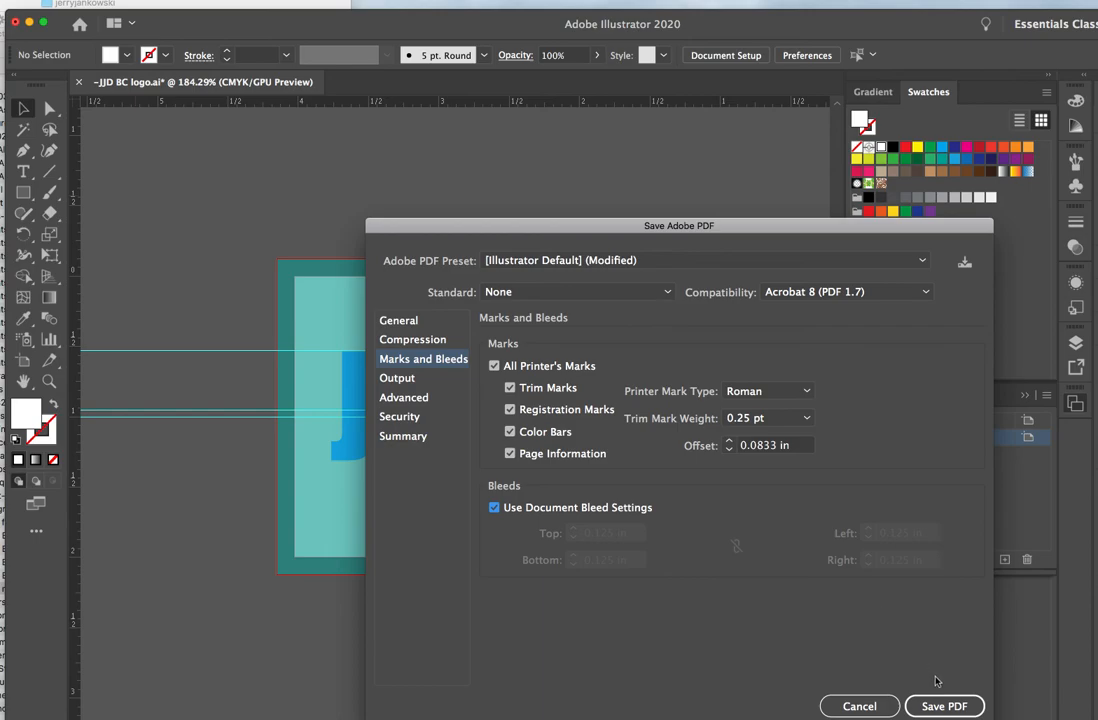
left_click(943, 706)
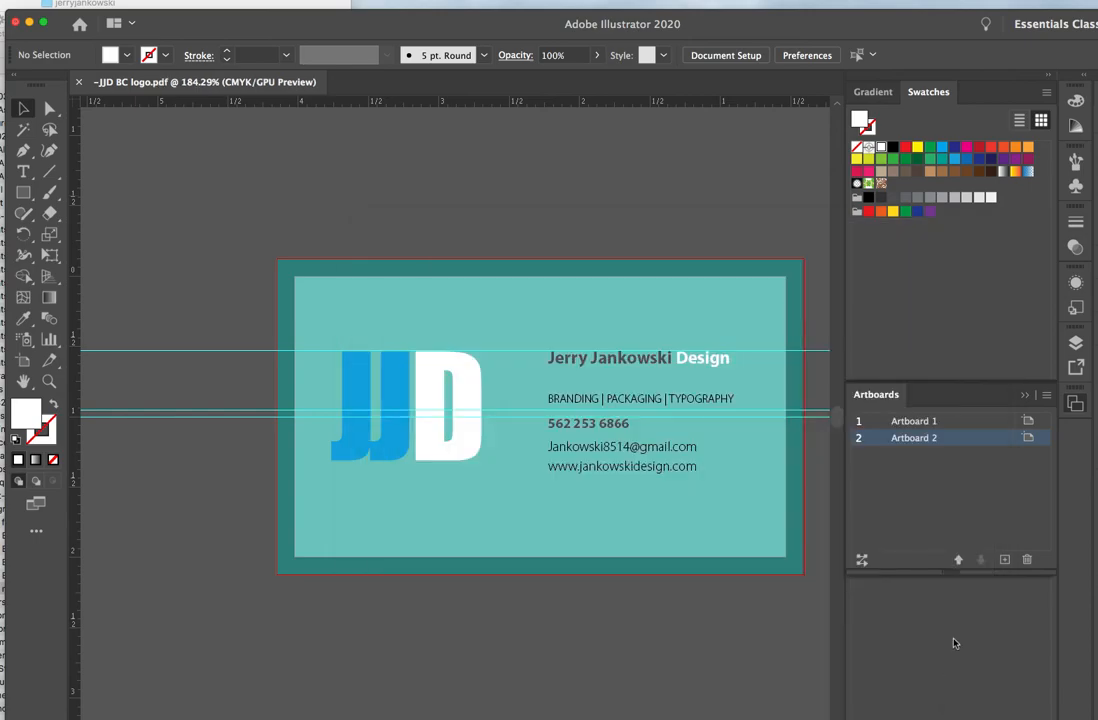
Clear the windows off the desktop and move the -JJD BC logo.pdf icon just below -JJD BC logo.ai.
left_click_drag(774, 27, 703, 30)
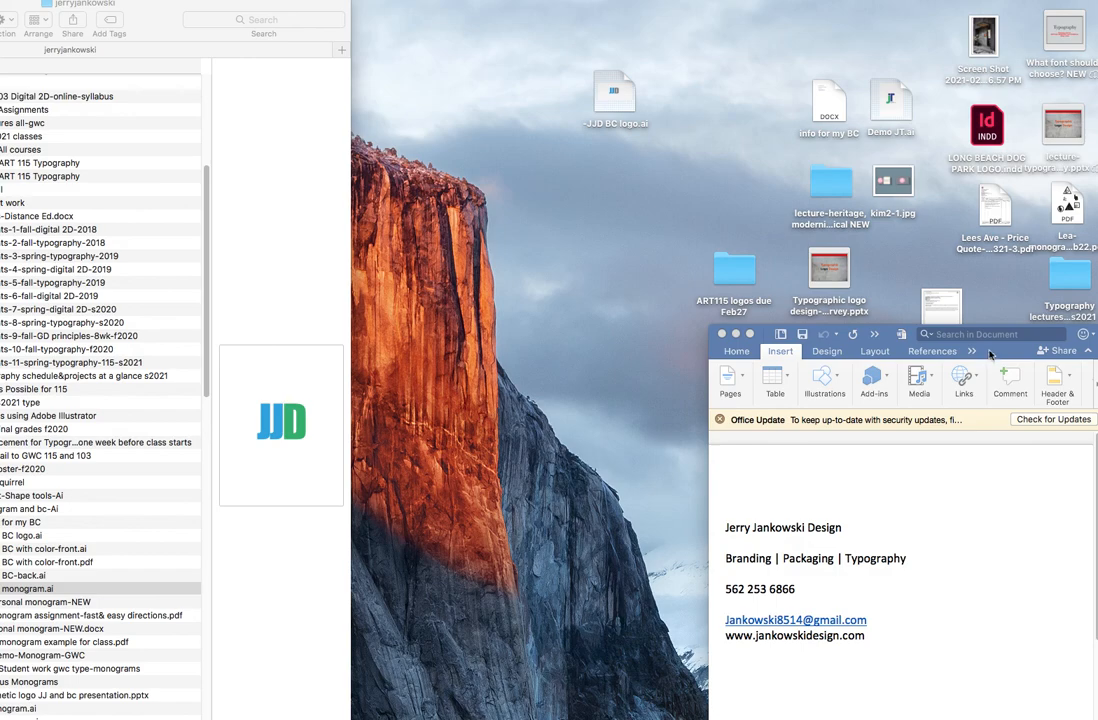
left_click_drag(990, 355, 166, 397)
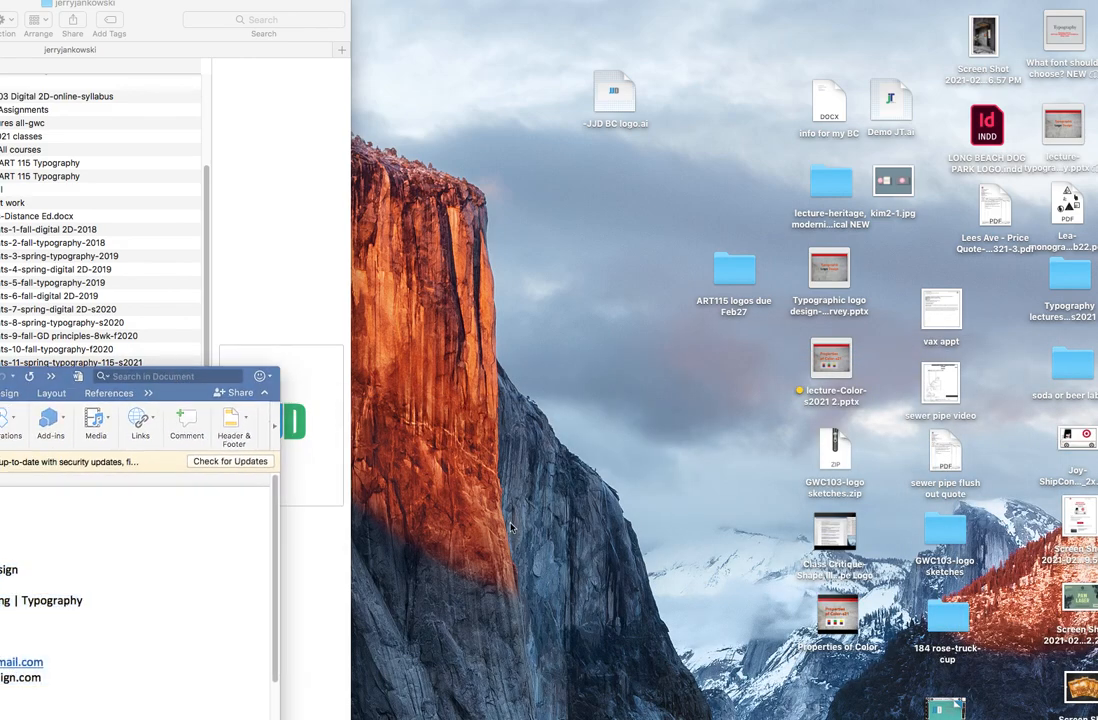
left_click_drag(945, 708, 591, 200)
left_click(622, 370)
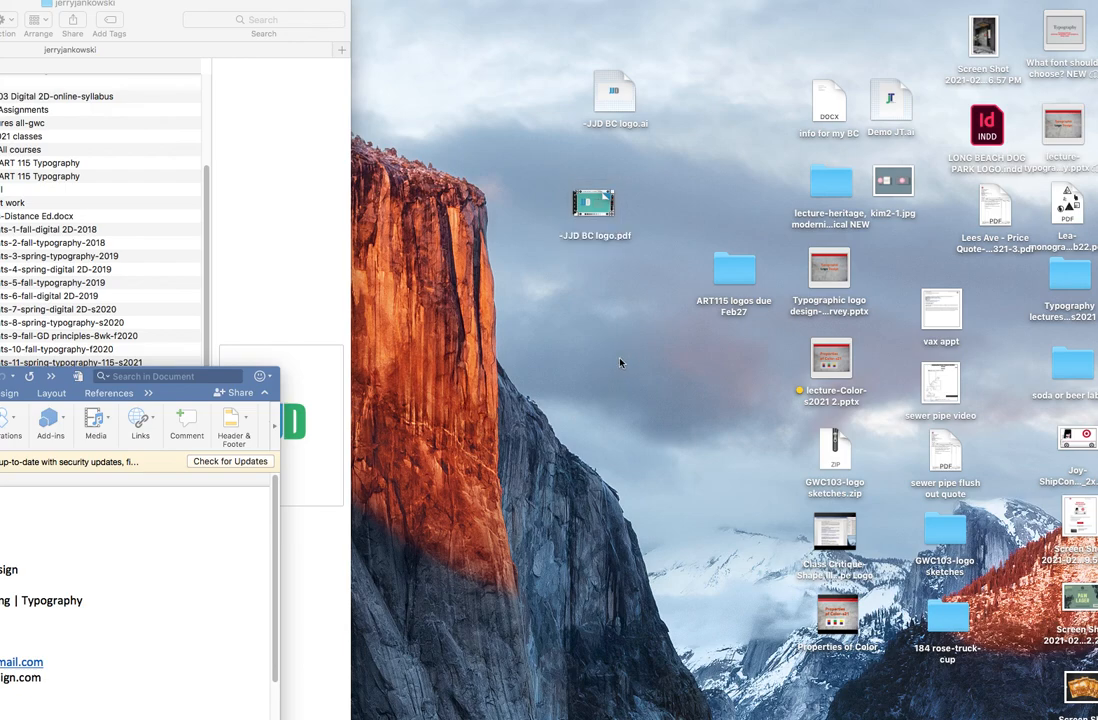
Open -JJD BC logo.pdf in Acrobat and enlarge and reposition its window to show the whole card with its printer's marks.
double_click(593, 203)
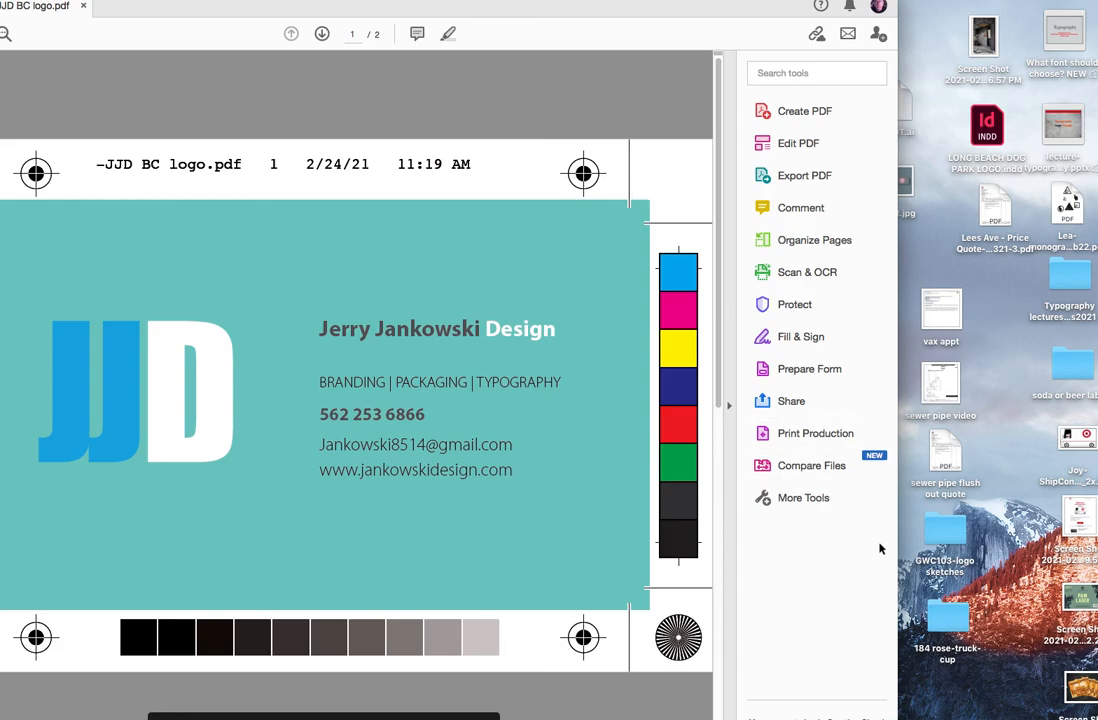
left_click_drag(897, 719, 1071, 719)
left_click_drag(1075, 200, 1019, 200)
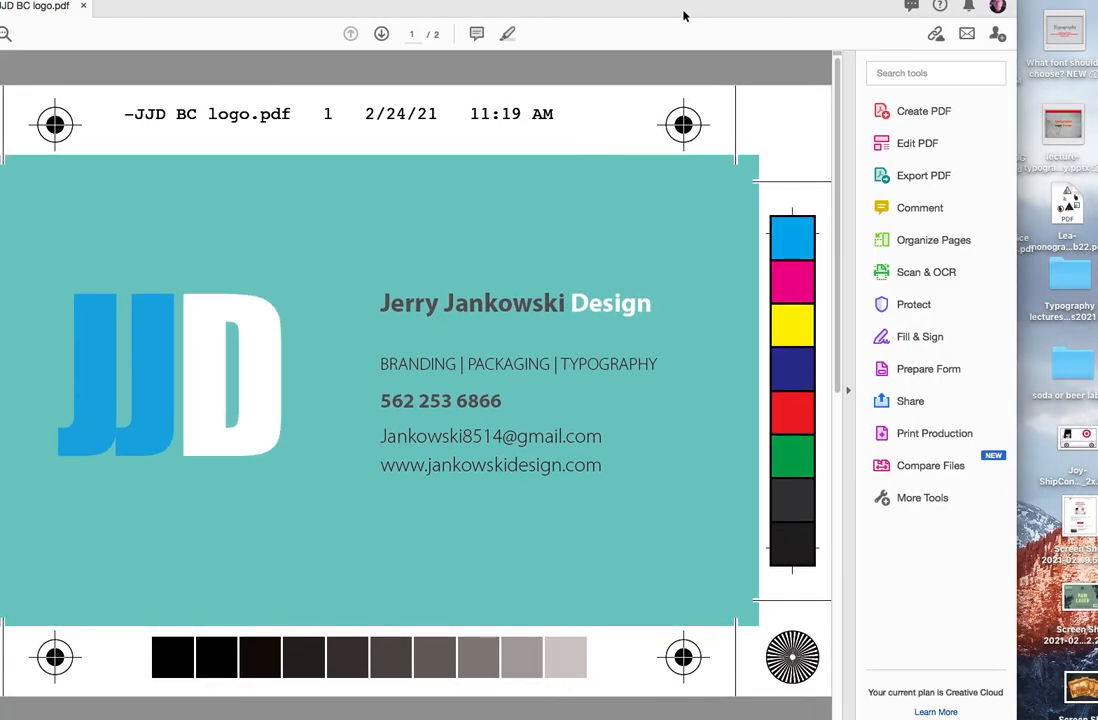
left_click_drag(710, 2, 829, 1)
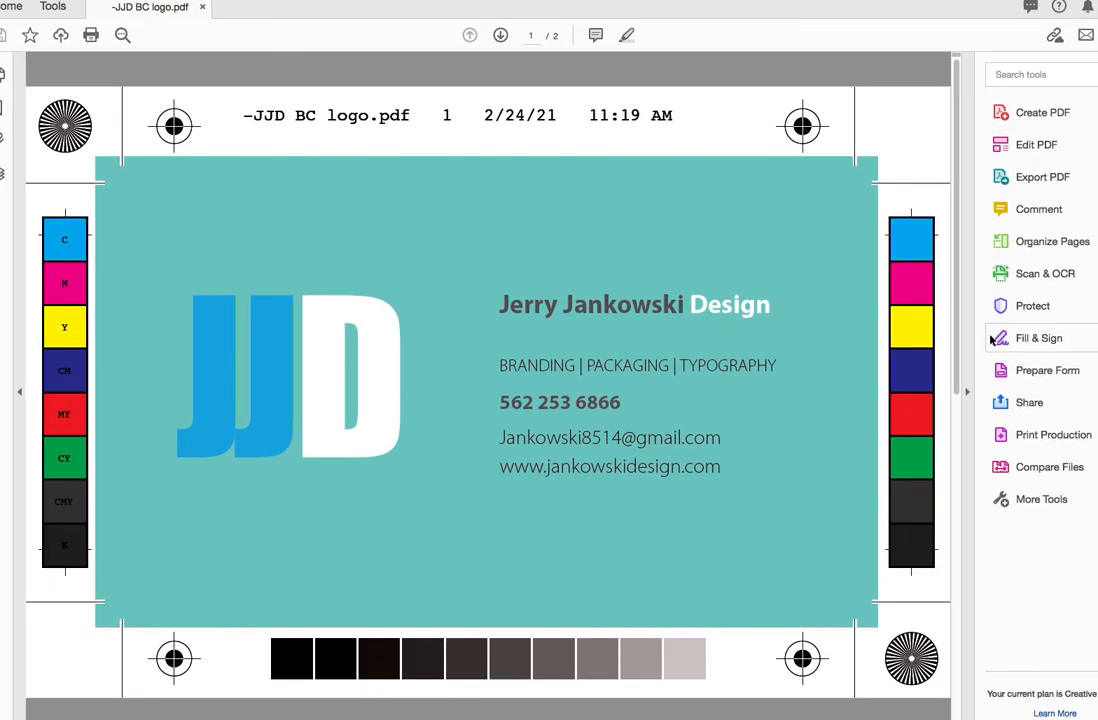
Examine the teal front and blue back pages of the PDF, checking the bleed and printer's marks on each.
left_click_drag(953, 383, 956, 566)
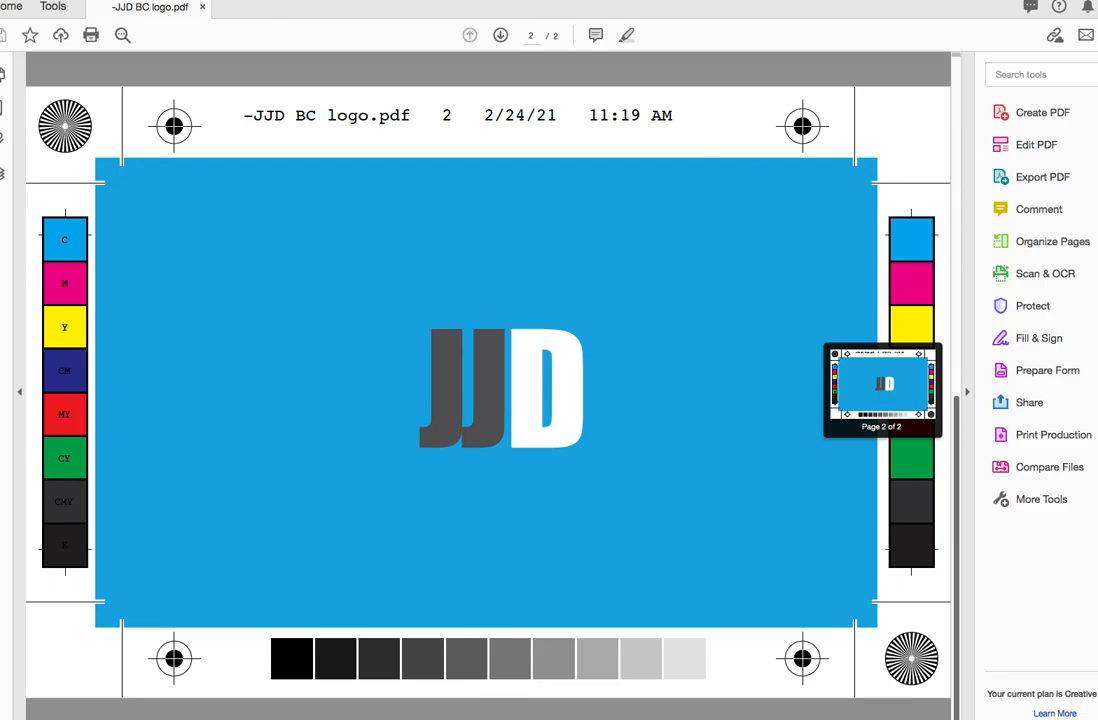
left_click_drag(956, 566, 963, 260)
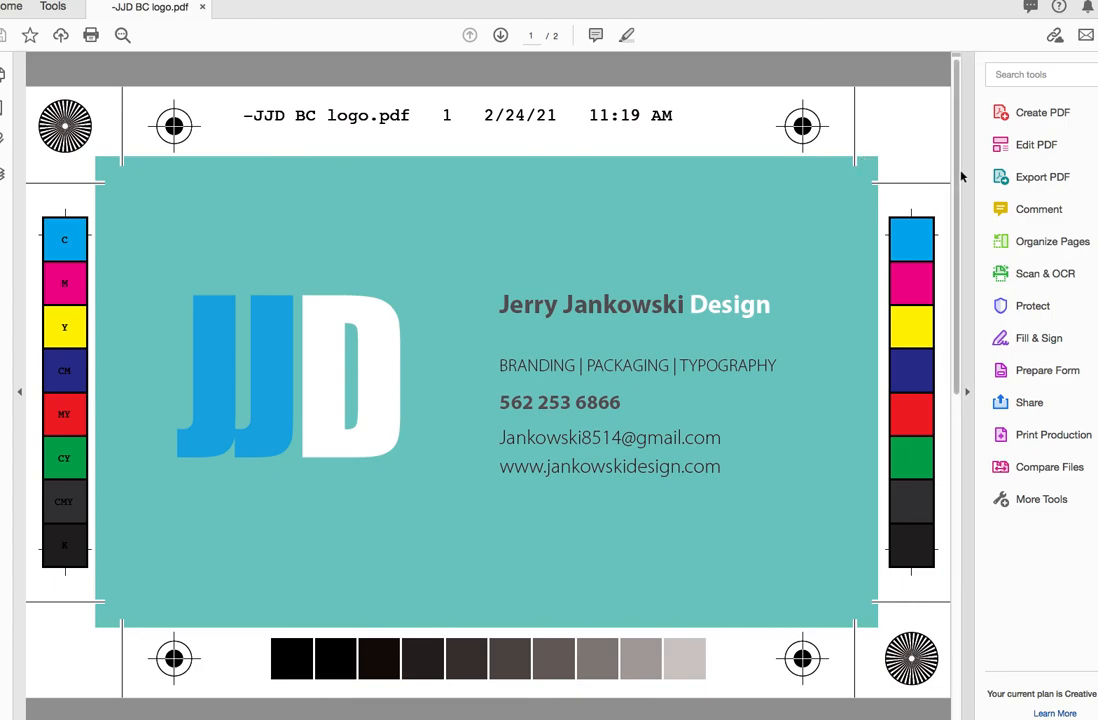
left_click_drag(956, 200, 972, 465)
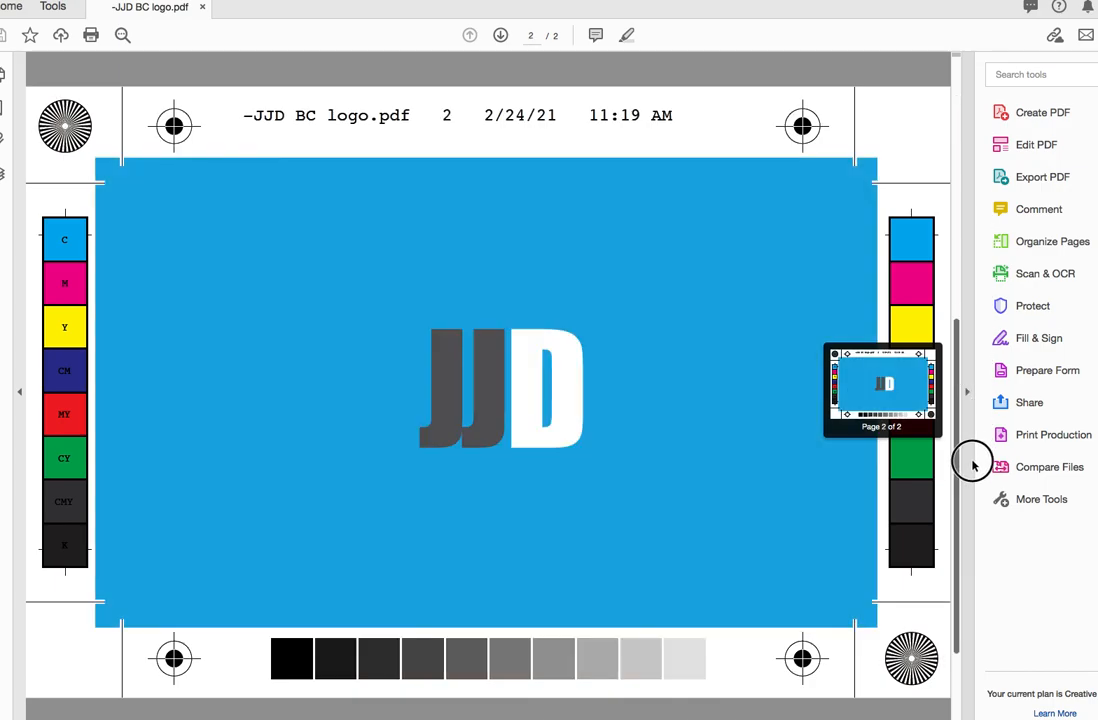
left_click_drag(972, 465, 960, 220)
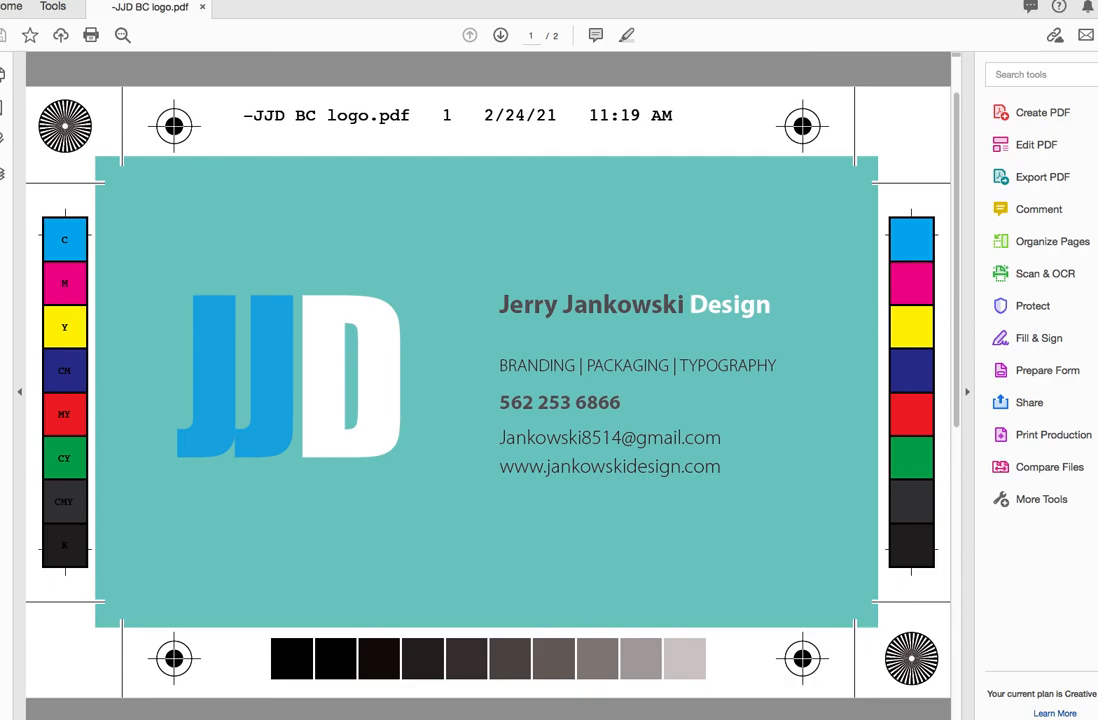
key("super+w")
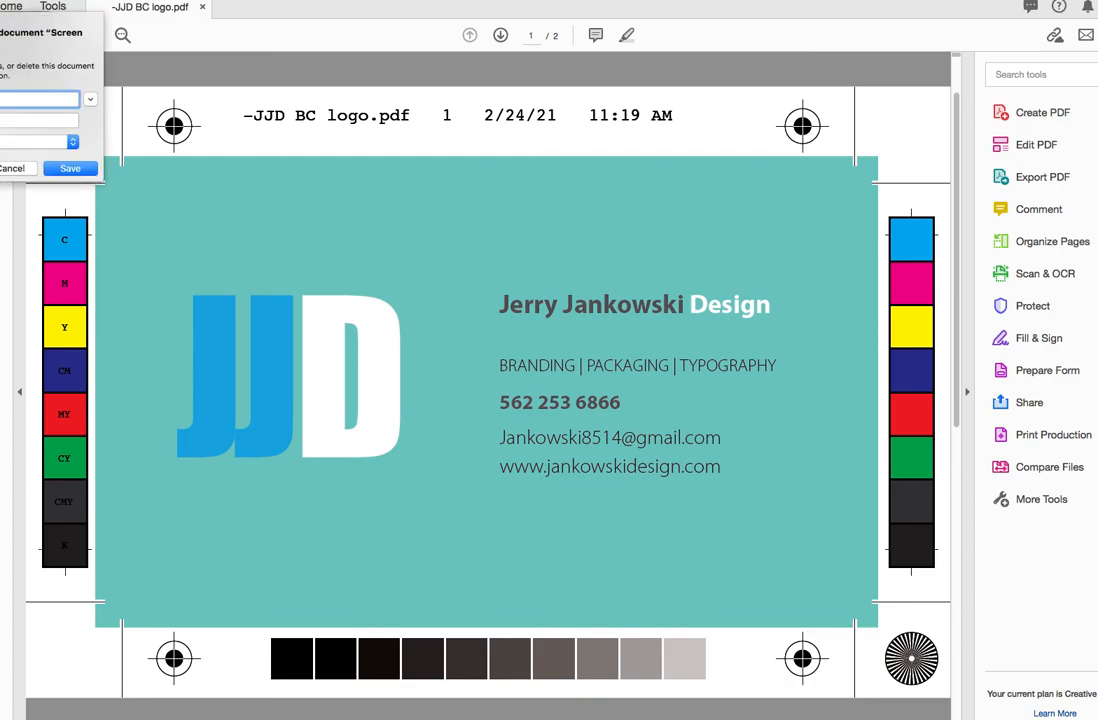